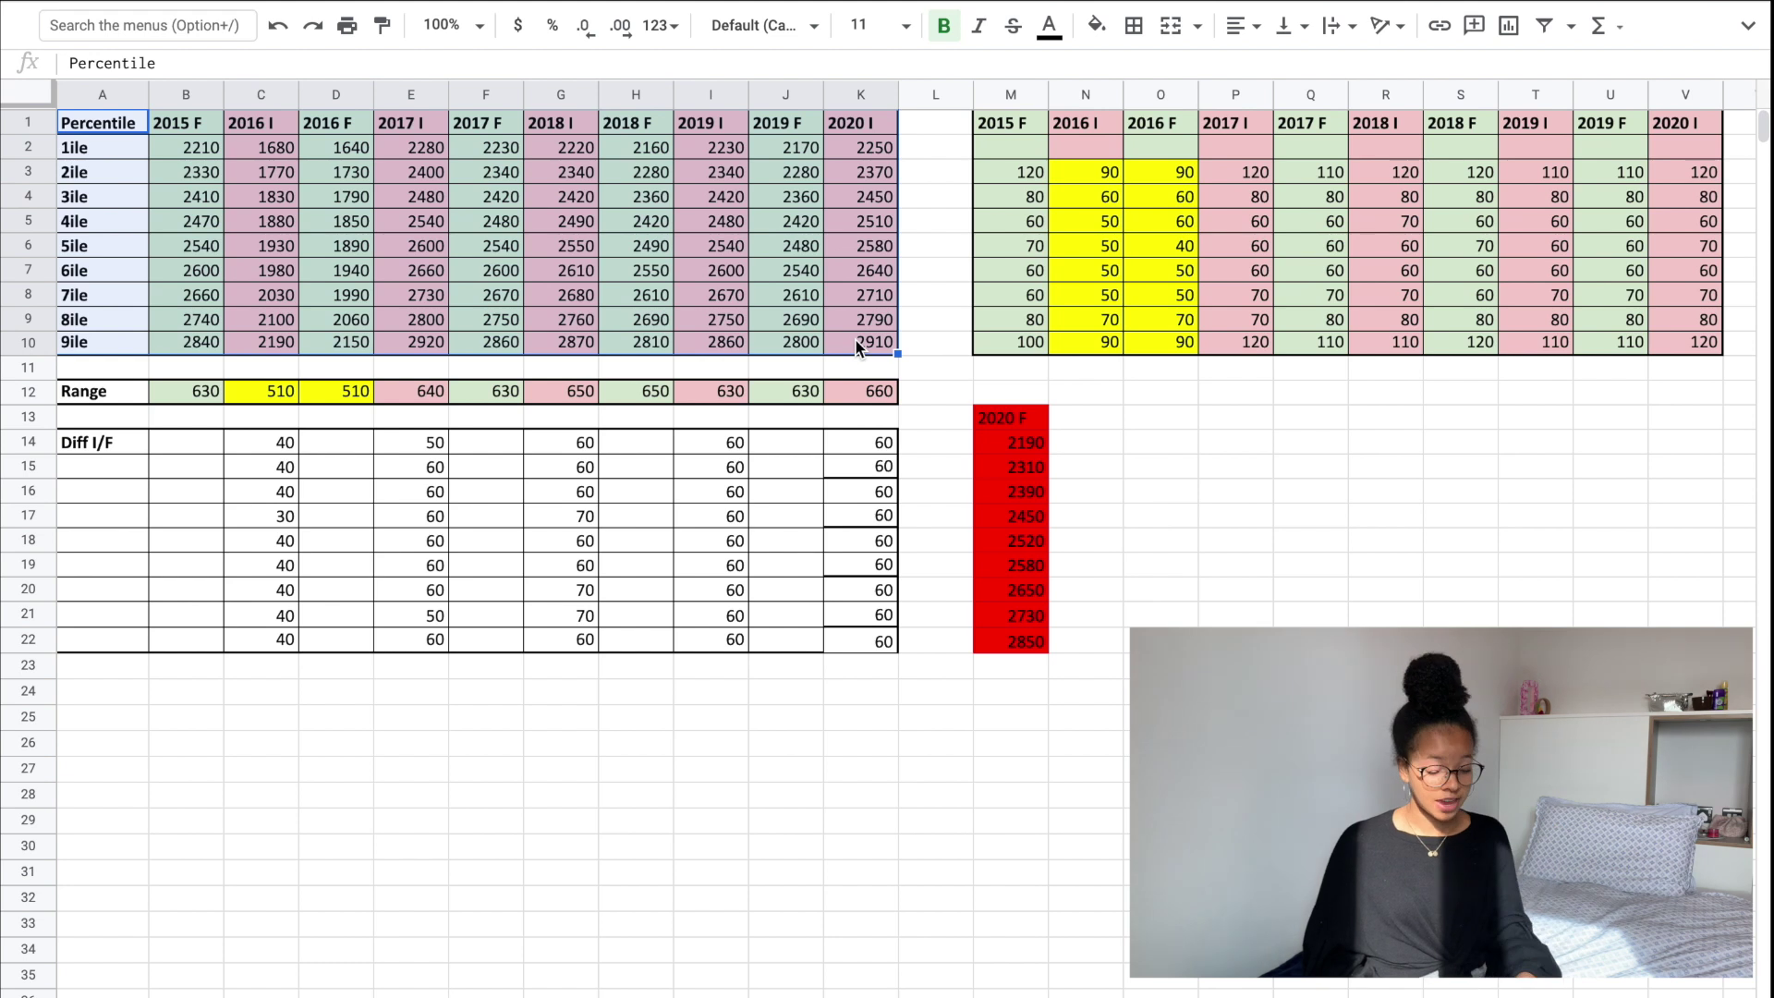
Step: Examine the percentile score table in A1:K10, covering the 1ile to 9ile labels, the year headers and the full block of scores
{"action": "left_click", "coordinate": [598, 382]}
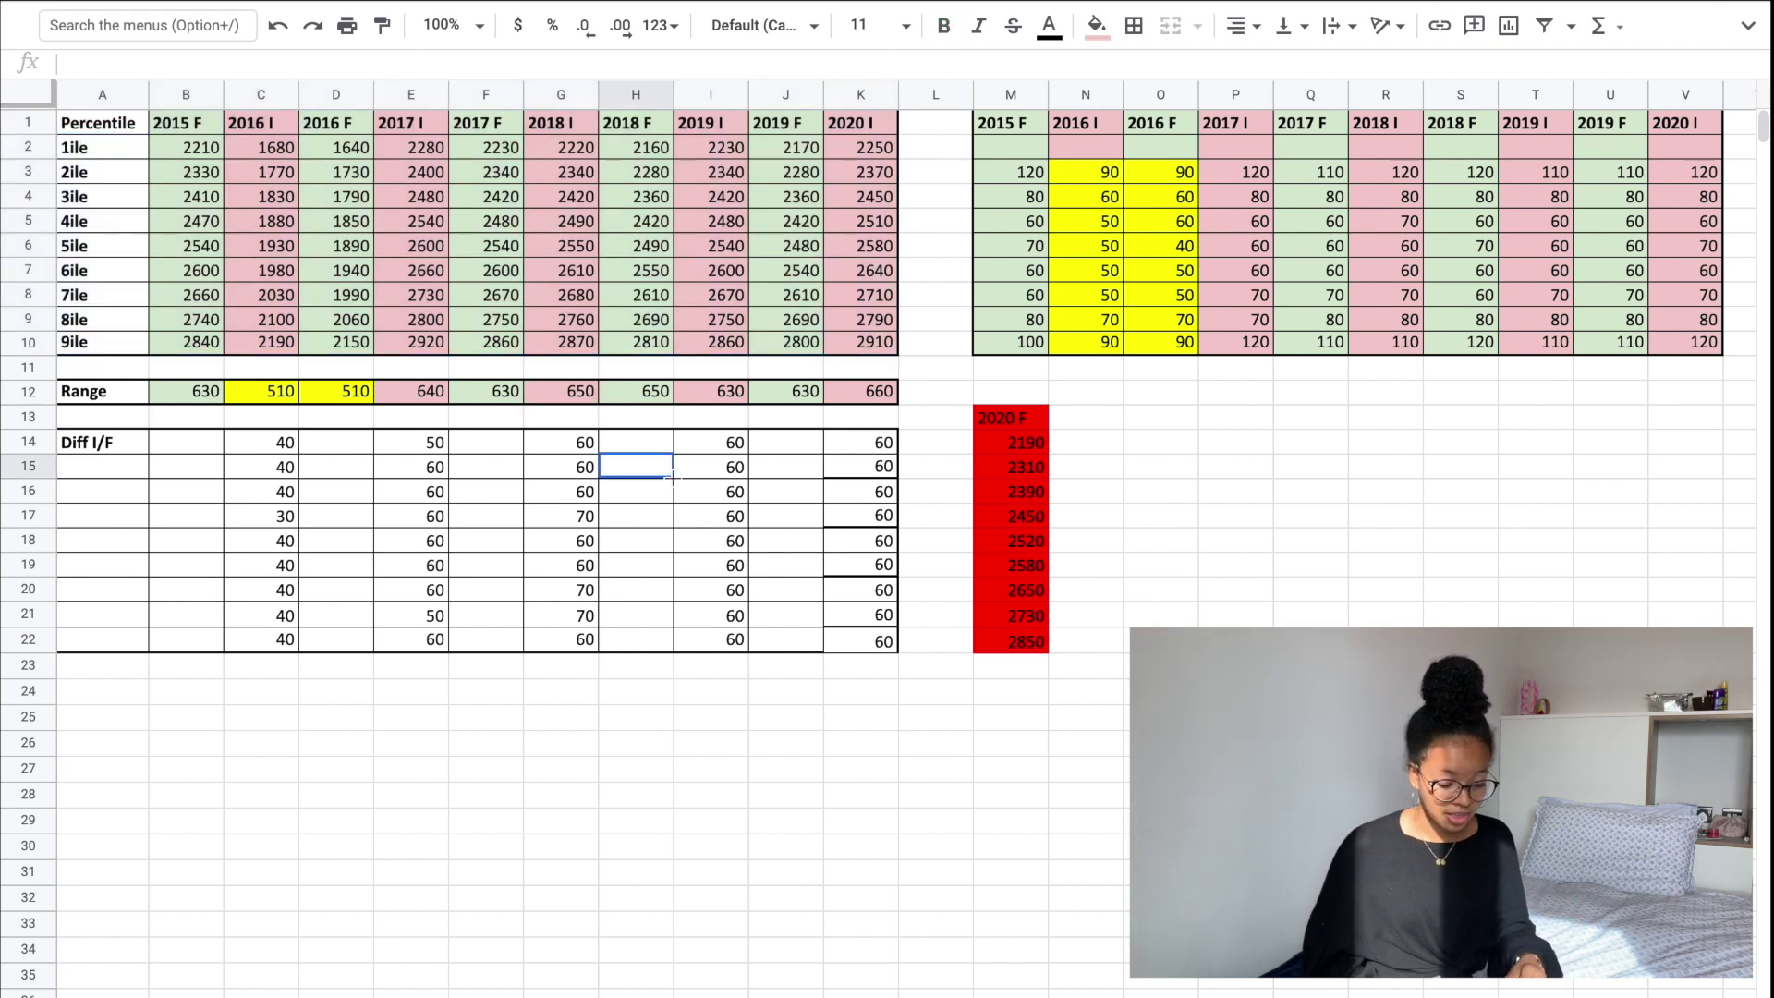
{"action": "left_click", "coordinate": [1025, 459]}
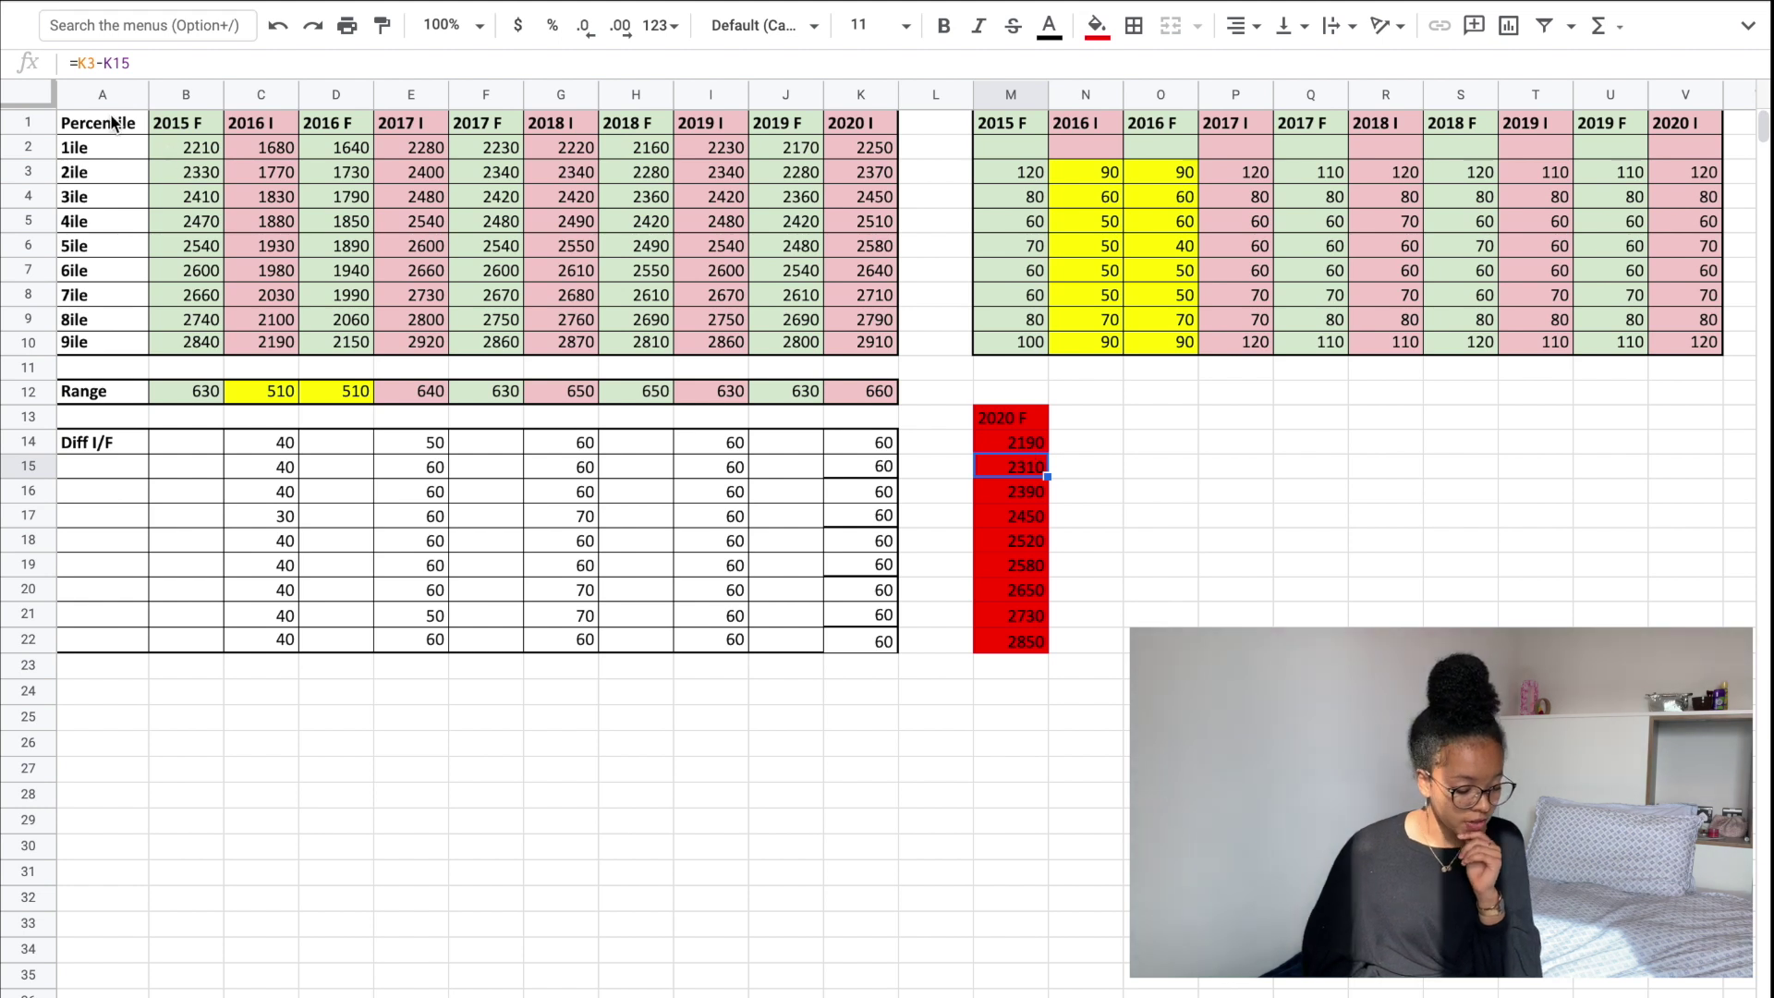
{"action": "left_click_drag", "start_coordinate": [115, 125], "coordinate": [109, 342]}
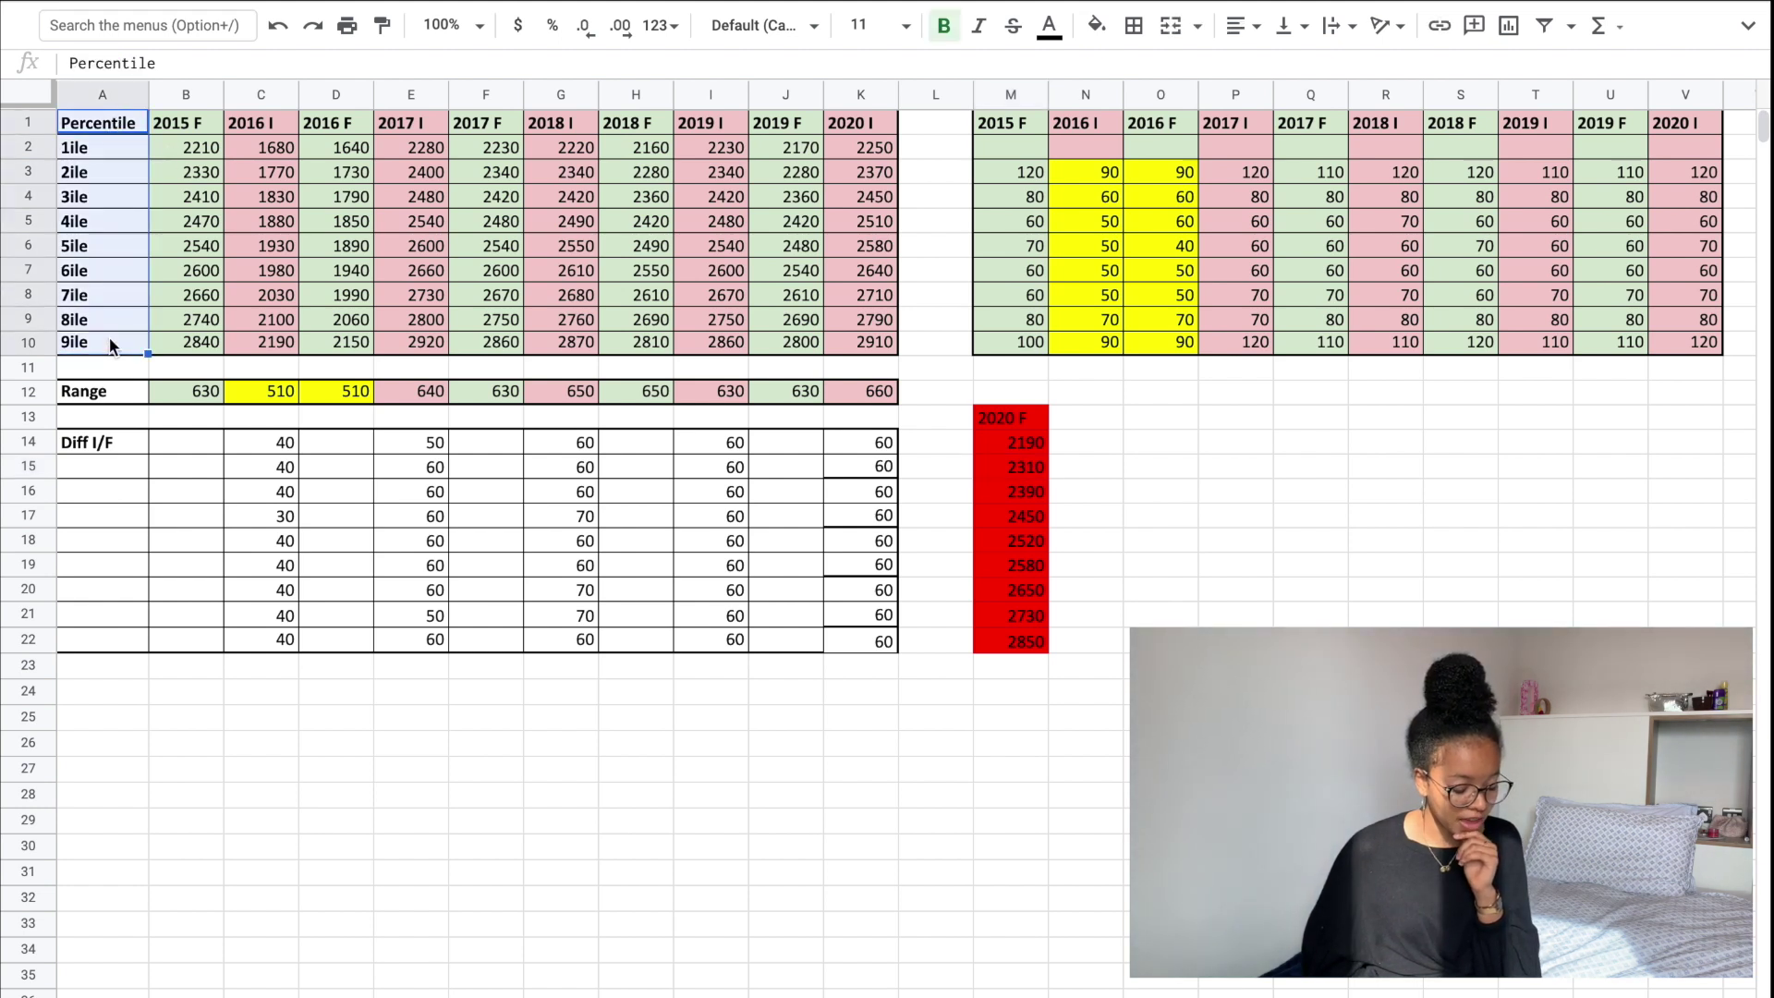
{"action": "left_click", "coordinate": [218, 143]}
{"action": "left_click", "coordinate": [122, 155]}
{"action": "left_click", "coordinate": [120, 173]}
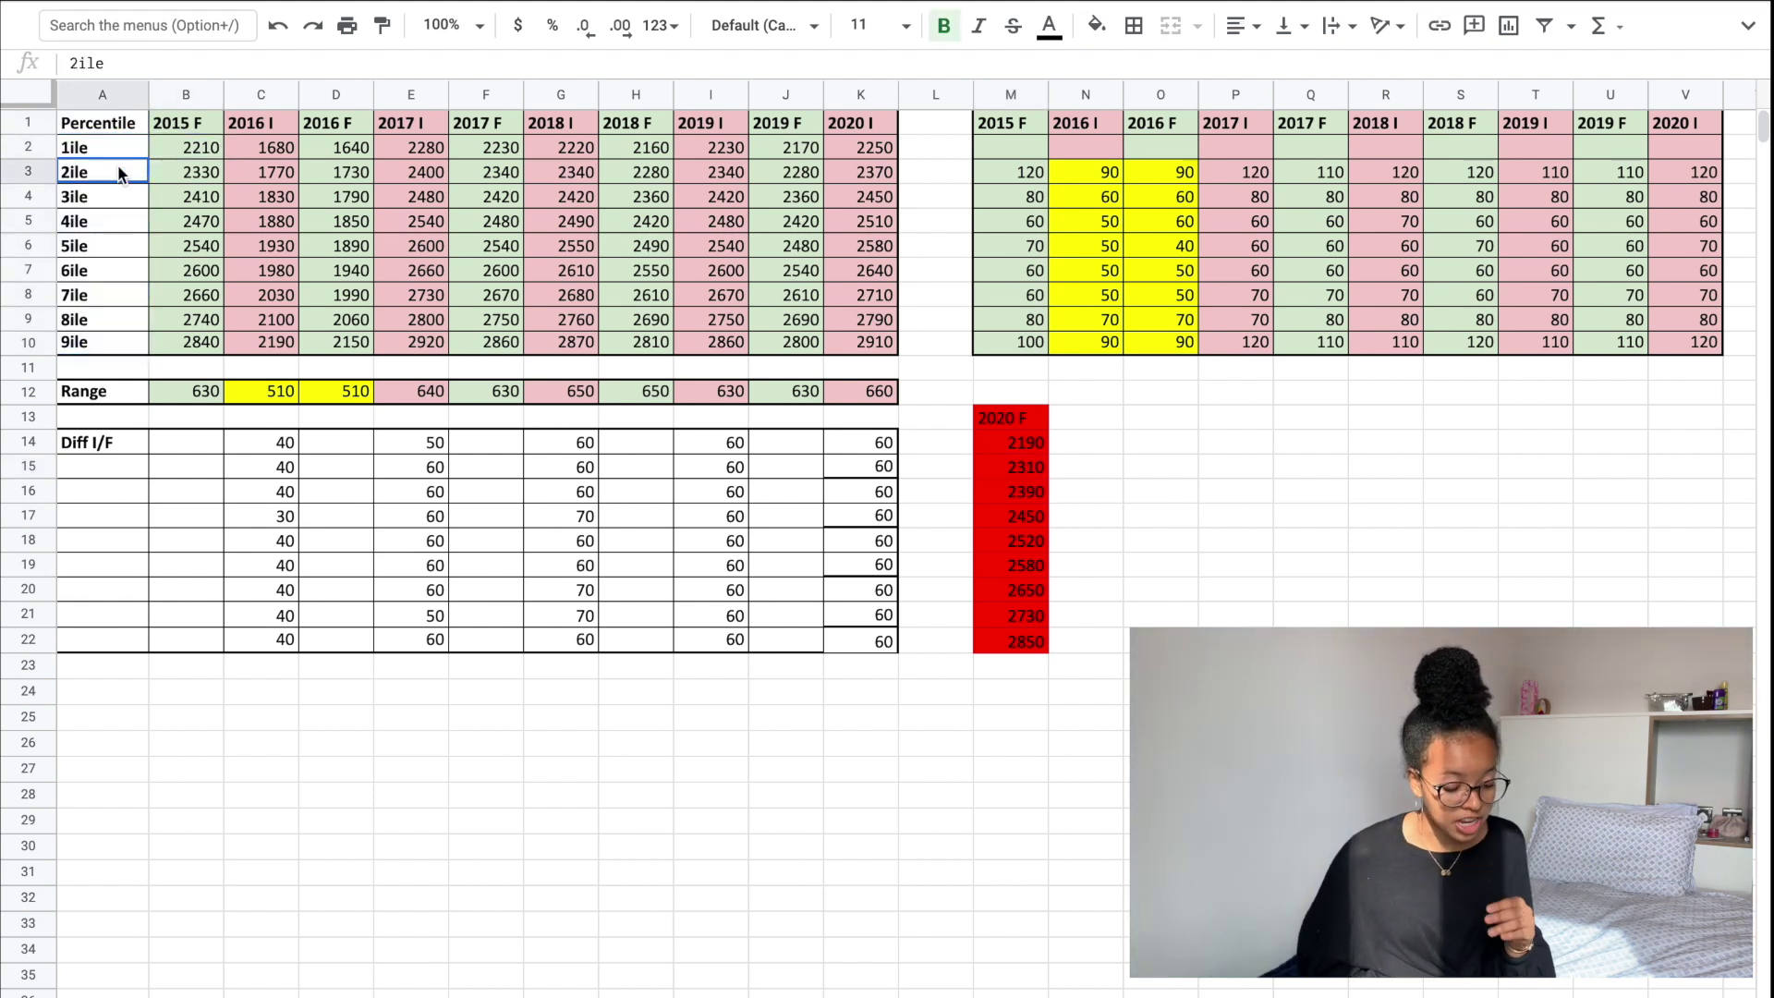
{"action": "left_click", "coordinate": [208, 126]}
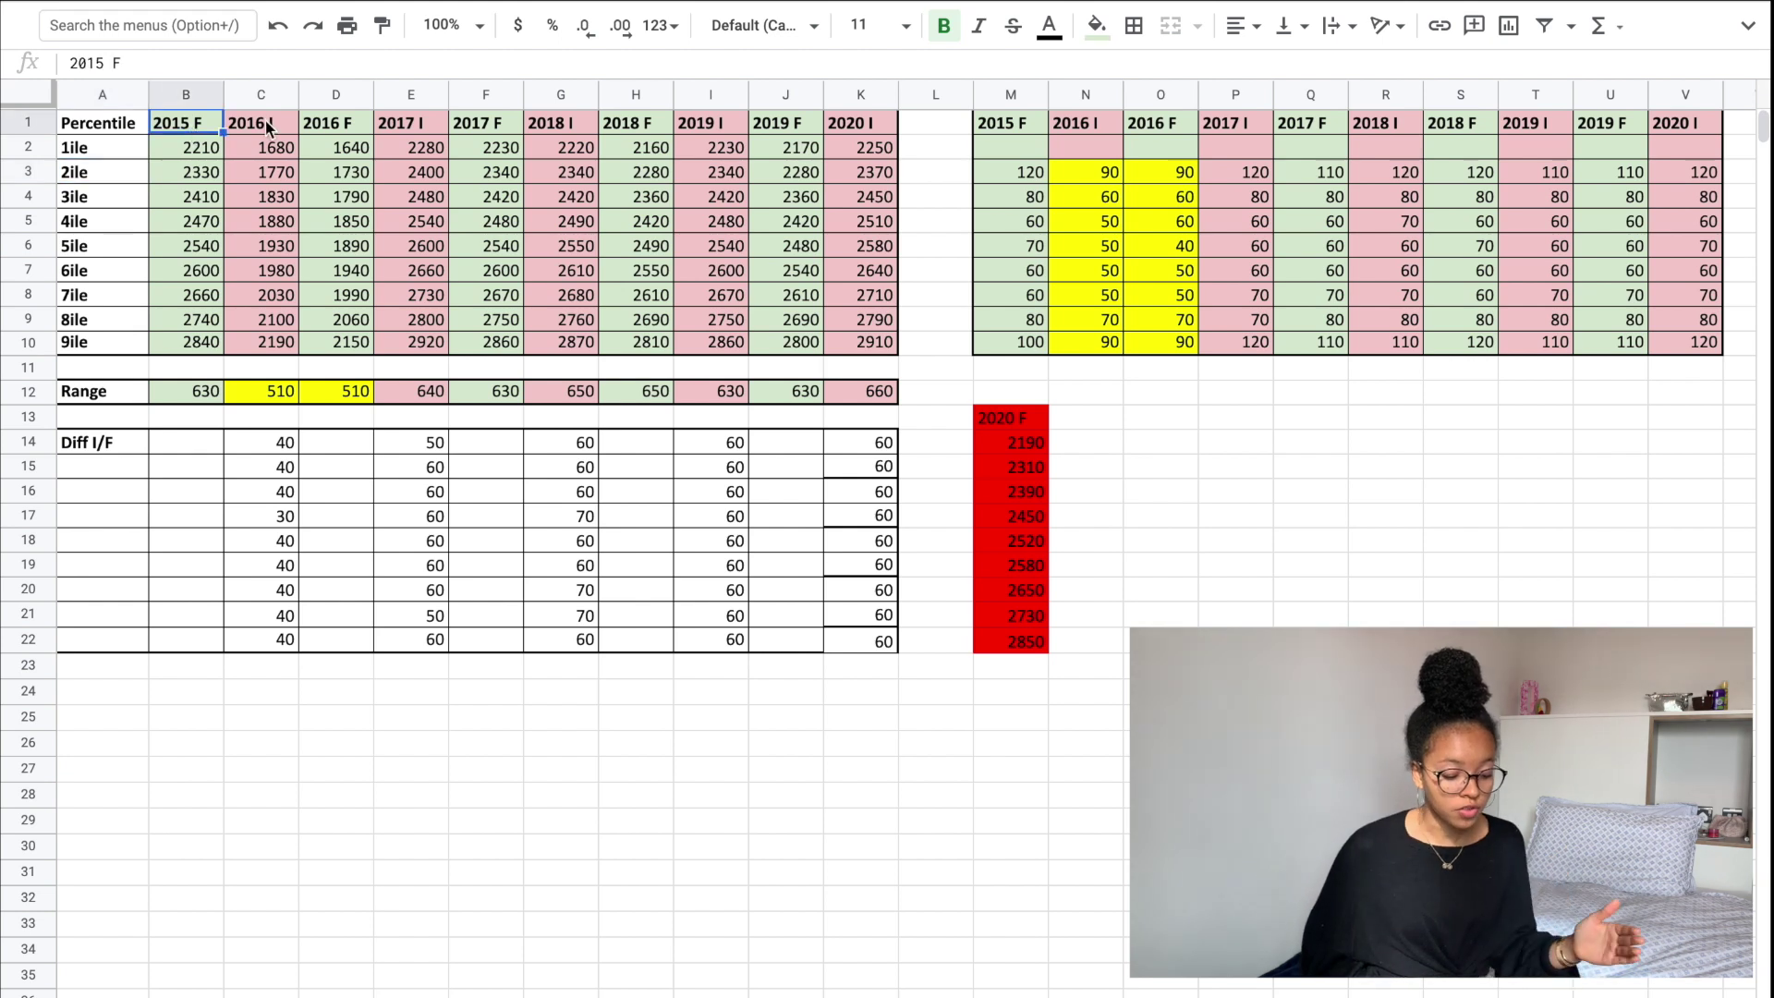
{"action": "left_click", "coordinate": [274, 127]}
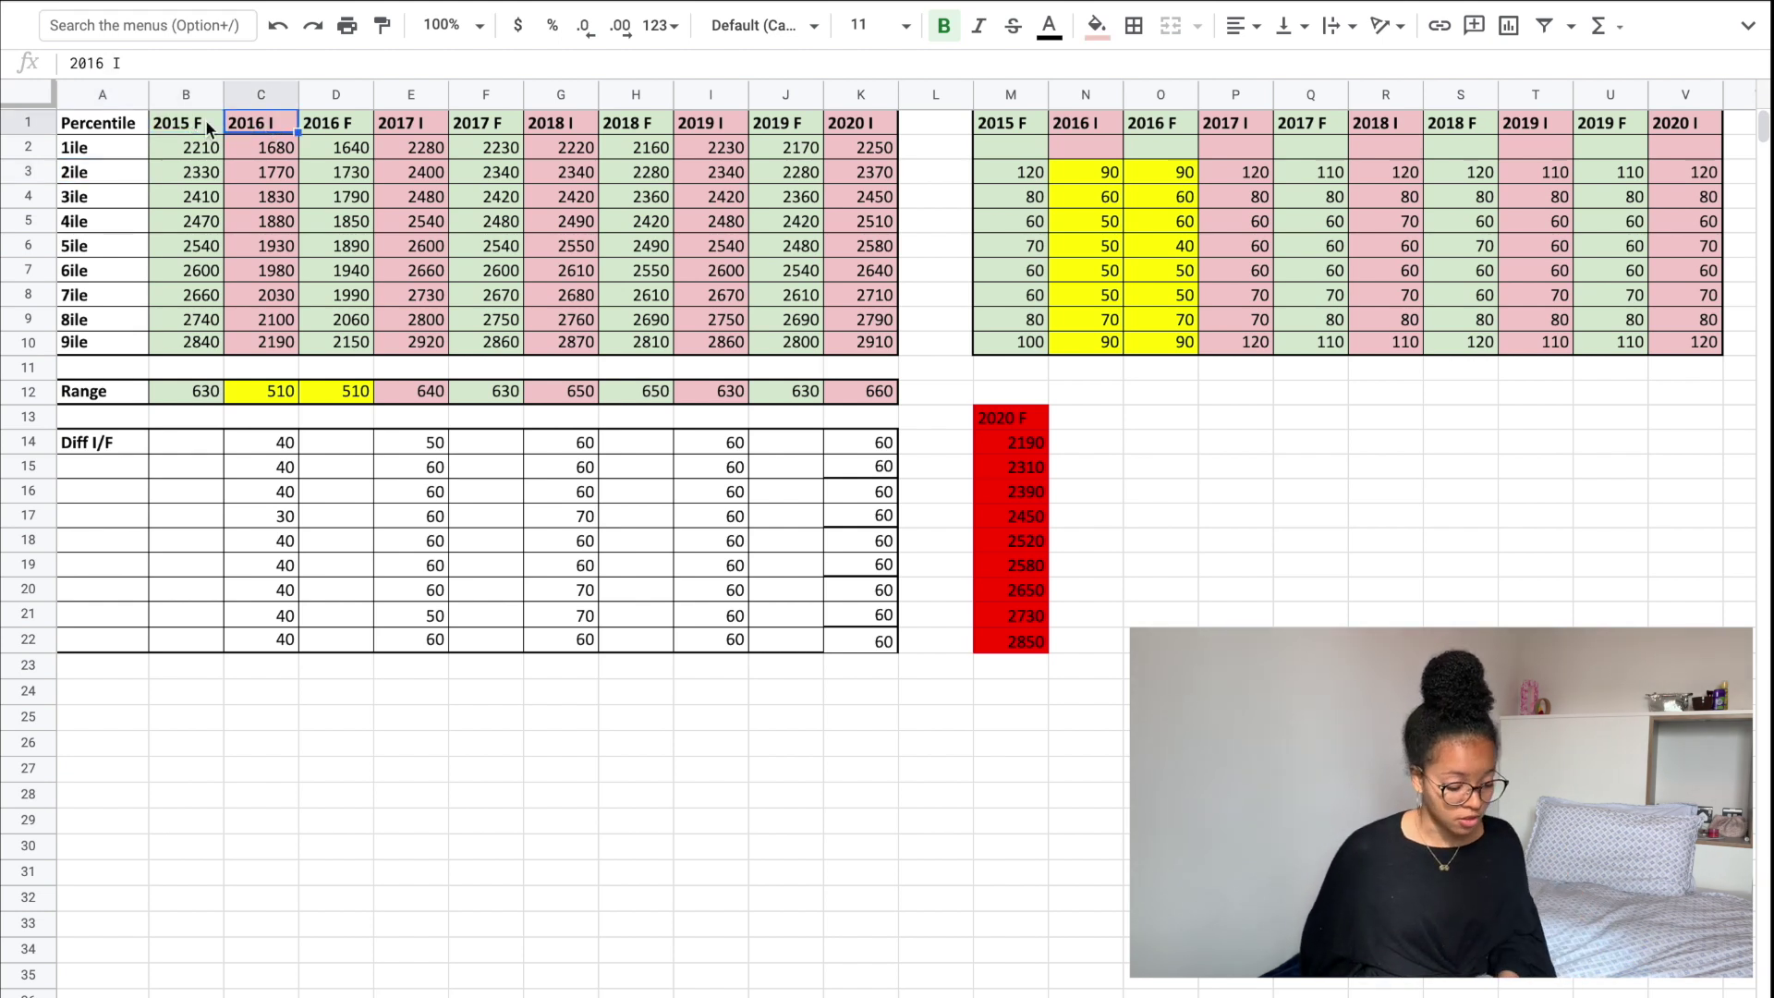
{"action": "left_click_drag", "start_coordinate": [206, 120], "coordinate": [858, 342]}
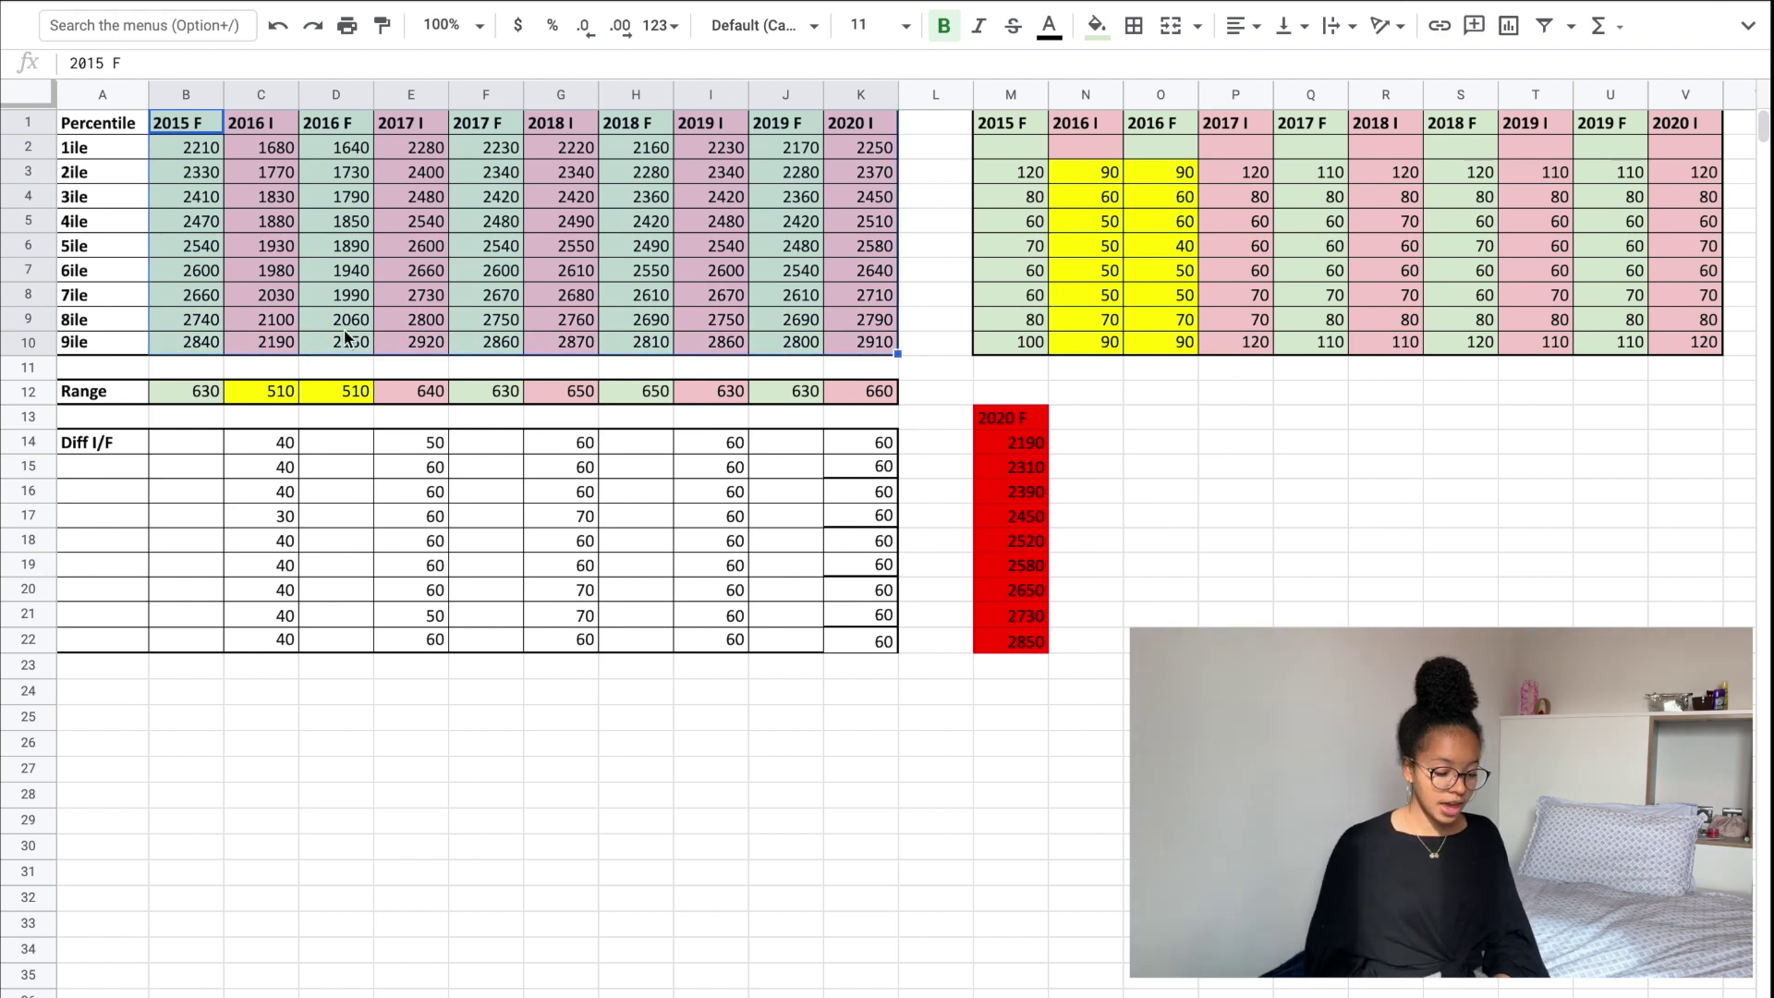
Step: Inspect the Range row and trace the 2020 I range to that column's 9ile and 1ile scores
{"action": "left_click_drag", "start_coordinate": [85, 393], "coordinate": [852, 397]}
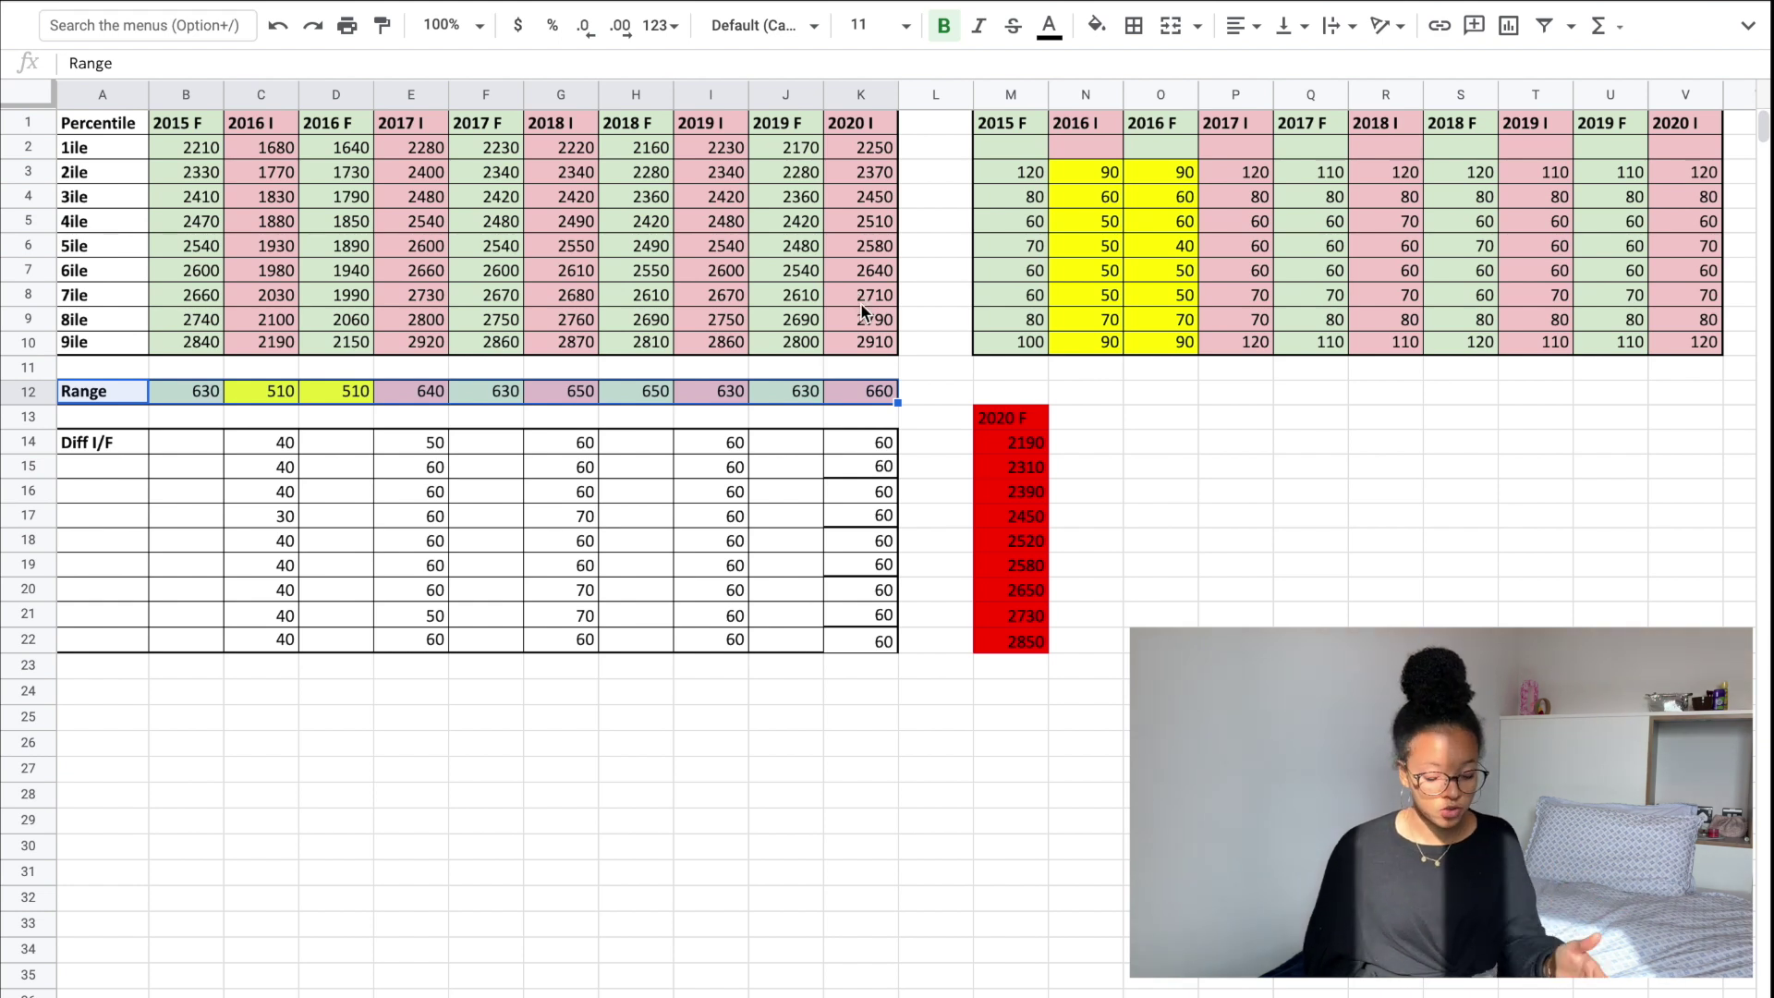
{"action": "left_click", "coordinate": [855, 395]}
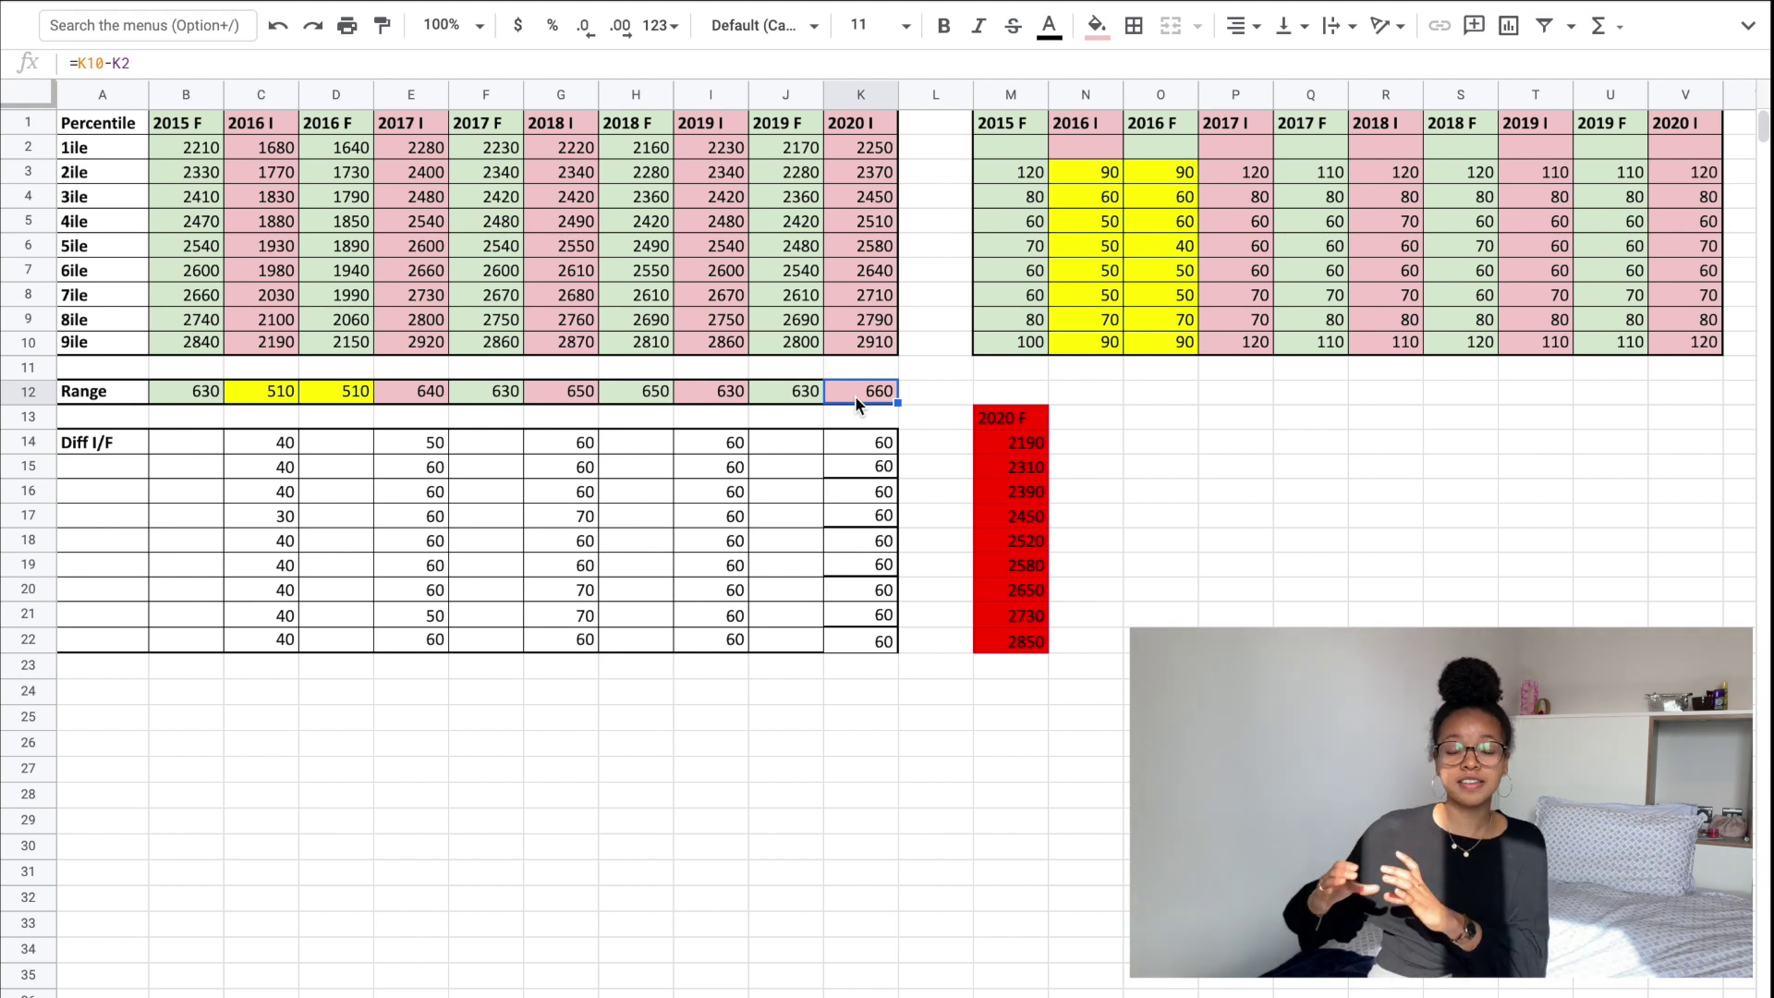
{"action": "left_click", "coordinate": [868, 346]}
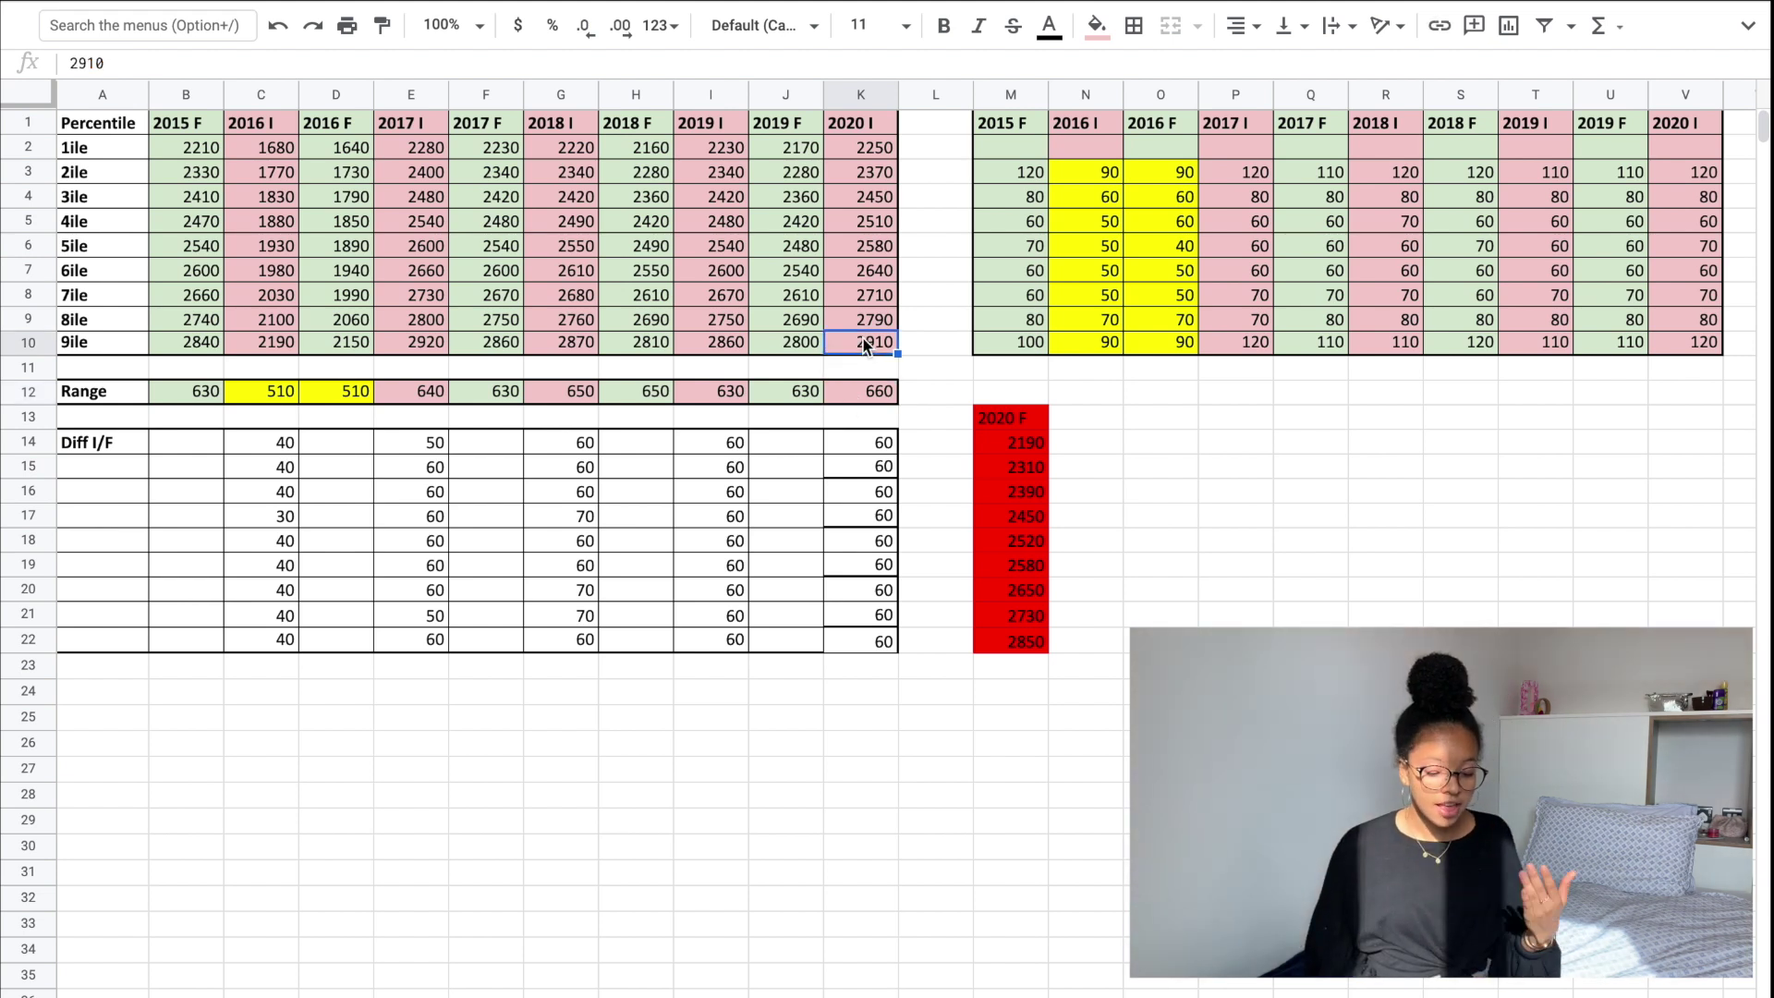
{"action": "left_click", "coordinate": [867, 150]}
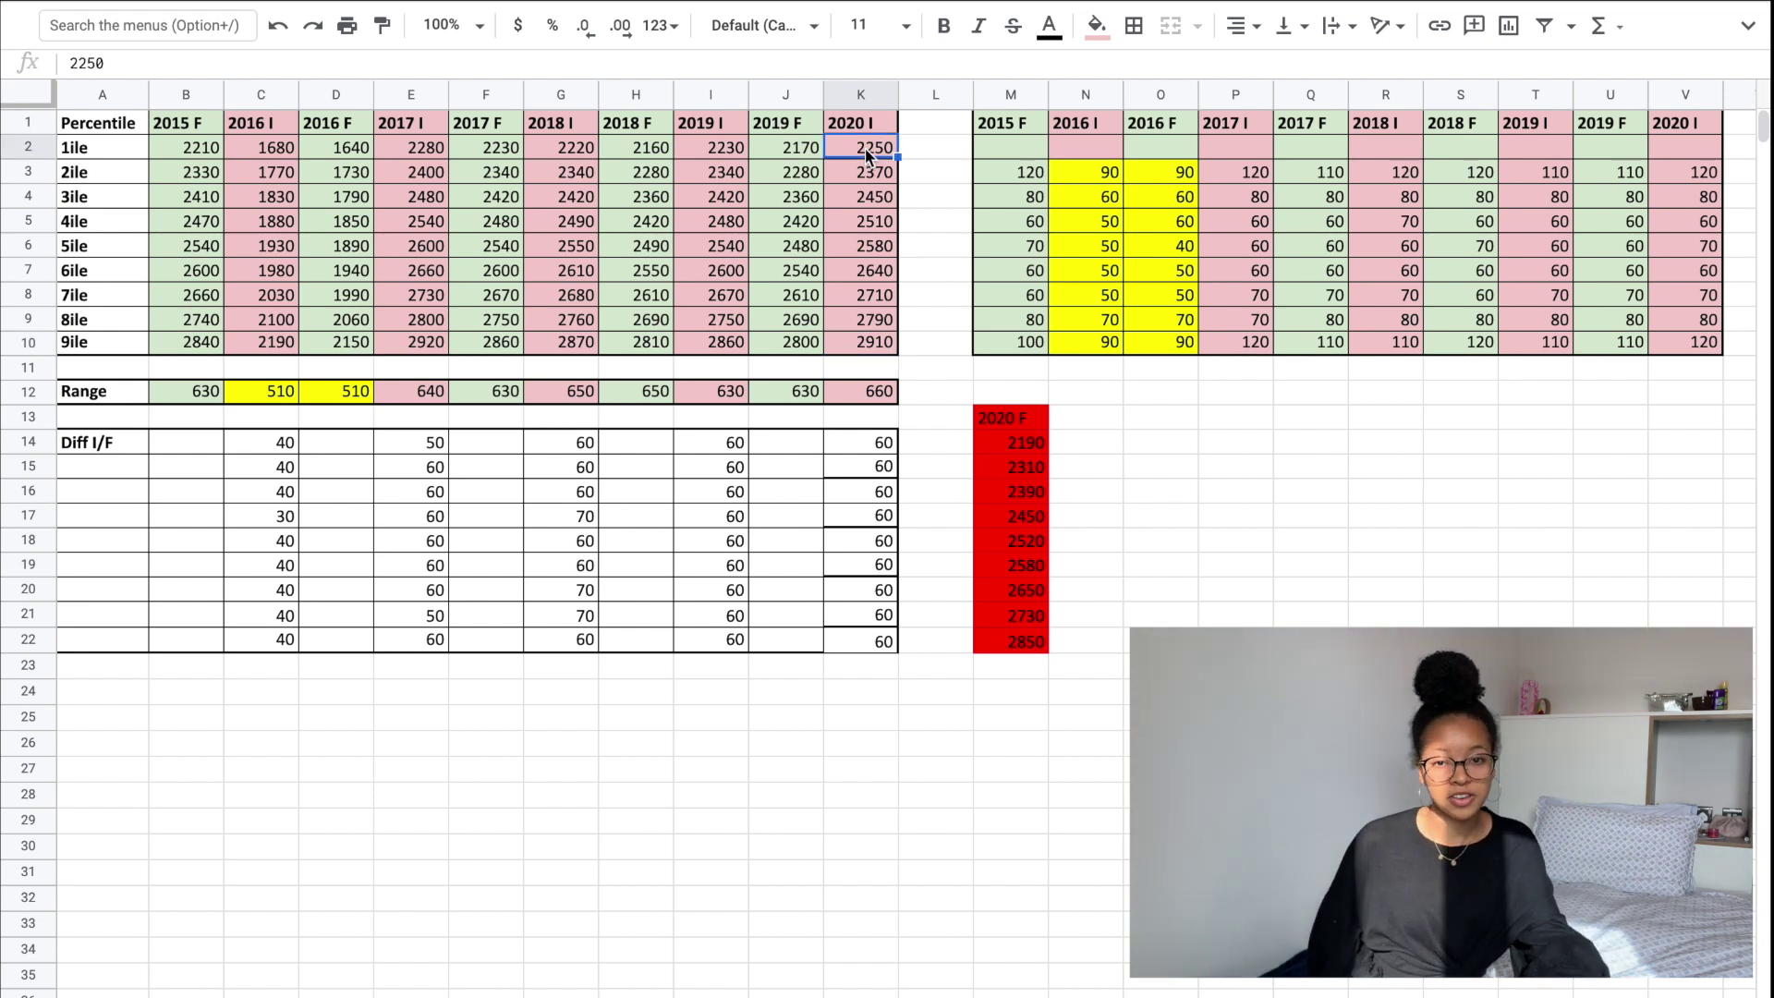
Step: Review the Diff I/F block and the gap table in M1:V10, tracing the 2015 F 2ile gap to its two source scores
{"action": "left_click_drag", "start_coordinate": [90, 442], "coordinate": [852, 636]}
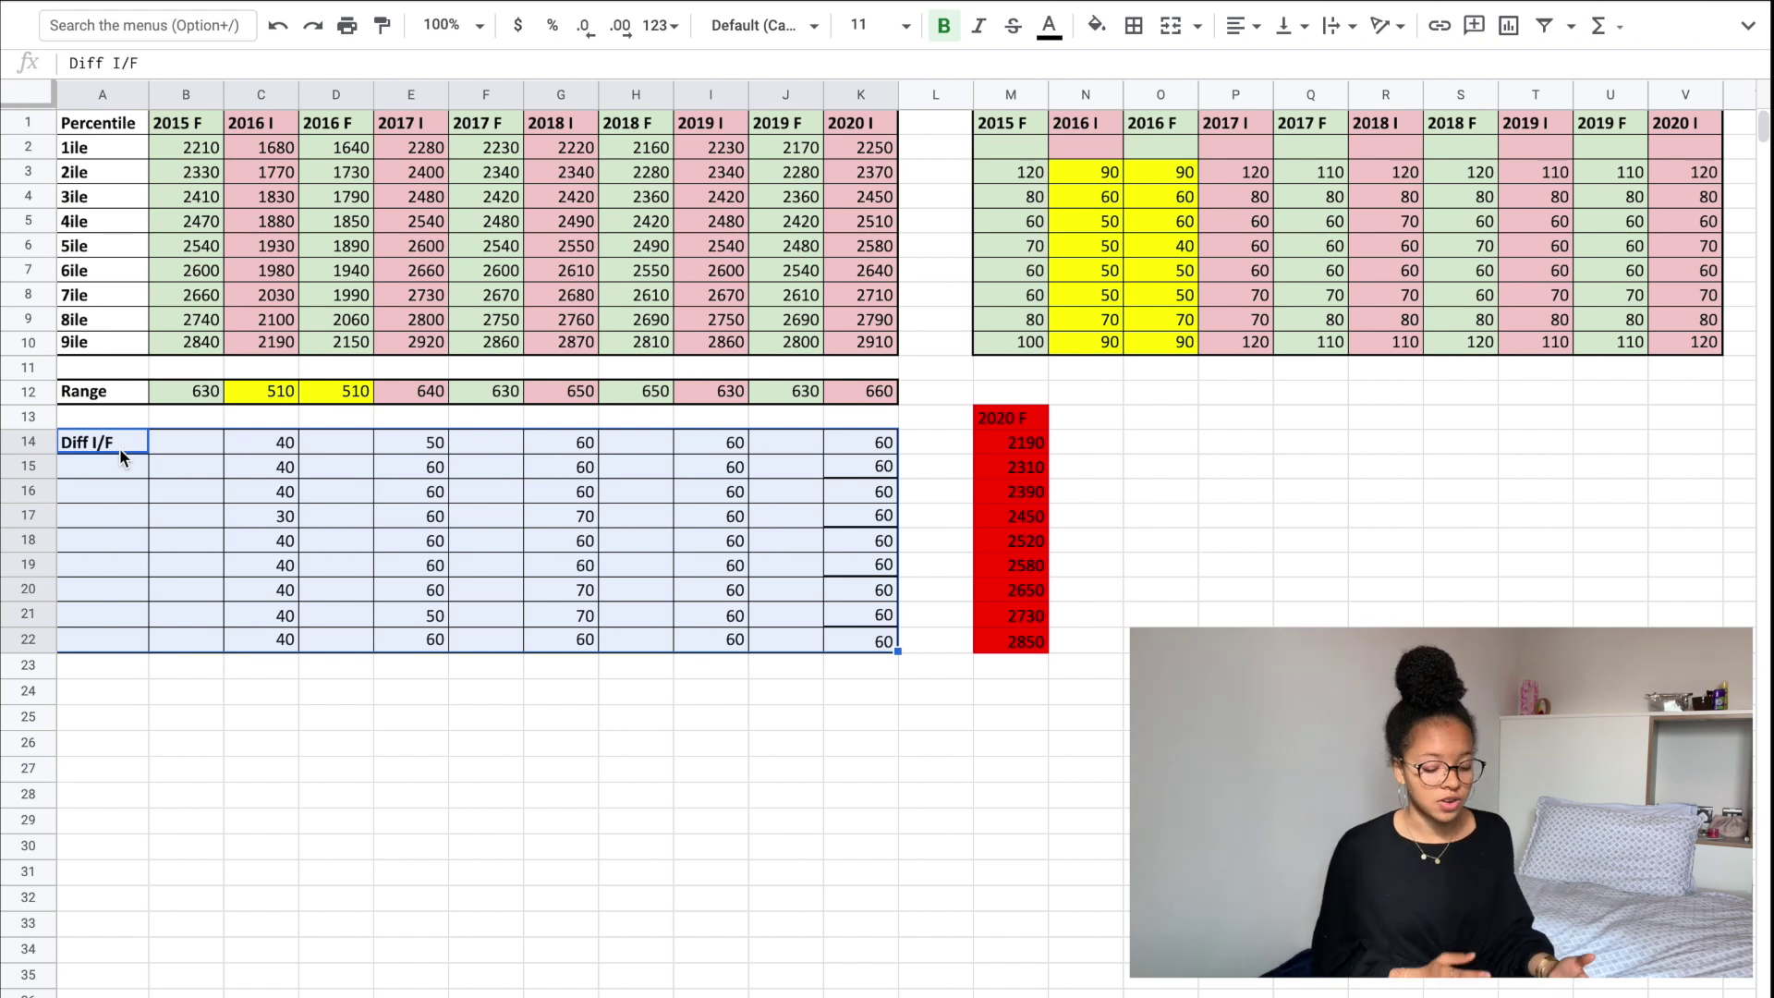
{"action": "left_click", "coordinate": [844, 442]}
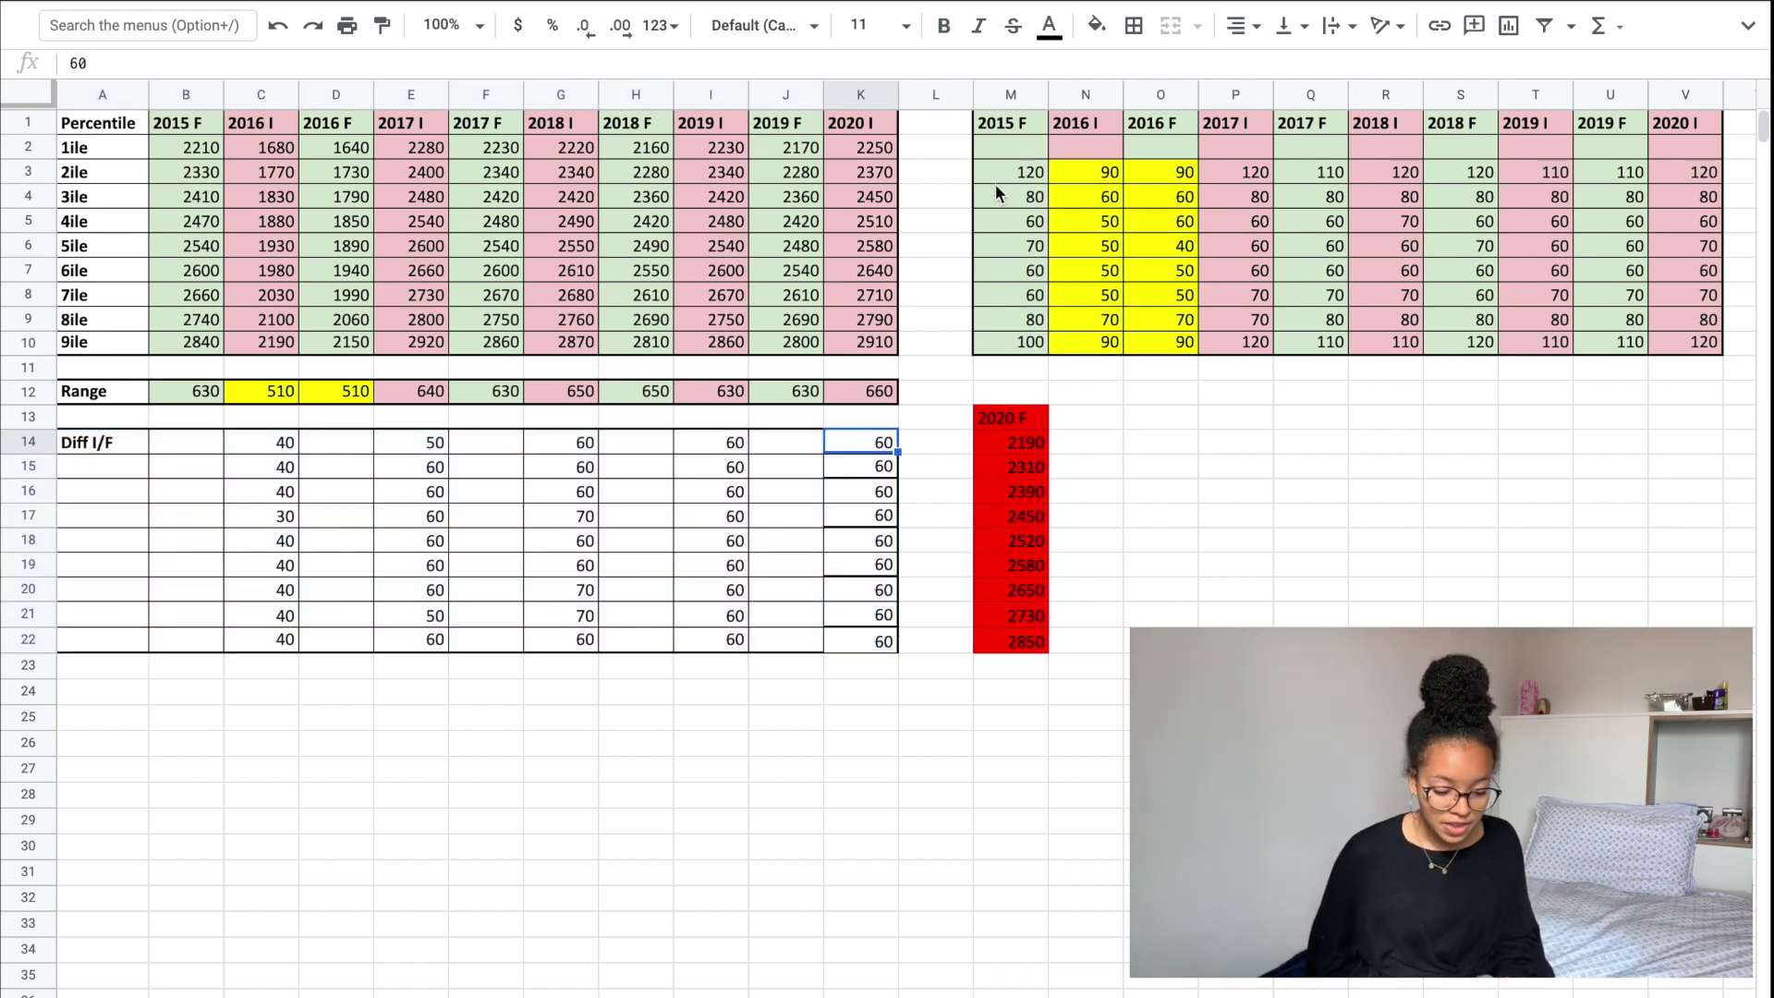
{"action": "left_click_drag", "start_coordinate": [1005, 118], "coordinate": [1676, 339]}
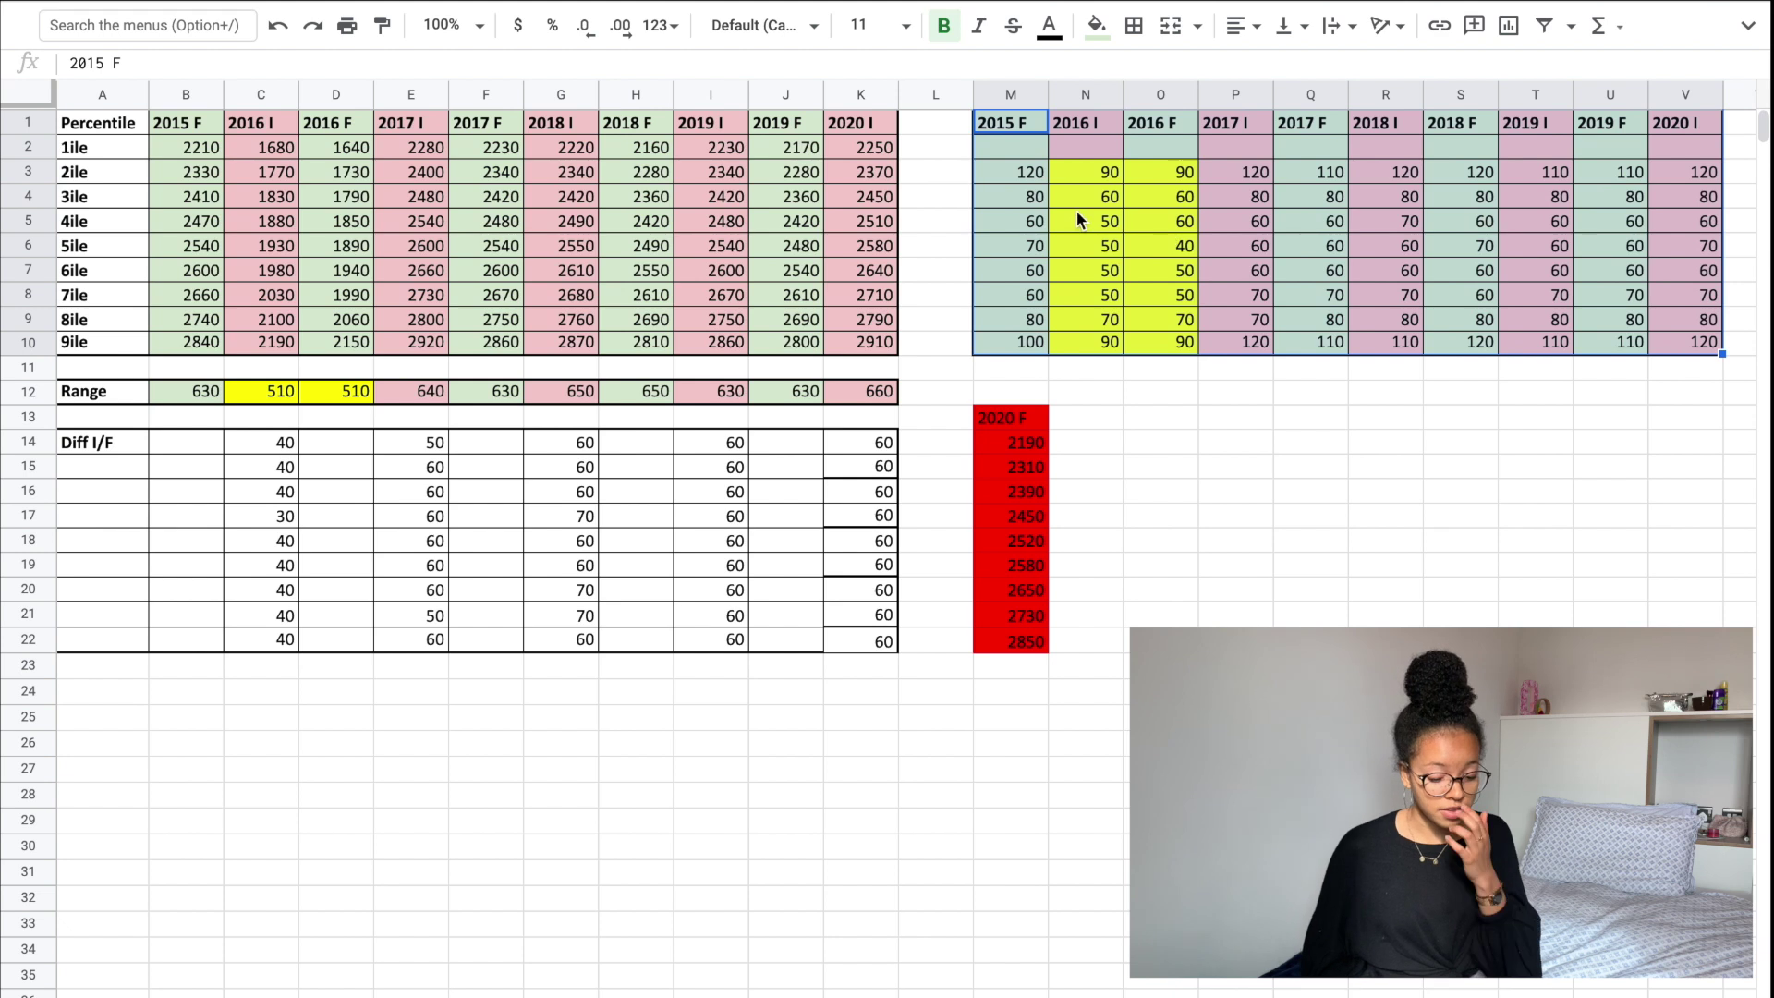
{"action": "left_click", "coordinate": [1016, 174]}
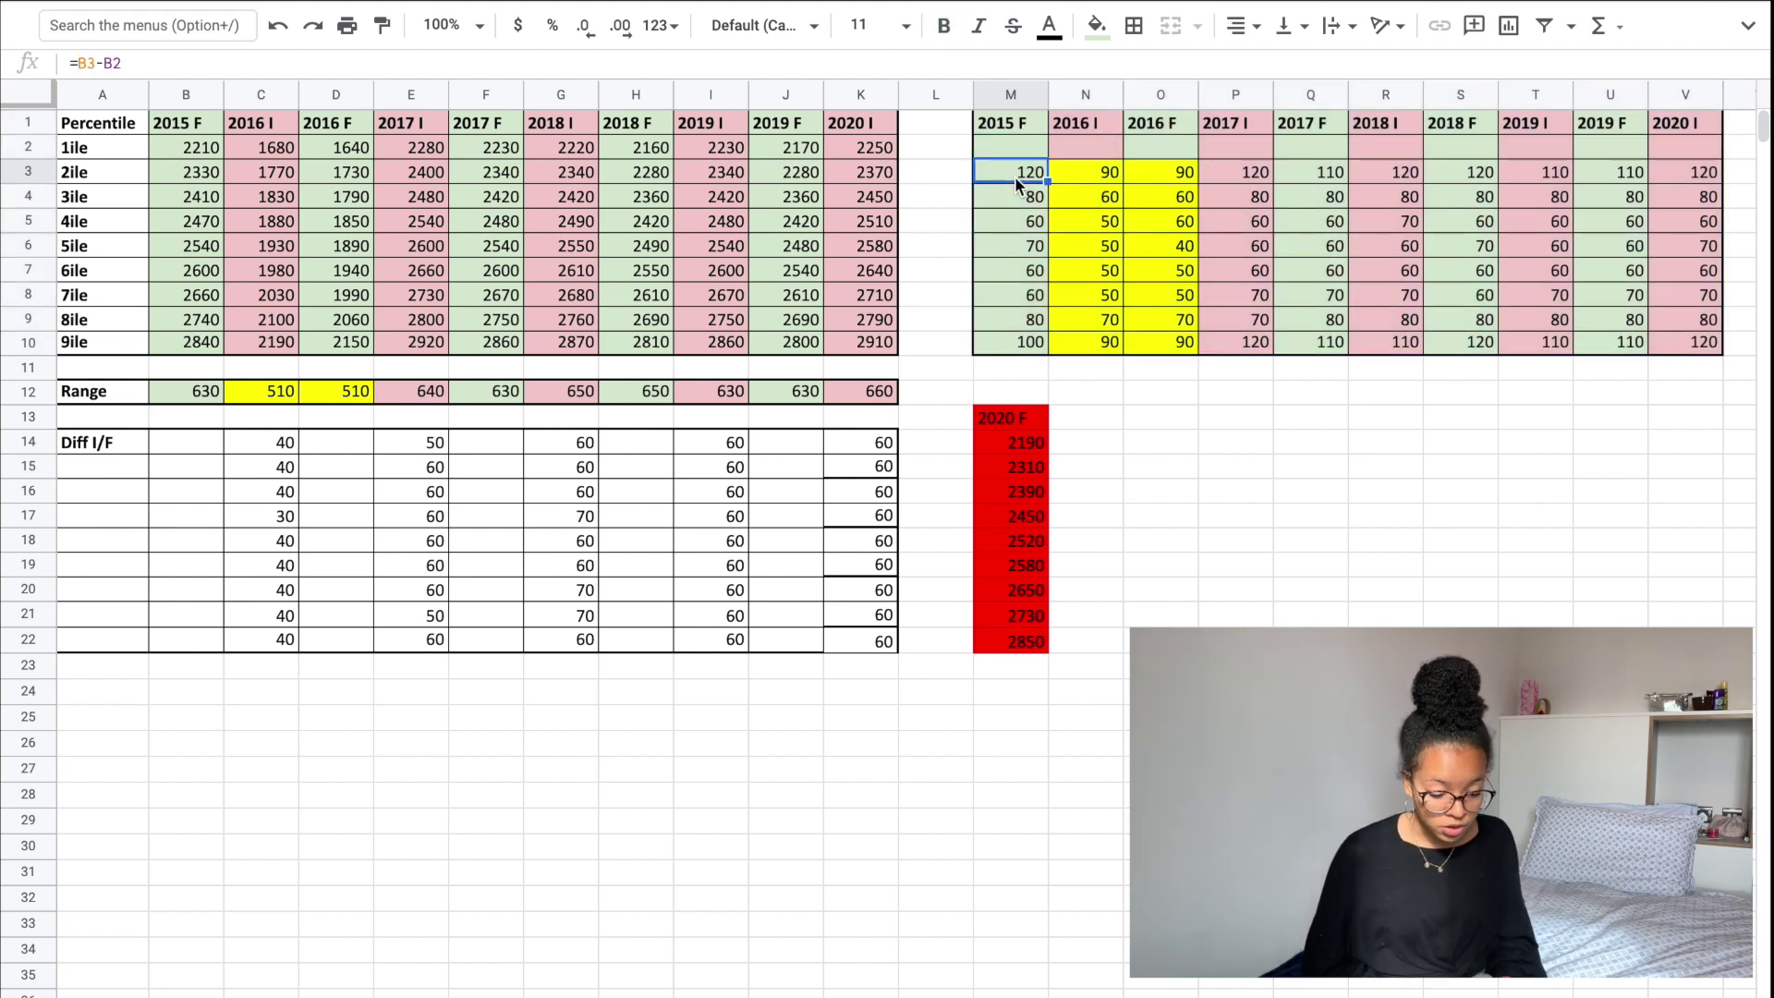
{"action": "left_click", "coordinate": [96, 148]}
{"action": "left_click", "coordinate": [174, 147]}
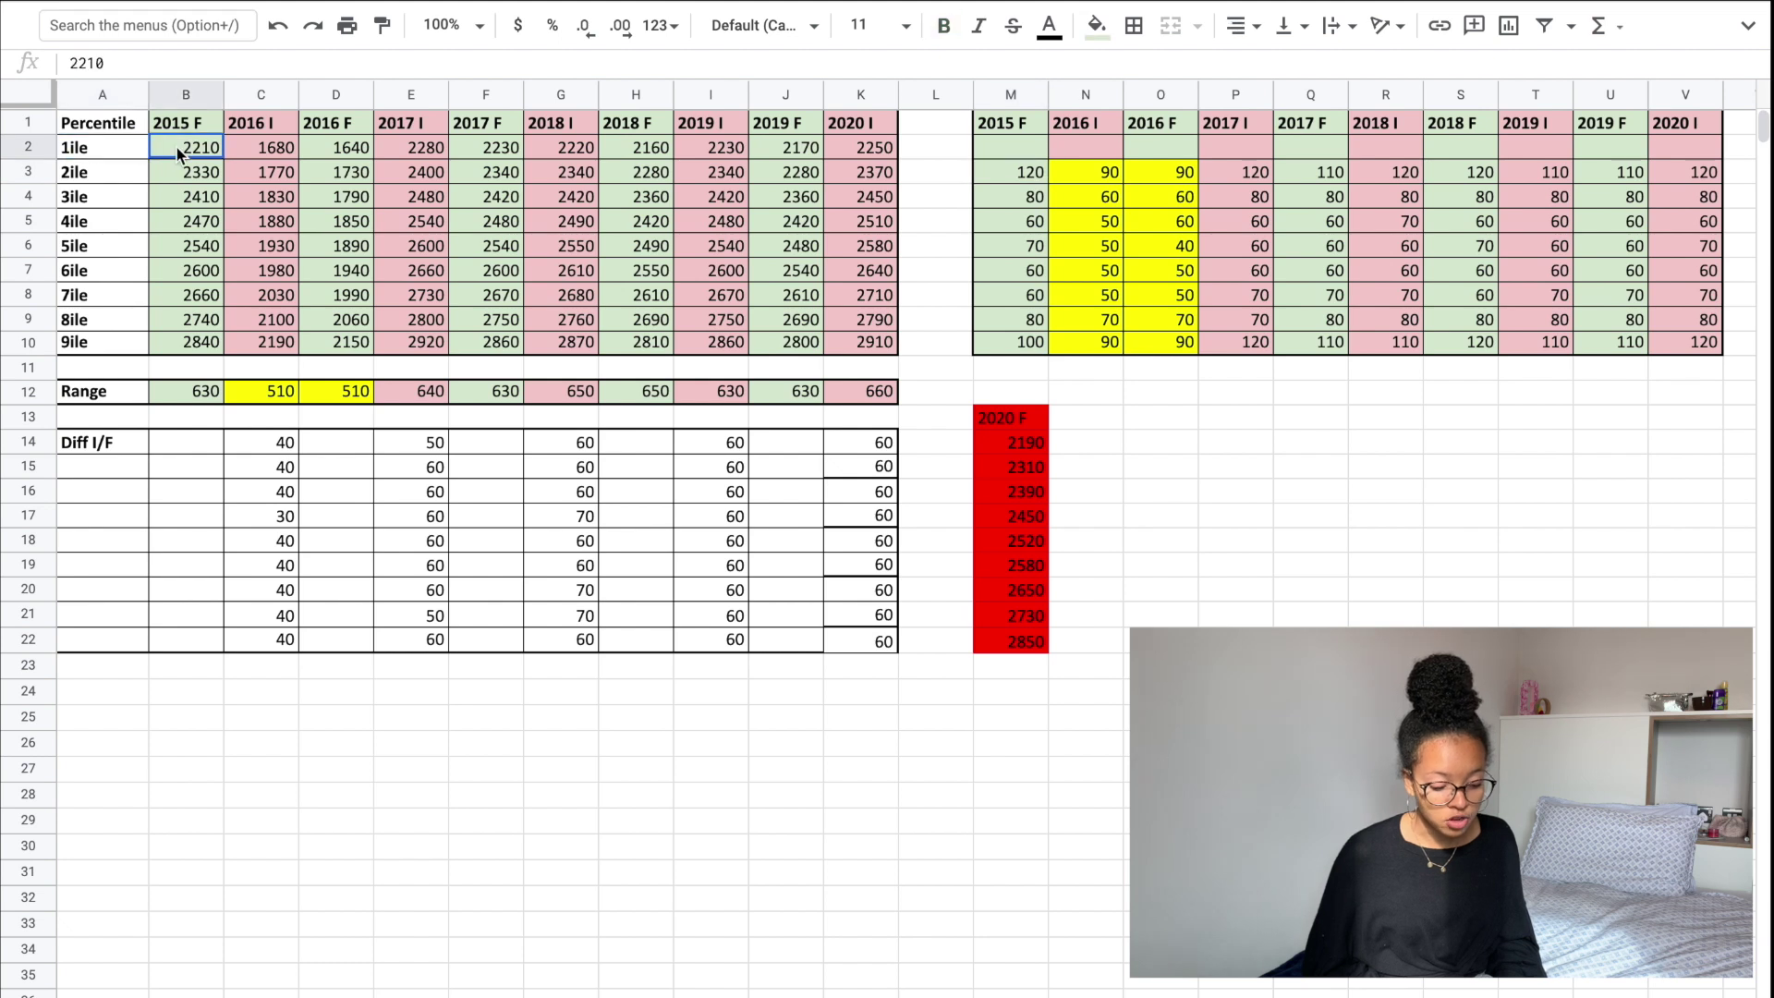
{"action": "left_click", "coordinate": [198, 178]}
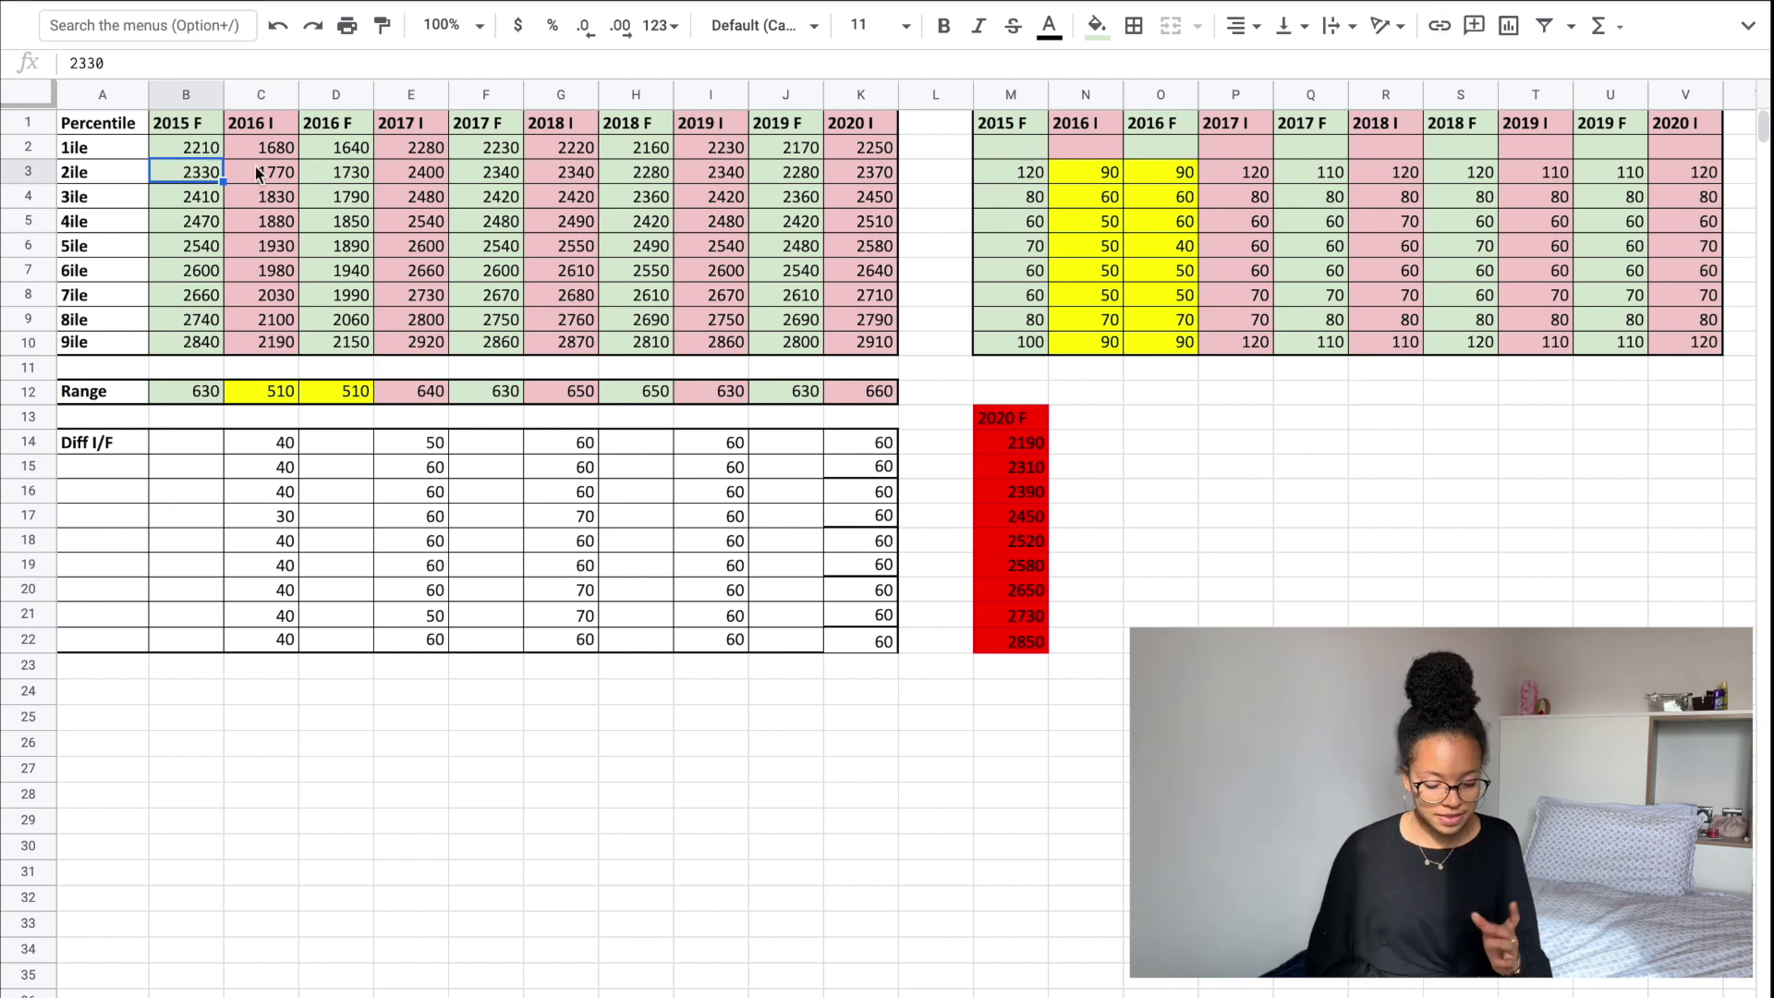
Step: Review the red 2020 F column in M13:M22 alongside the full percentile score table in A1:K10
{"action": "left_click_drag", "start_coordinate": [1014, 428], "coordinate": [1010, 651]}
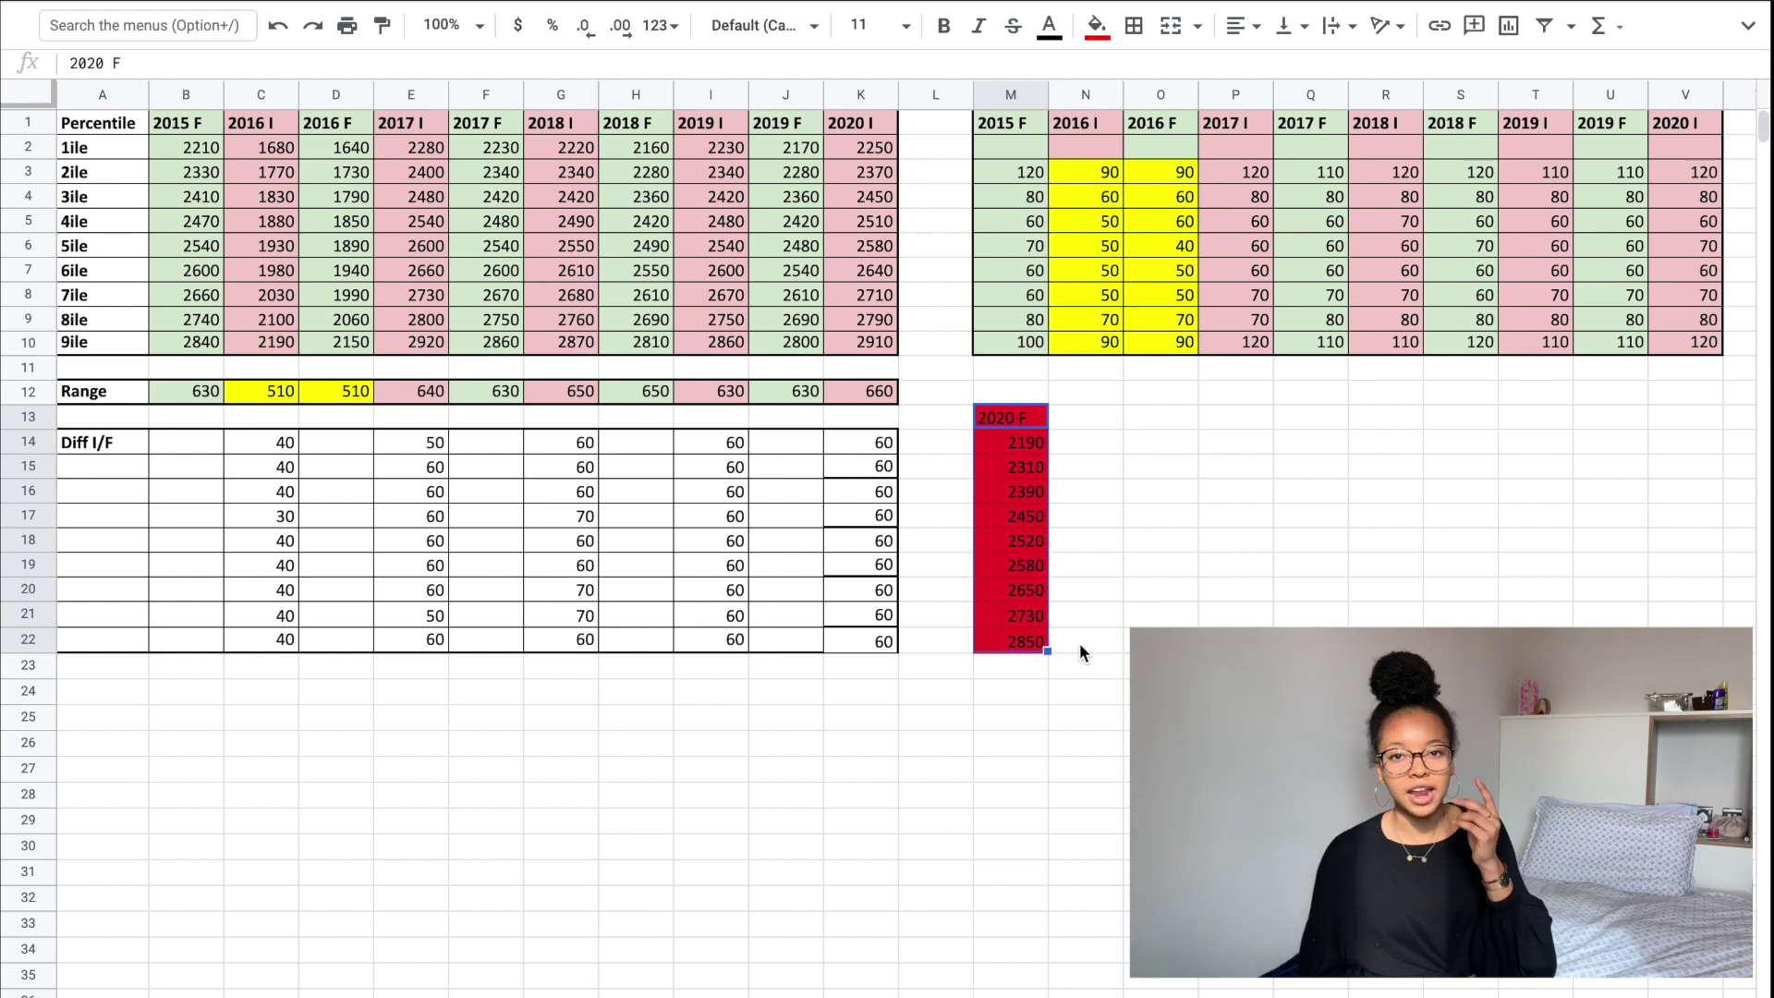
{"action": "left_click", "coordinate": [978, 421]}
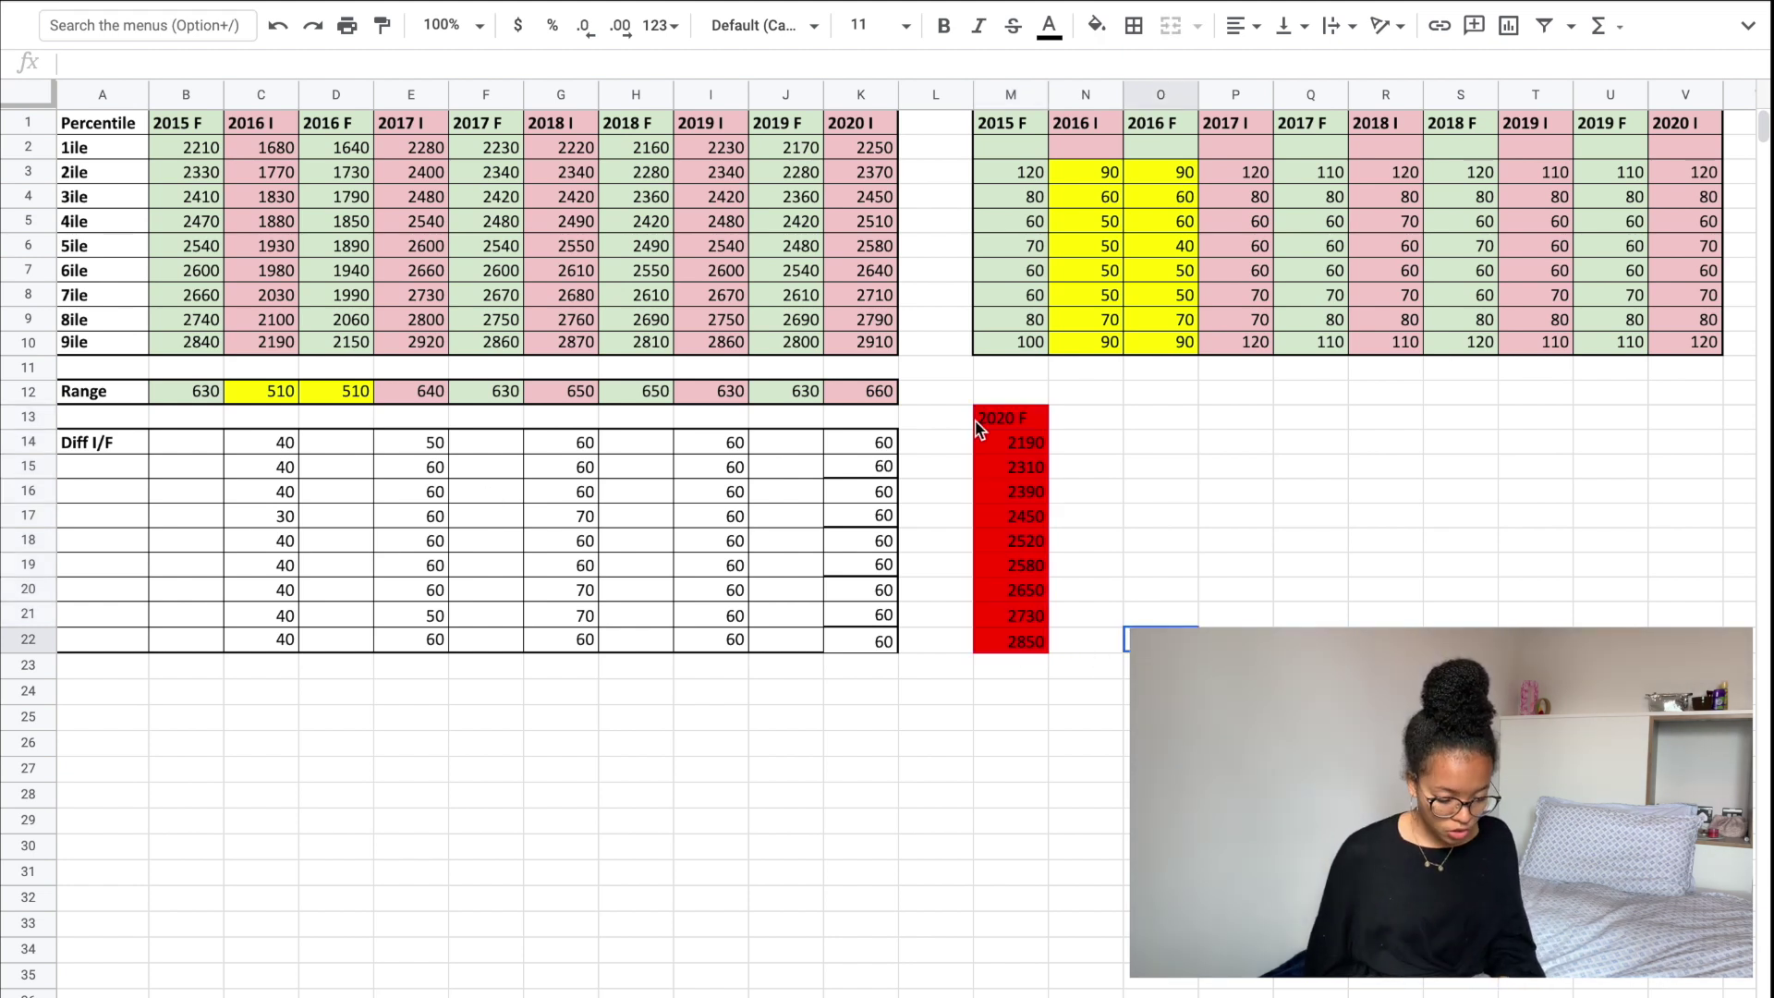
{"action": "left_click", "coordinate": [488, 245]}
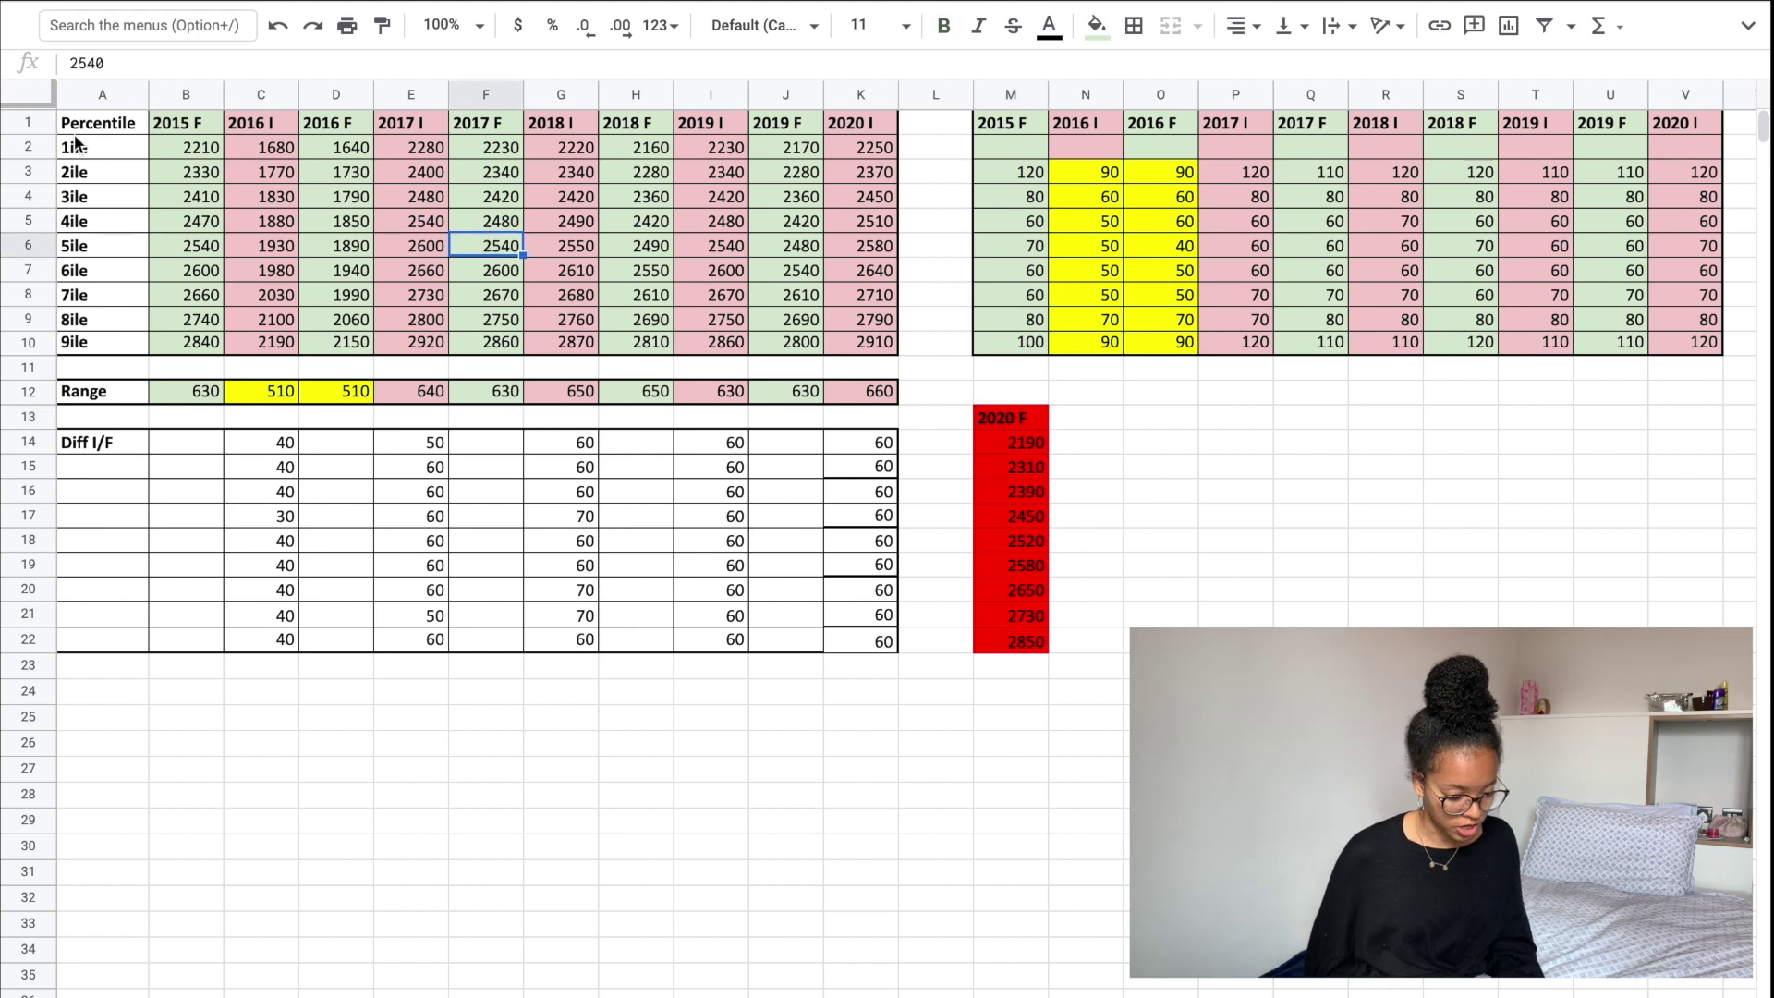
{"action": "left_click_drag", "start_coordinate": [69, 132], "coordinate": [839, 343]}
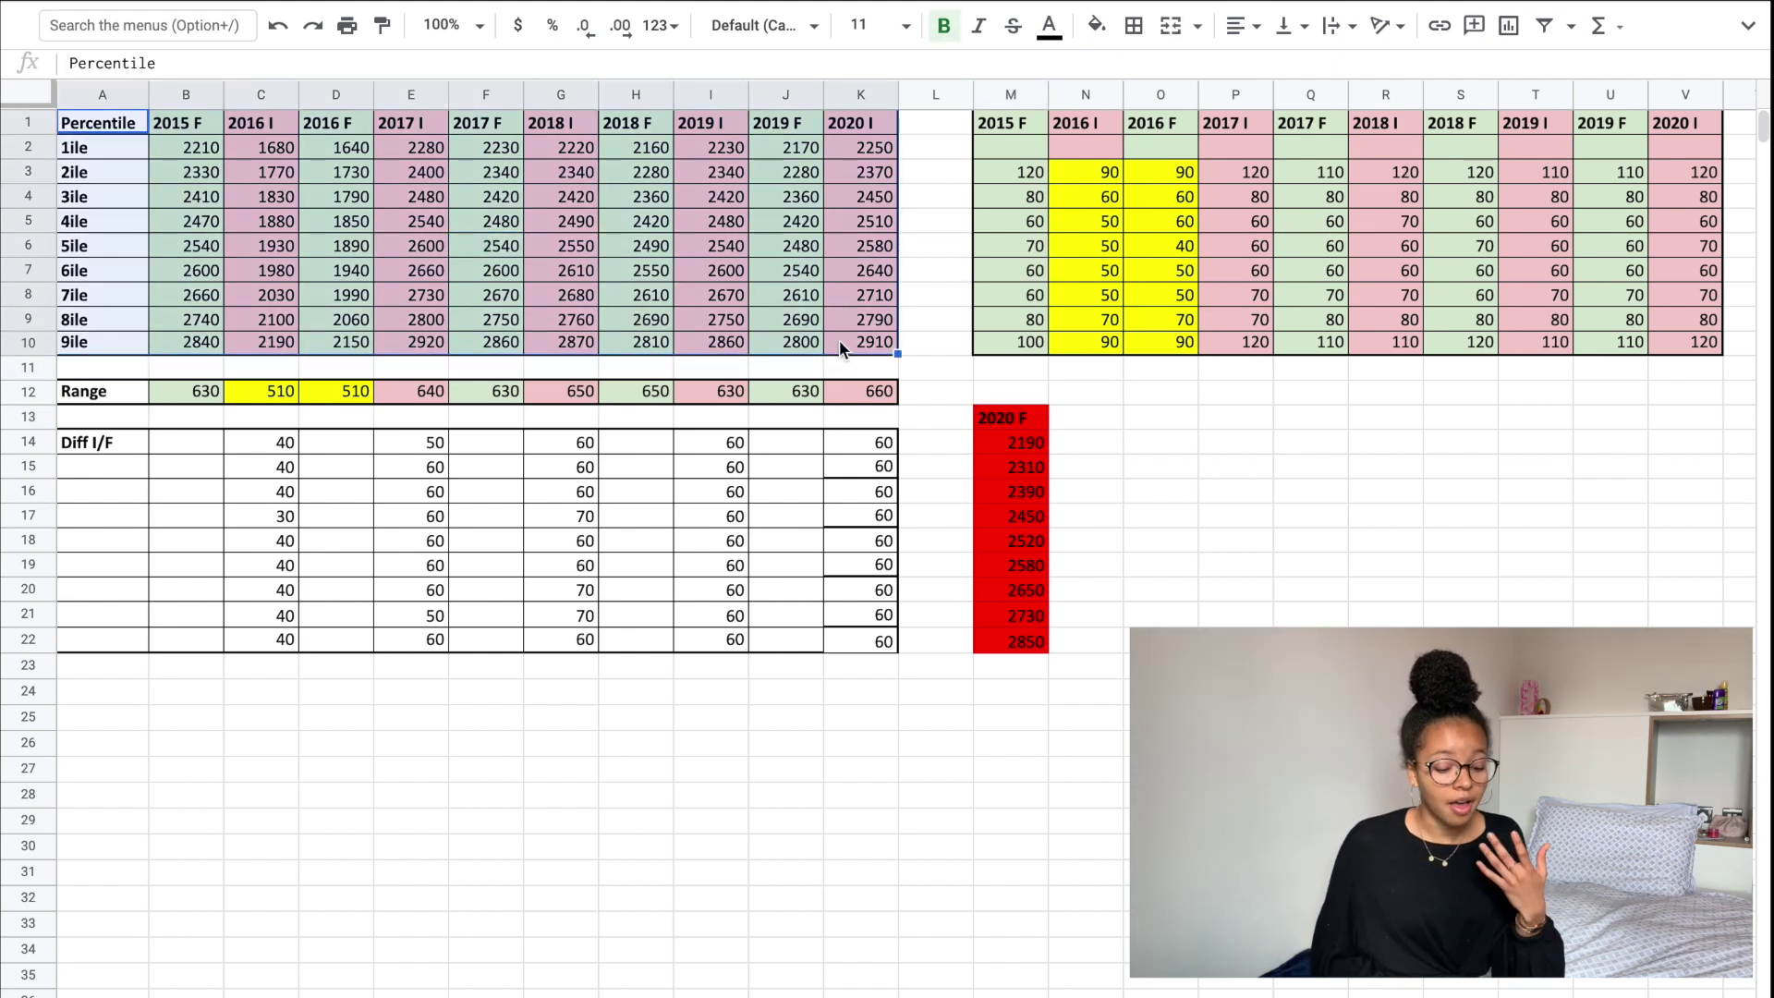
{"action": "left_click", "coordinate": [640, 394]}
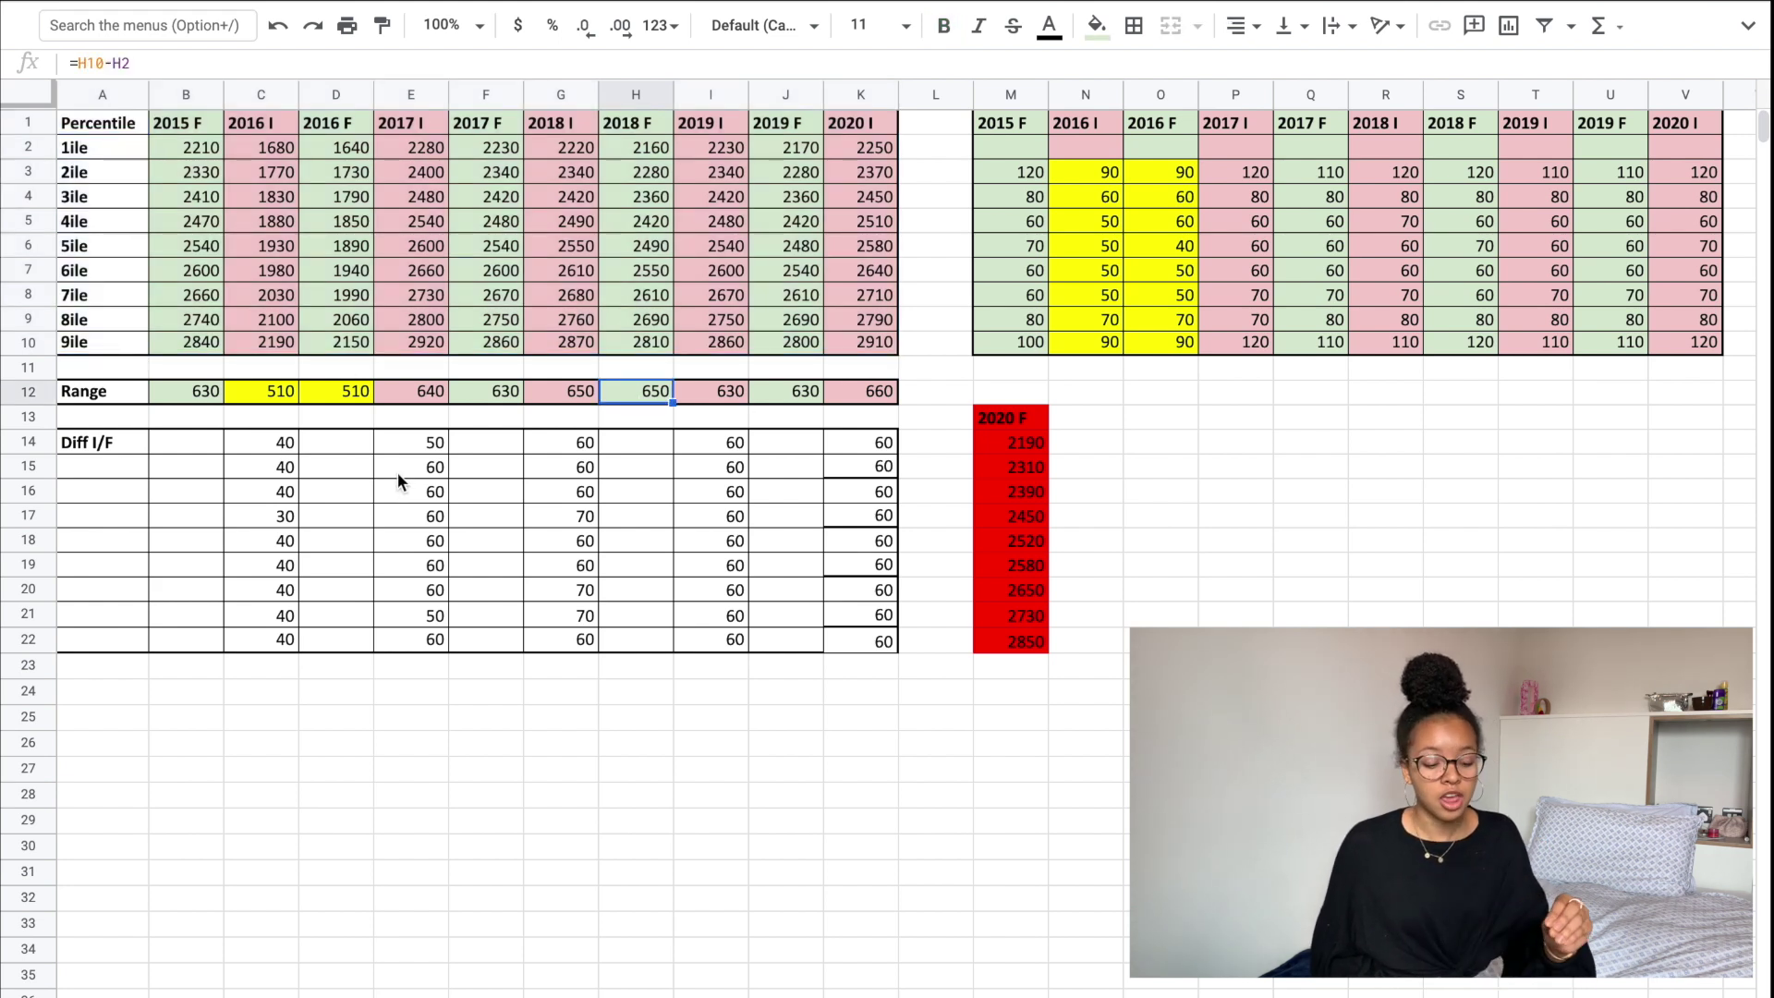
{"action": "left_click", "coordinate": [505, 296]}
{"action": "double_click", "coordinate": [504, 295]}
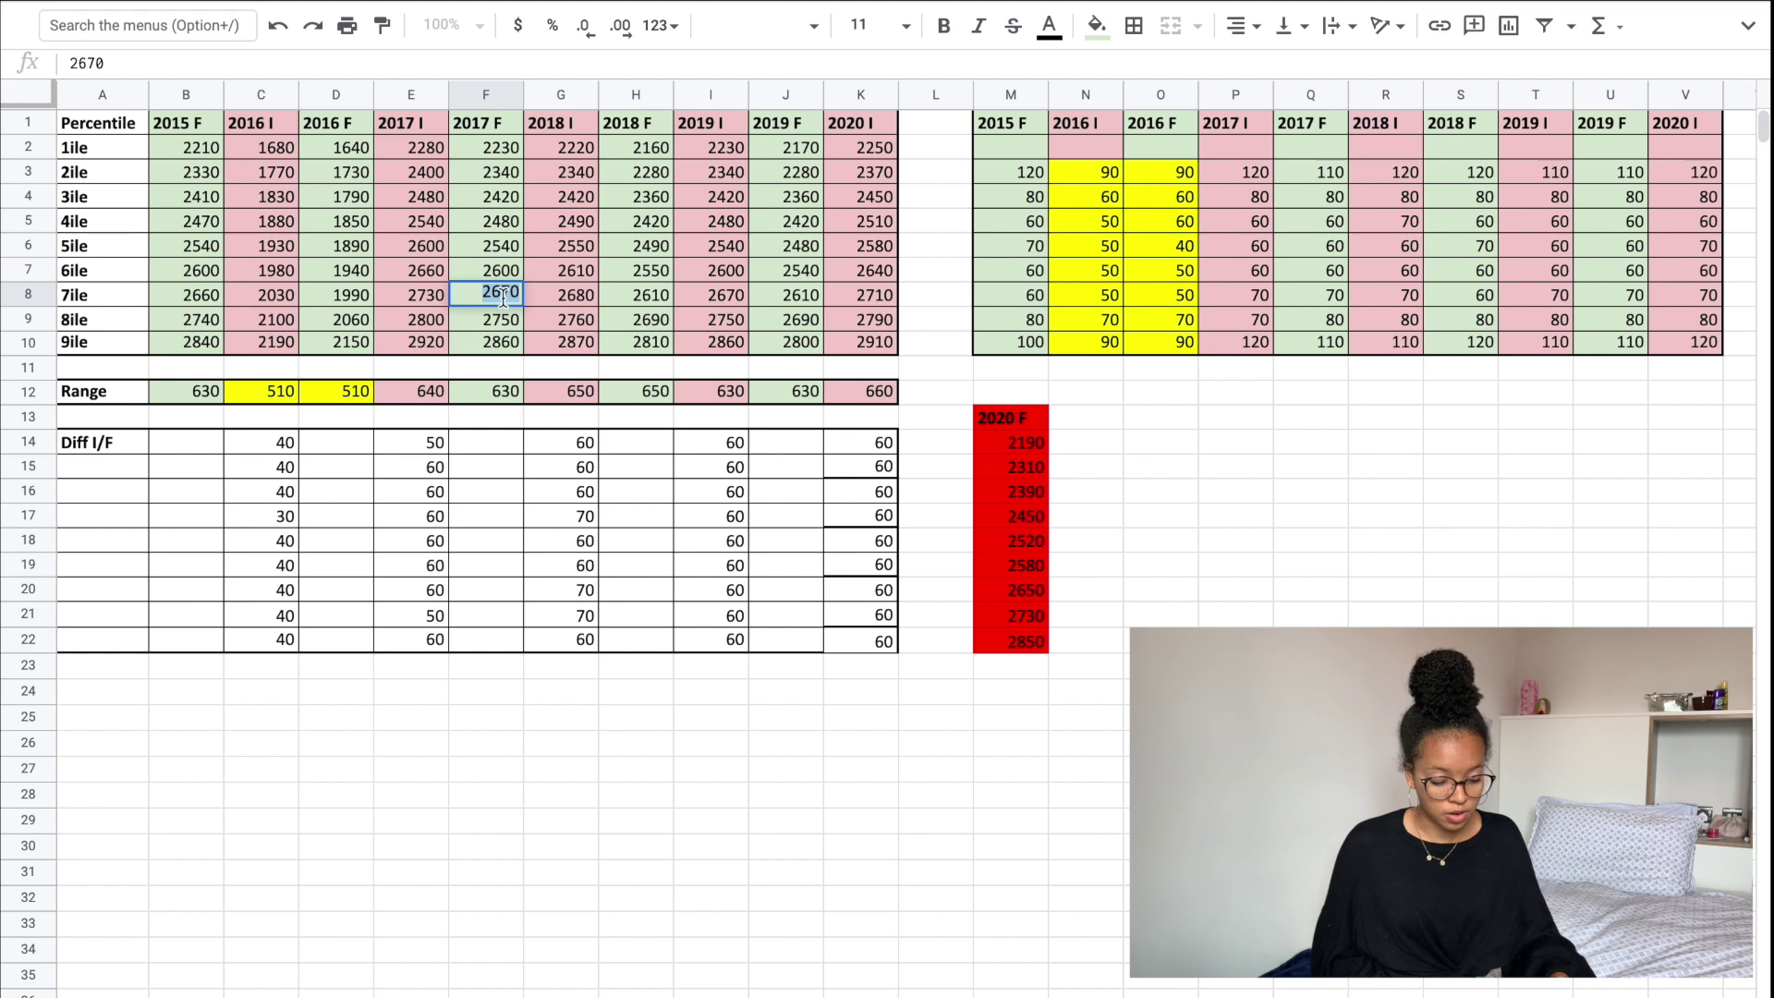
Step: Compare the ranges across row 12, checking the yellow 2016 pair and the F ranges for 2015, 2017, 2018 and 2019
{"action": "left_click_drag", "start_coordinate": [97, 393], "coordinate": [861, 394]}
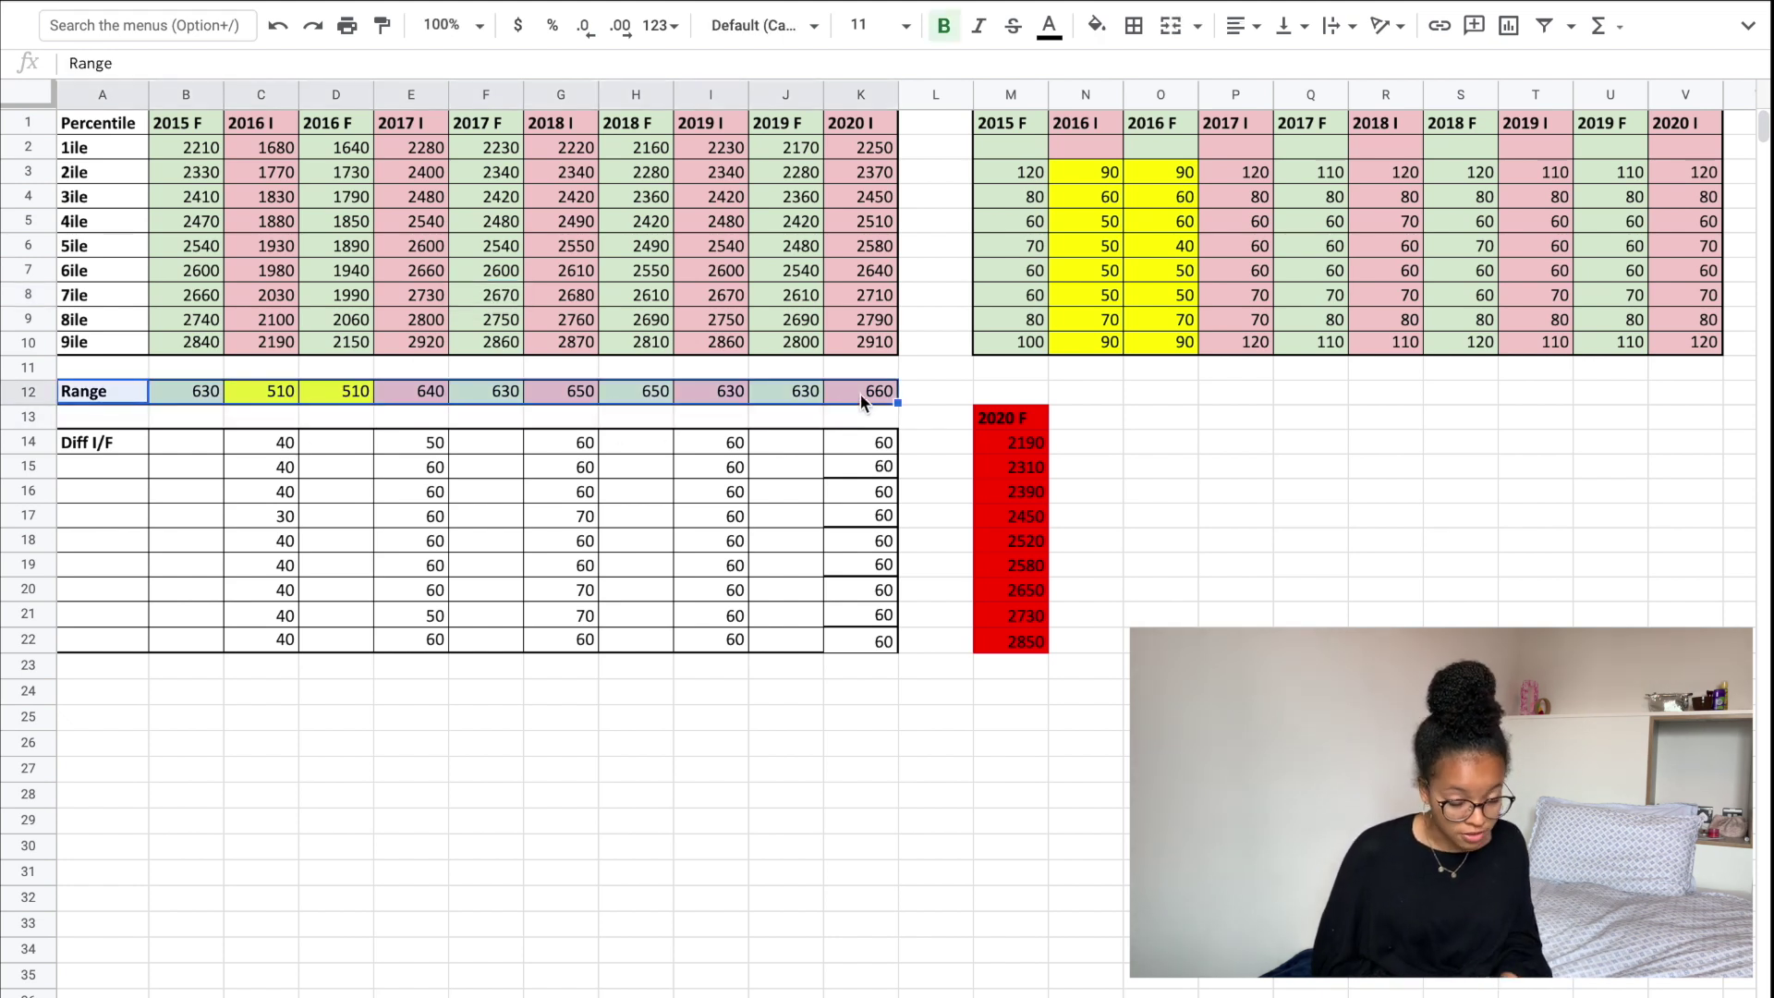
{"action": "left_click", "coordinate": [240, 389]}
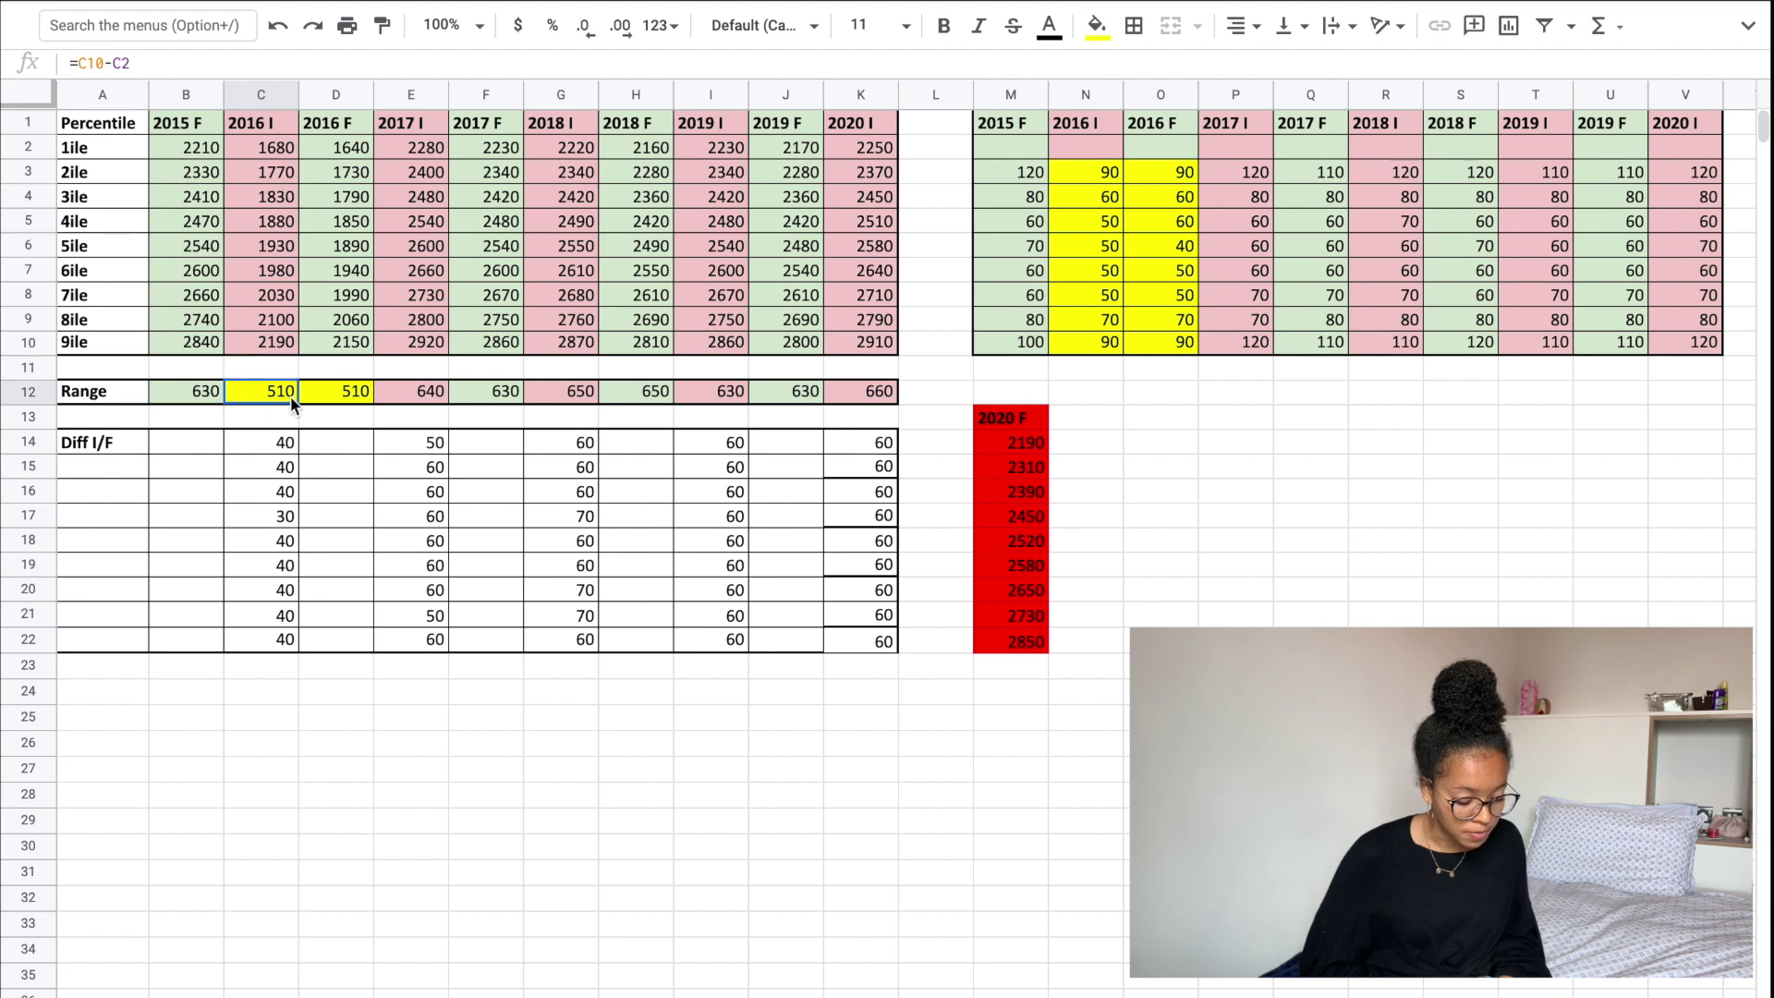
{"action": "left_click_drag", "start_coordinate": [290, 396], "coordinate": [333, 390]}
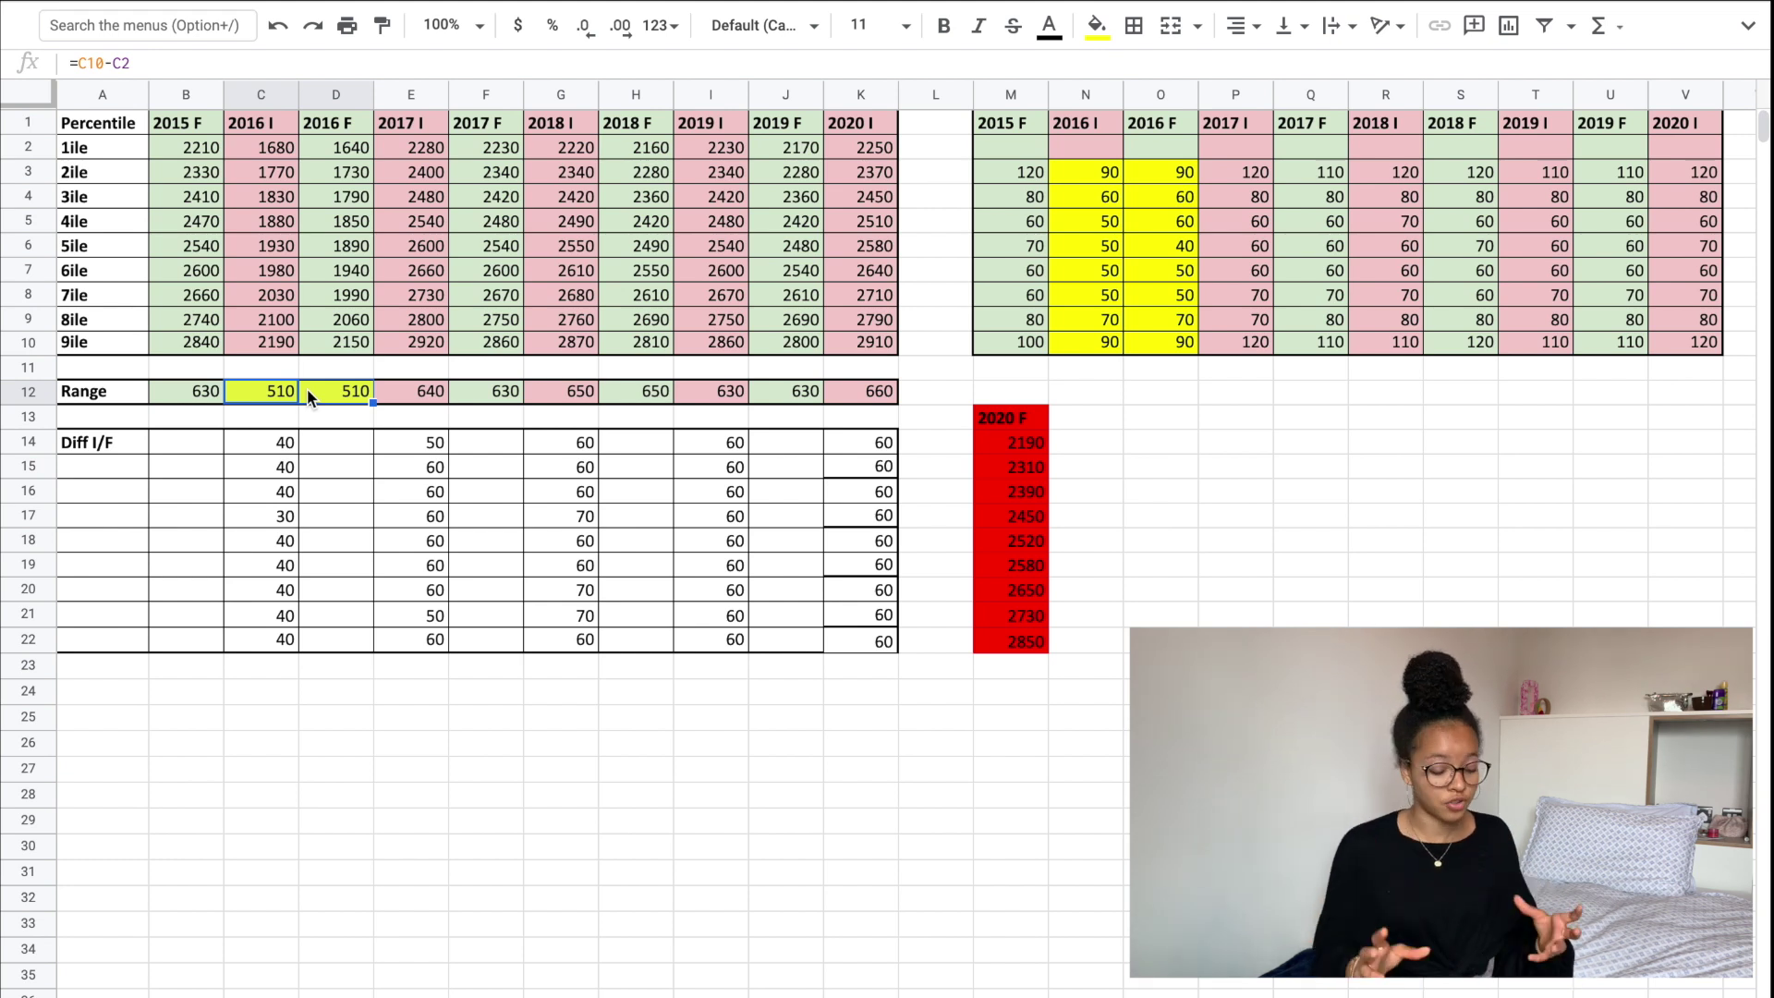
{"action": "left_click", "coordinate": [191, 395]}
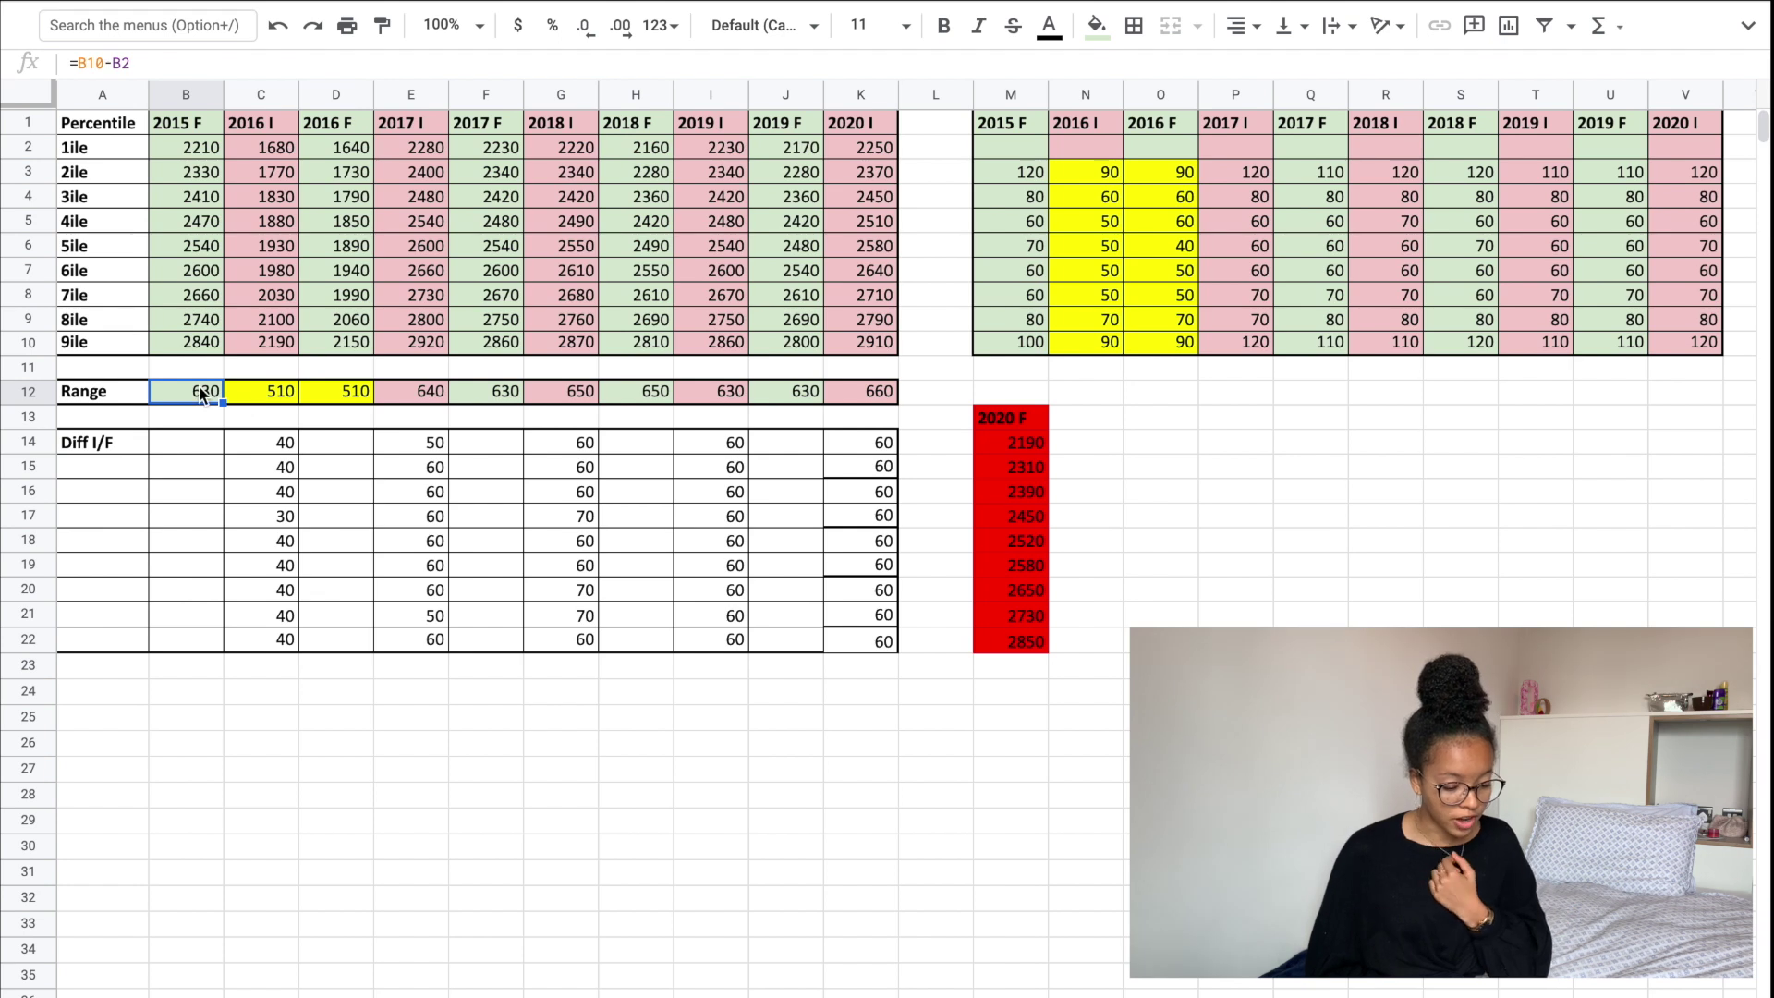
{"action": "left_click", "coordinate": [490, 390]}
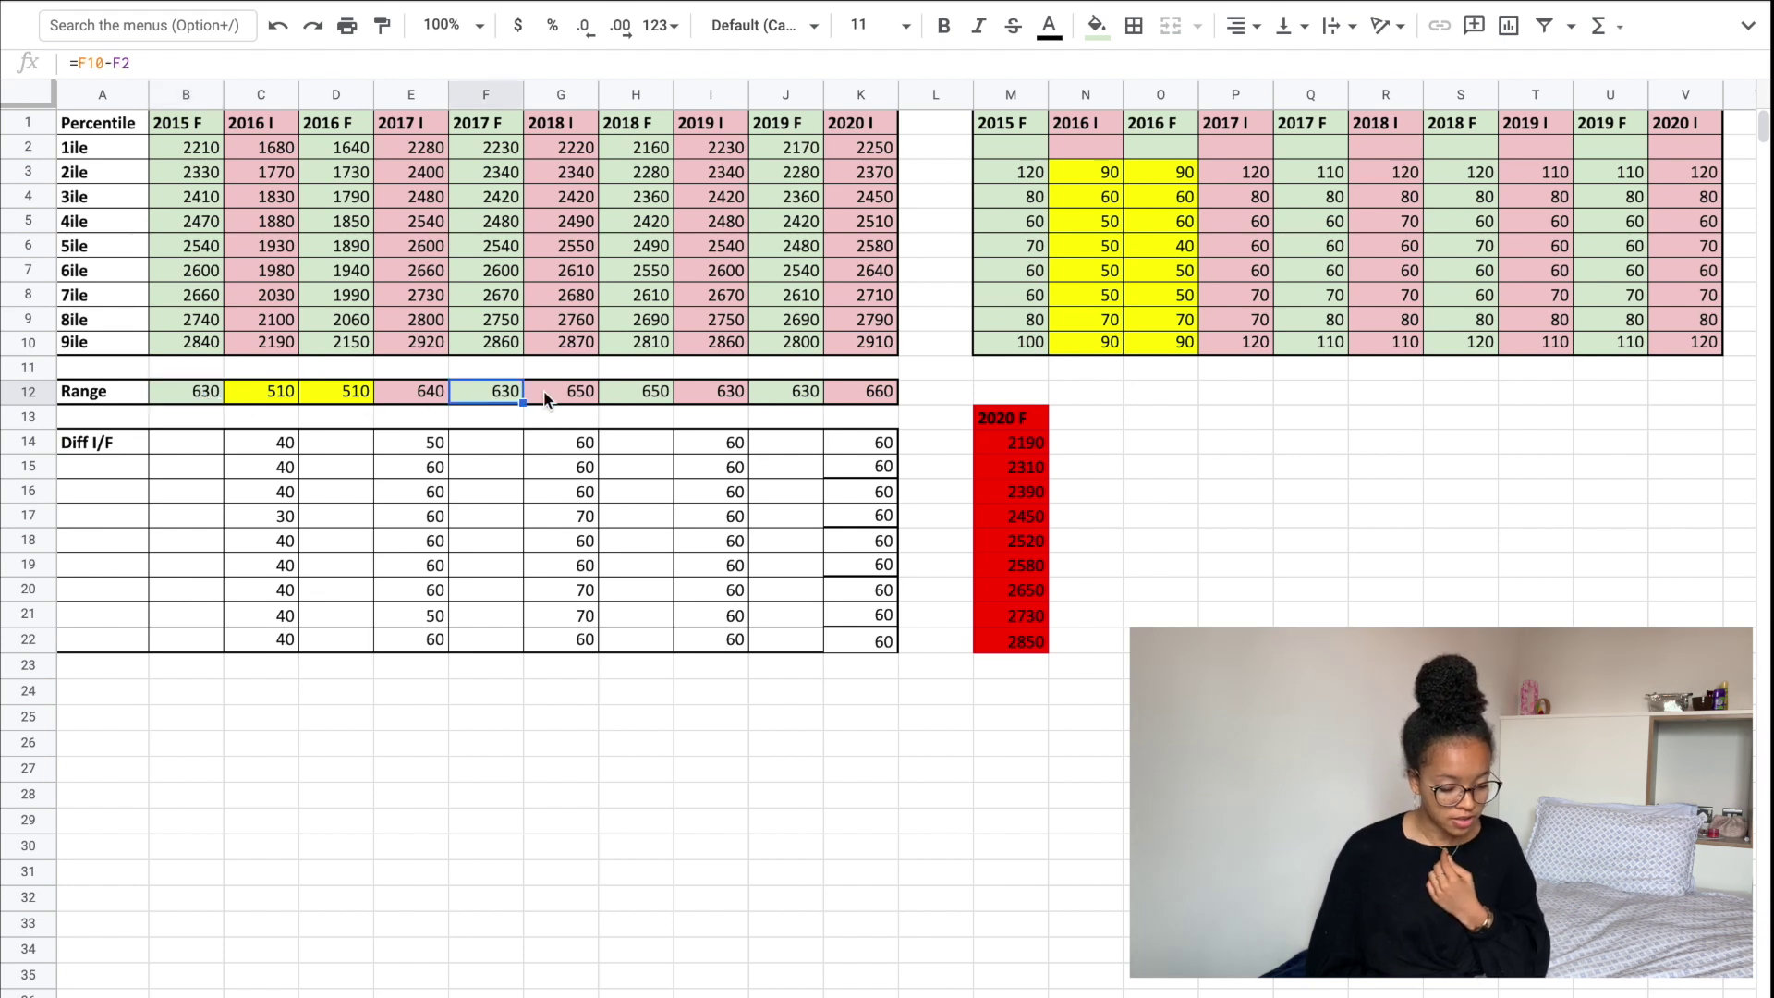
{"action": "left_click", "coordinate": [665, 399]}
{"action": "left_click", "coordinate": [792, 397]}
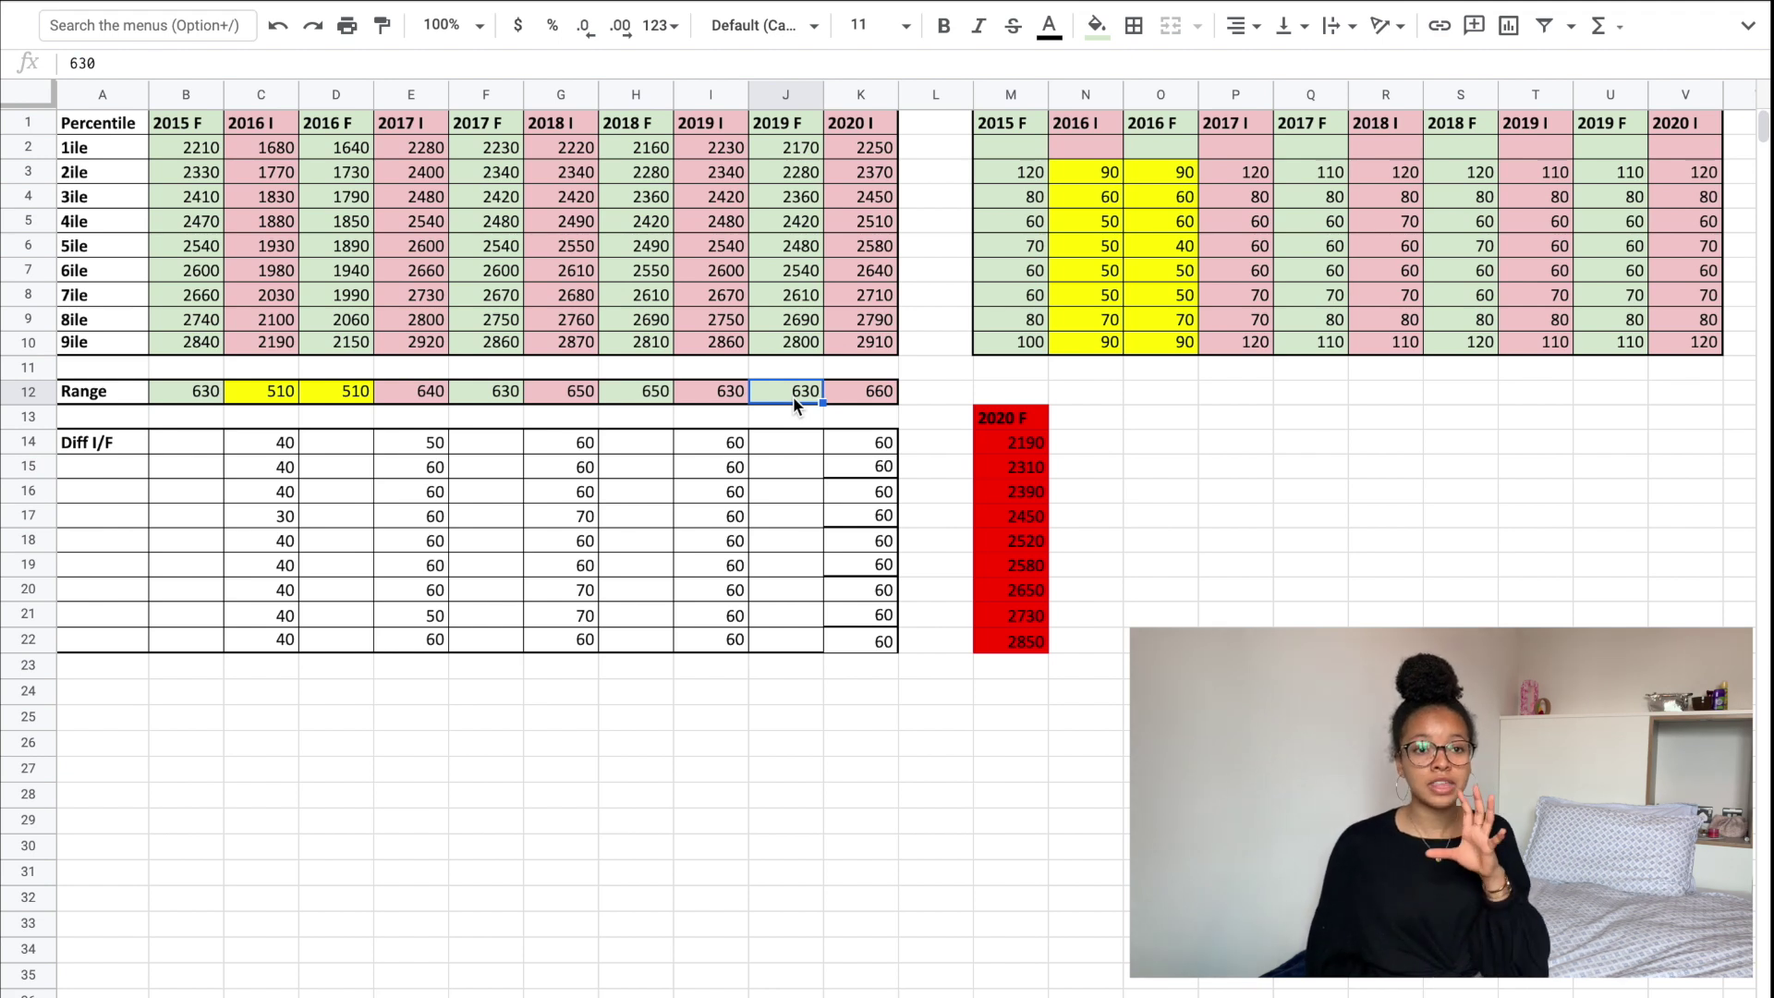
{"action": "left_click", "coordinate": [649, 399]}
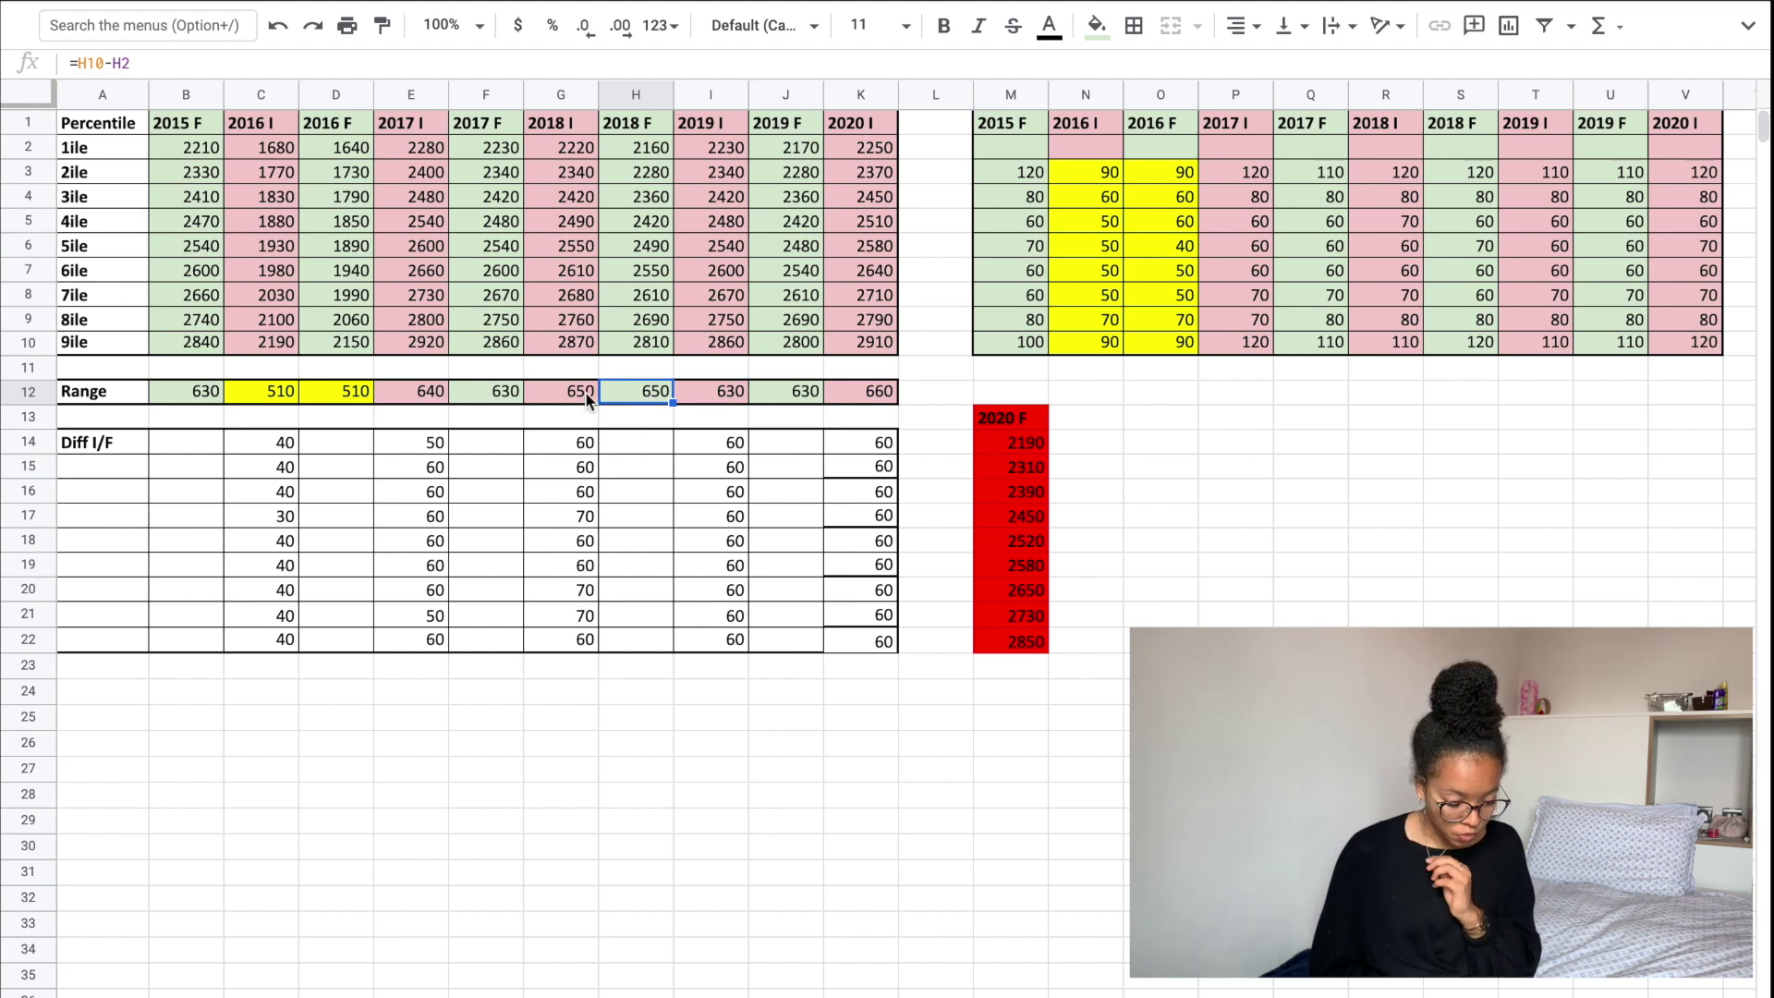
Step: Examine the 2017 I and 2017 F columns and compare their ranges with the 2018 and 2019 ranges in row 12
{"action": "left_click_drag", "start_coordinate": [412, 126], "coordinate": [507, 397]}
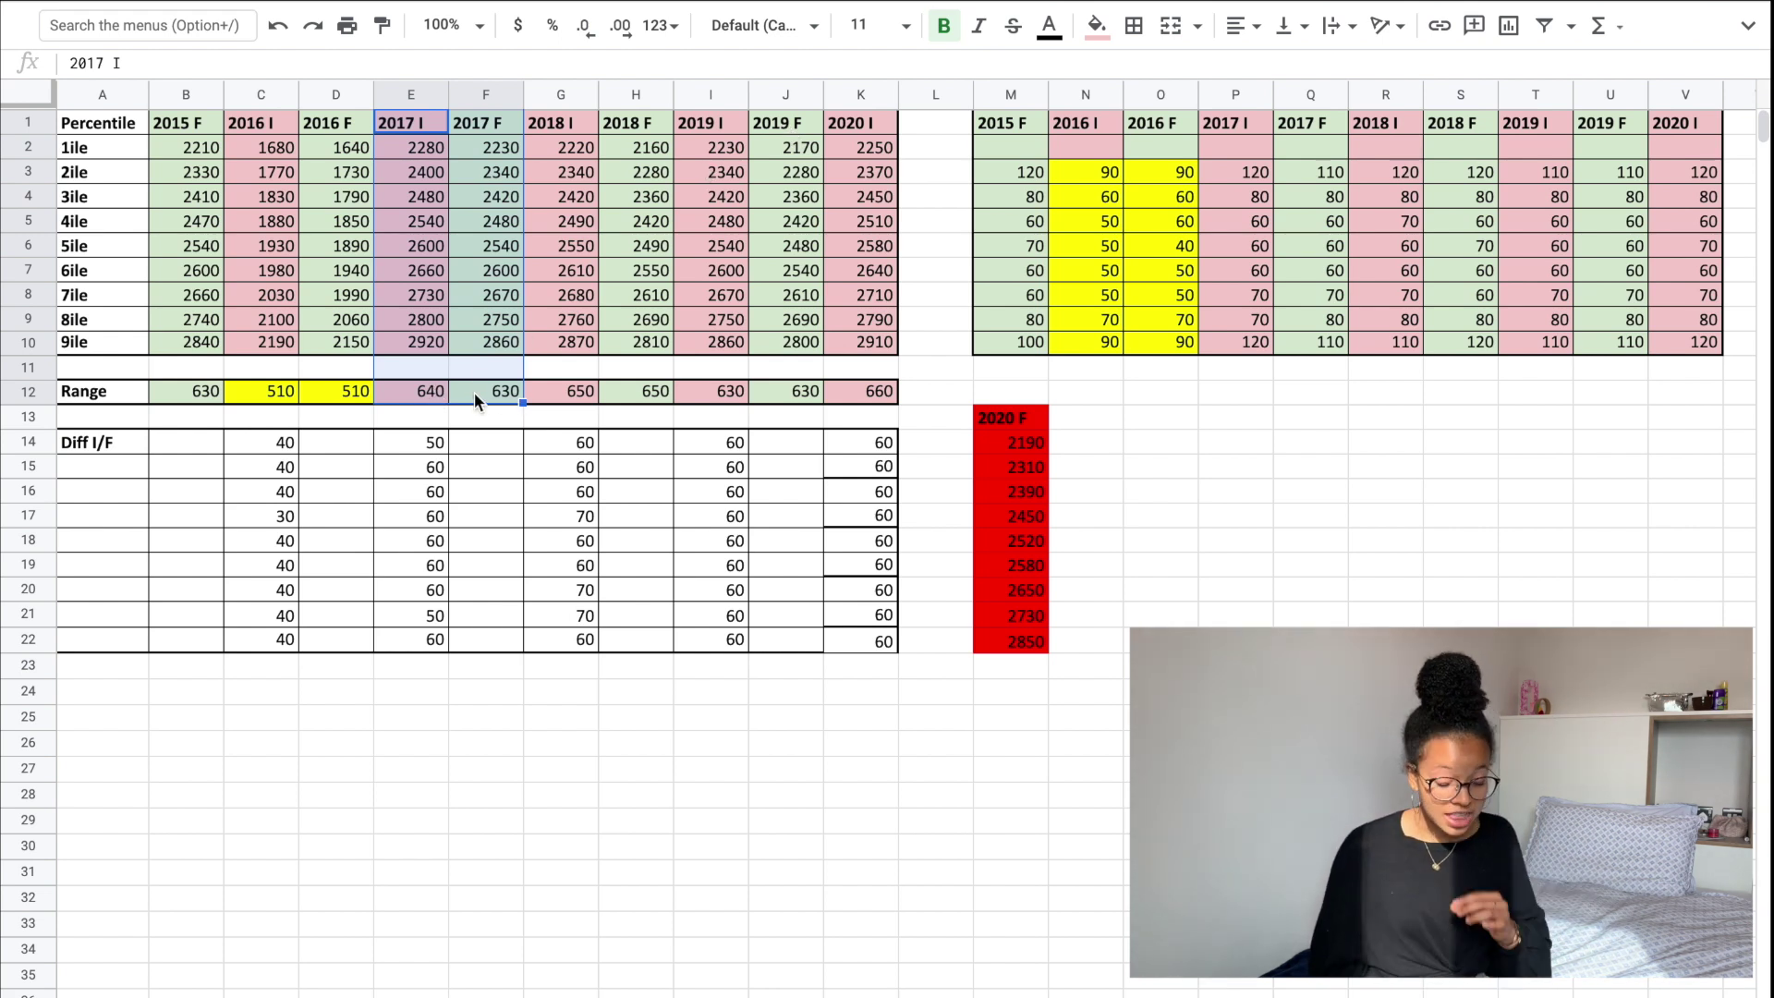
{"action": "left_click", "coordinate": [425, 392]}
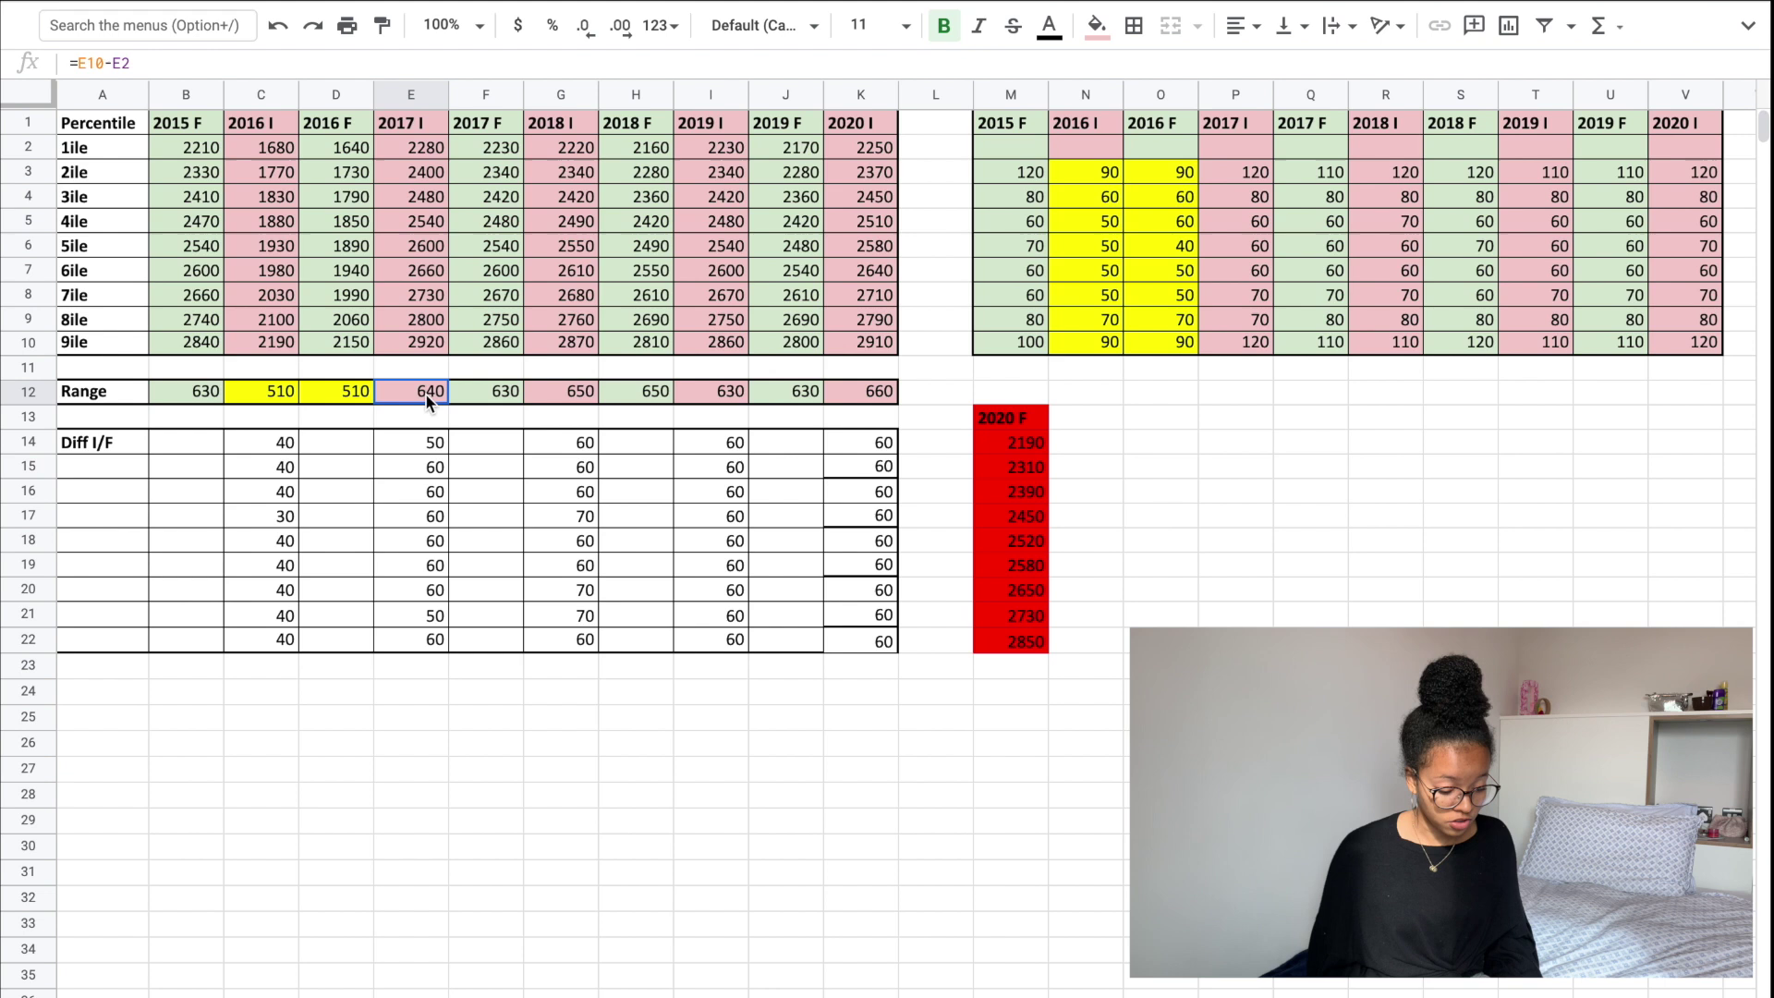
{"action": "left_click", "coordinate": [566, 394]}
{"action": "key", "text": "Right"}
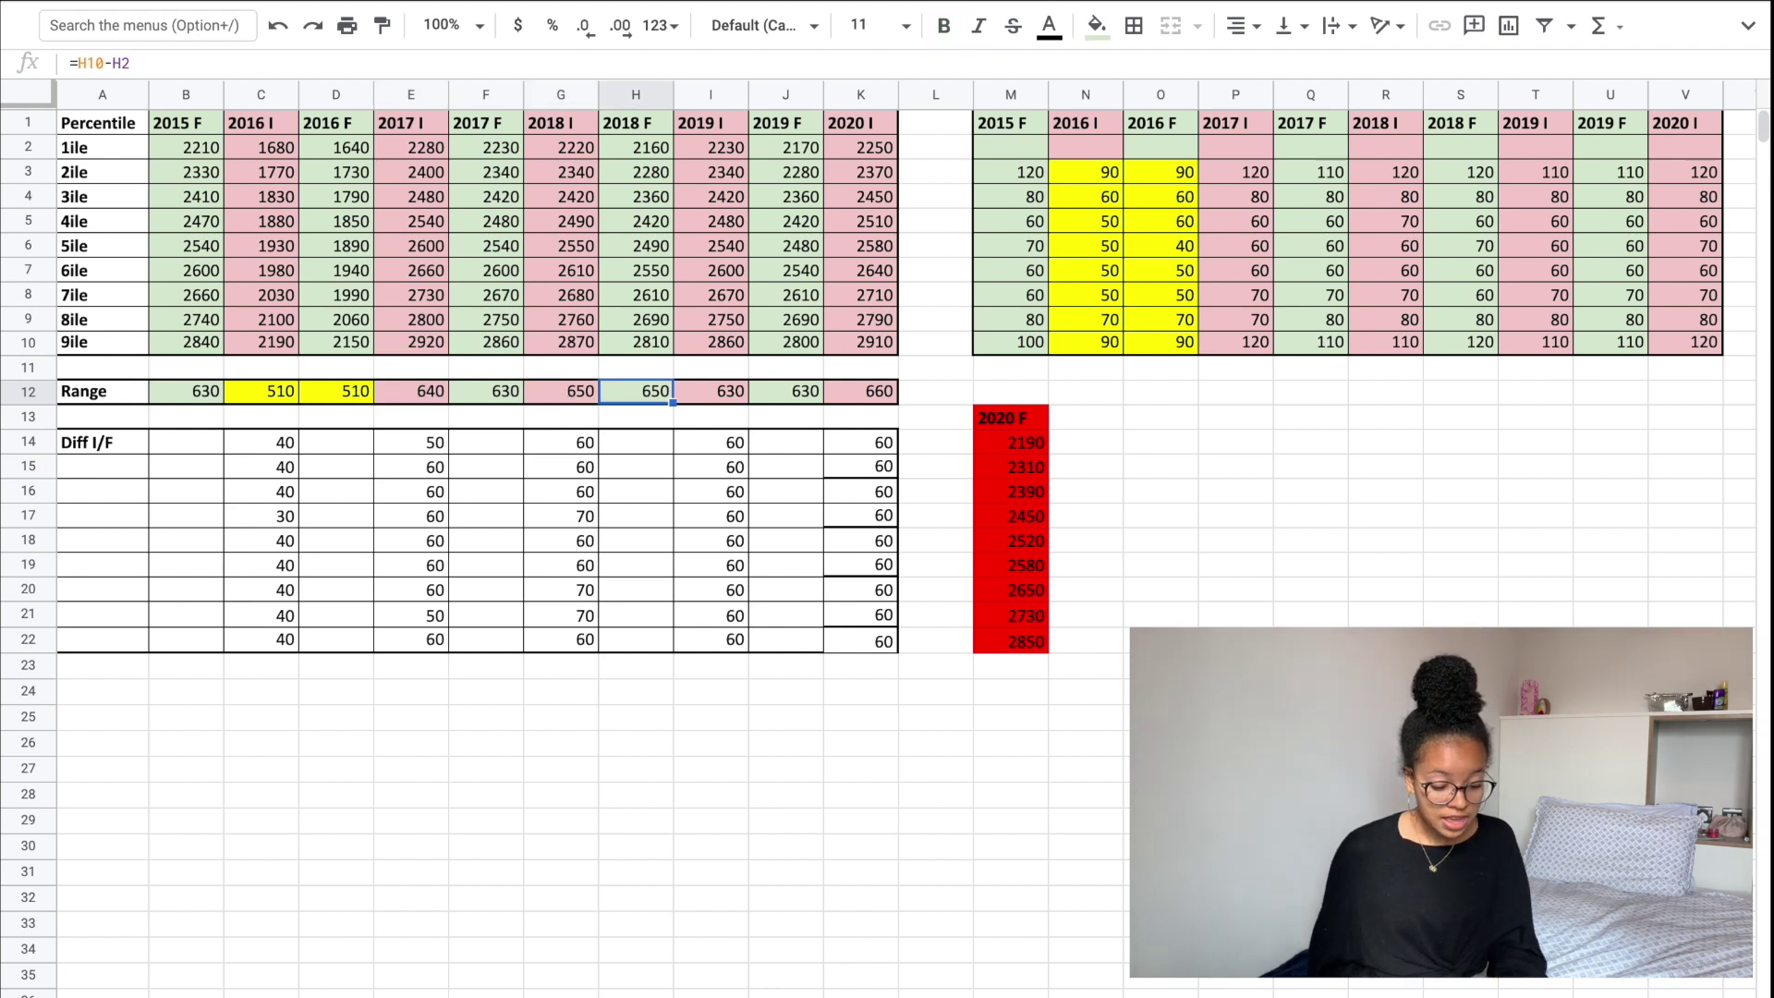
{"action": "key", "text": "Right"}
{"action": "key", "text": "Right"}
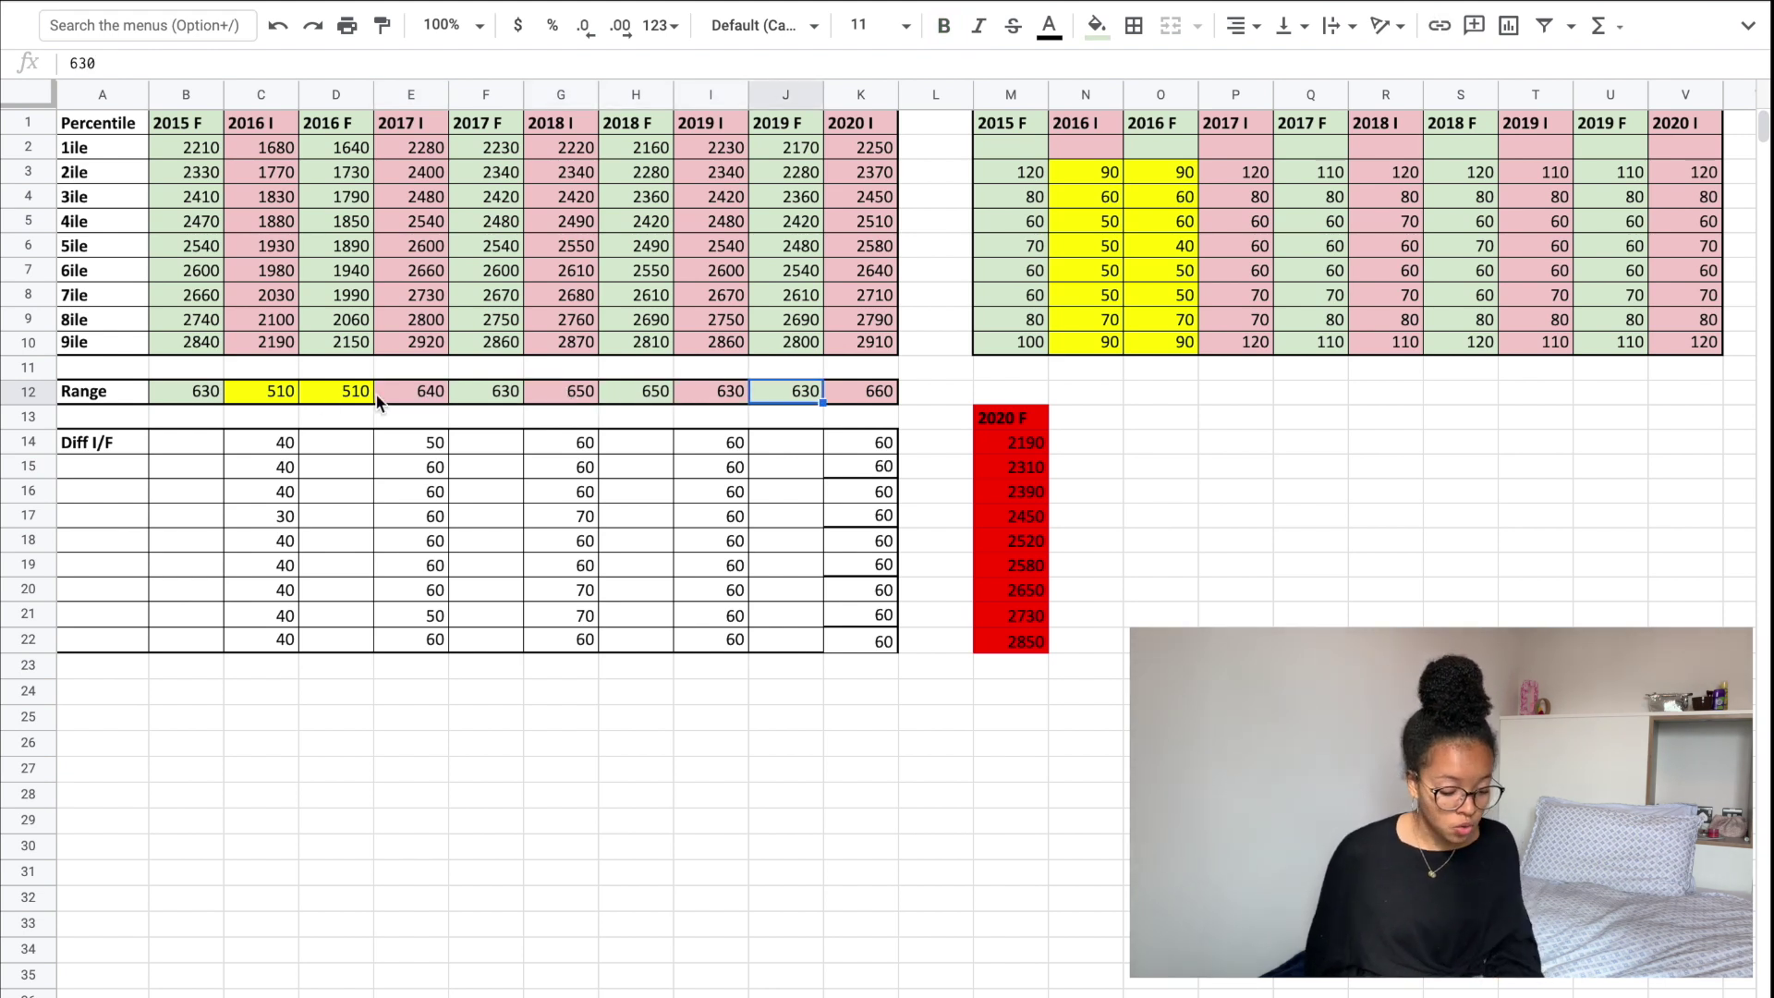
{"action": "left_click_drag", "start_coordinate": [421, 390], "coordinate": [491, 388]}
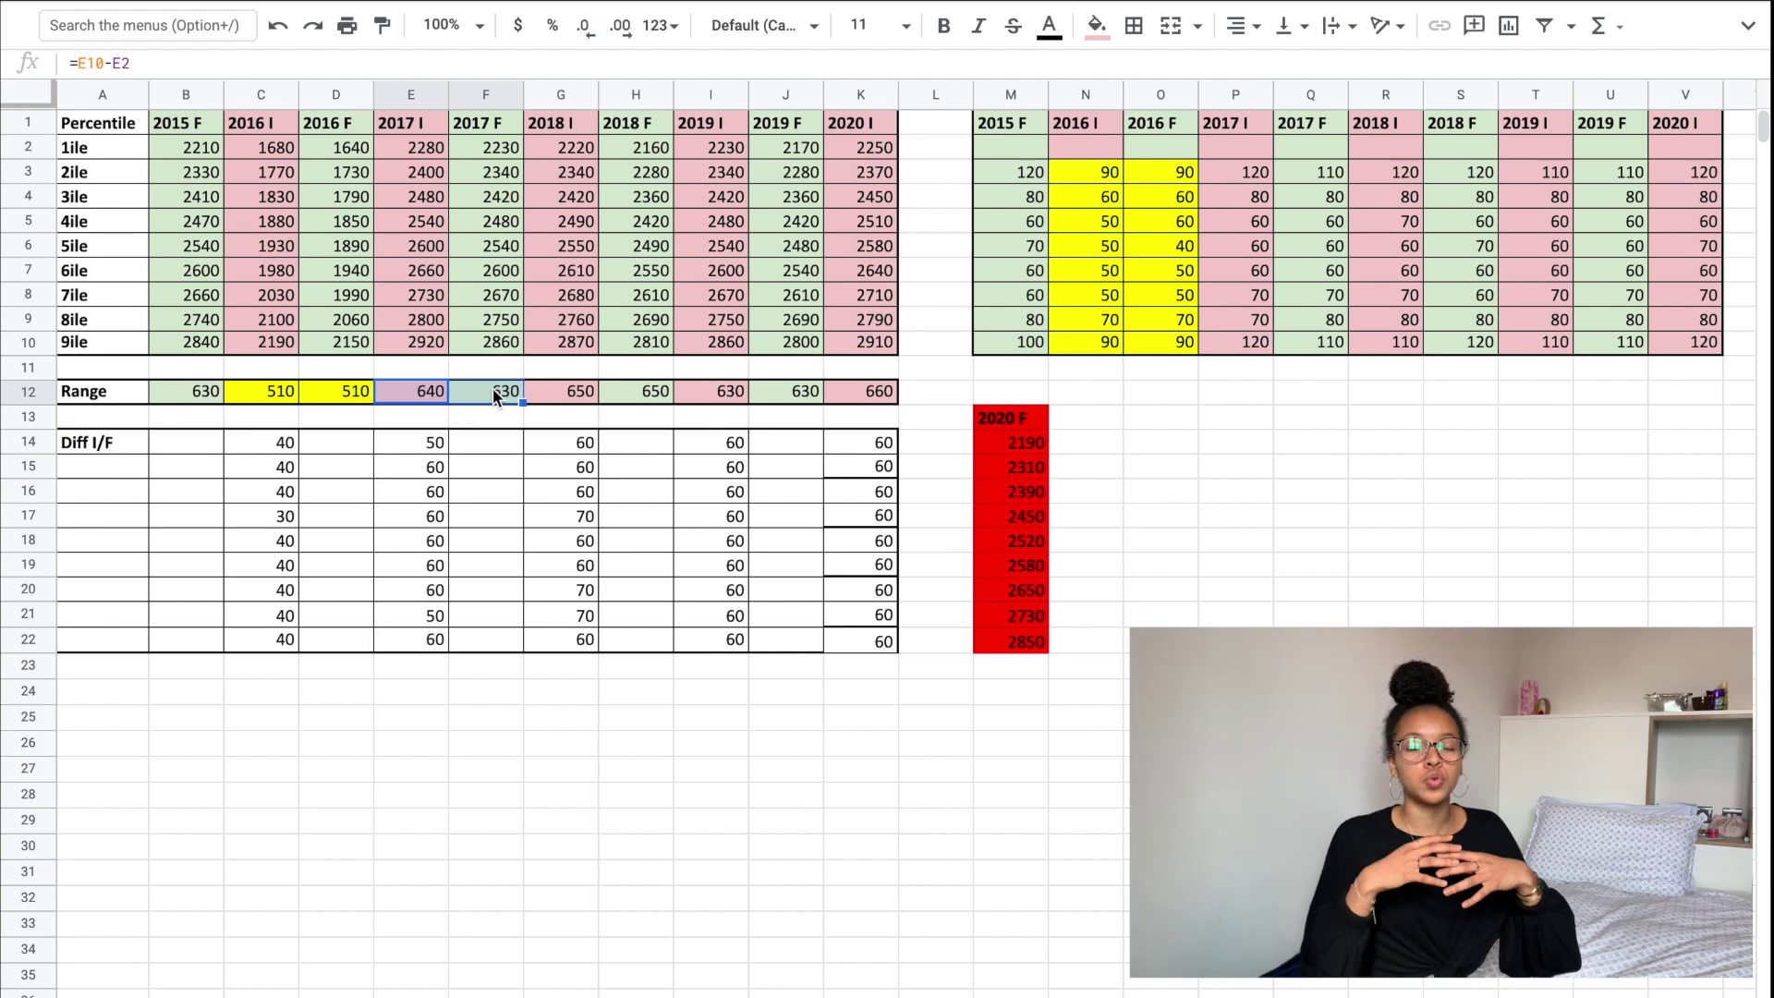
{"action": "left_click", "coordinate": [892, 391]}
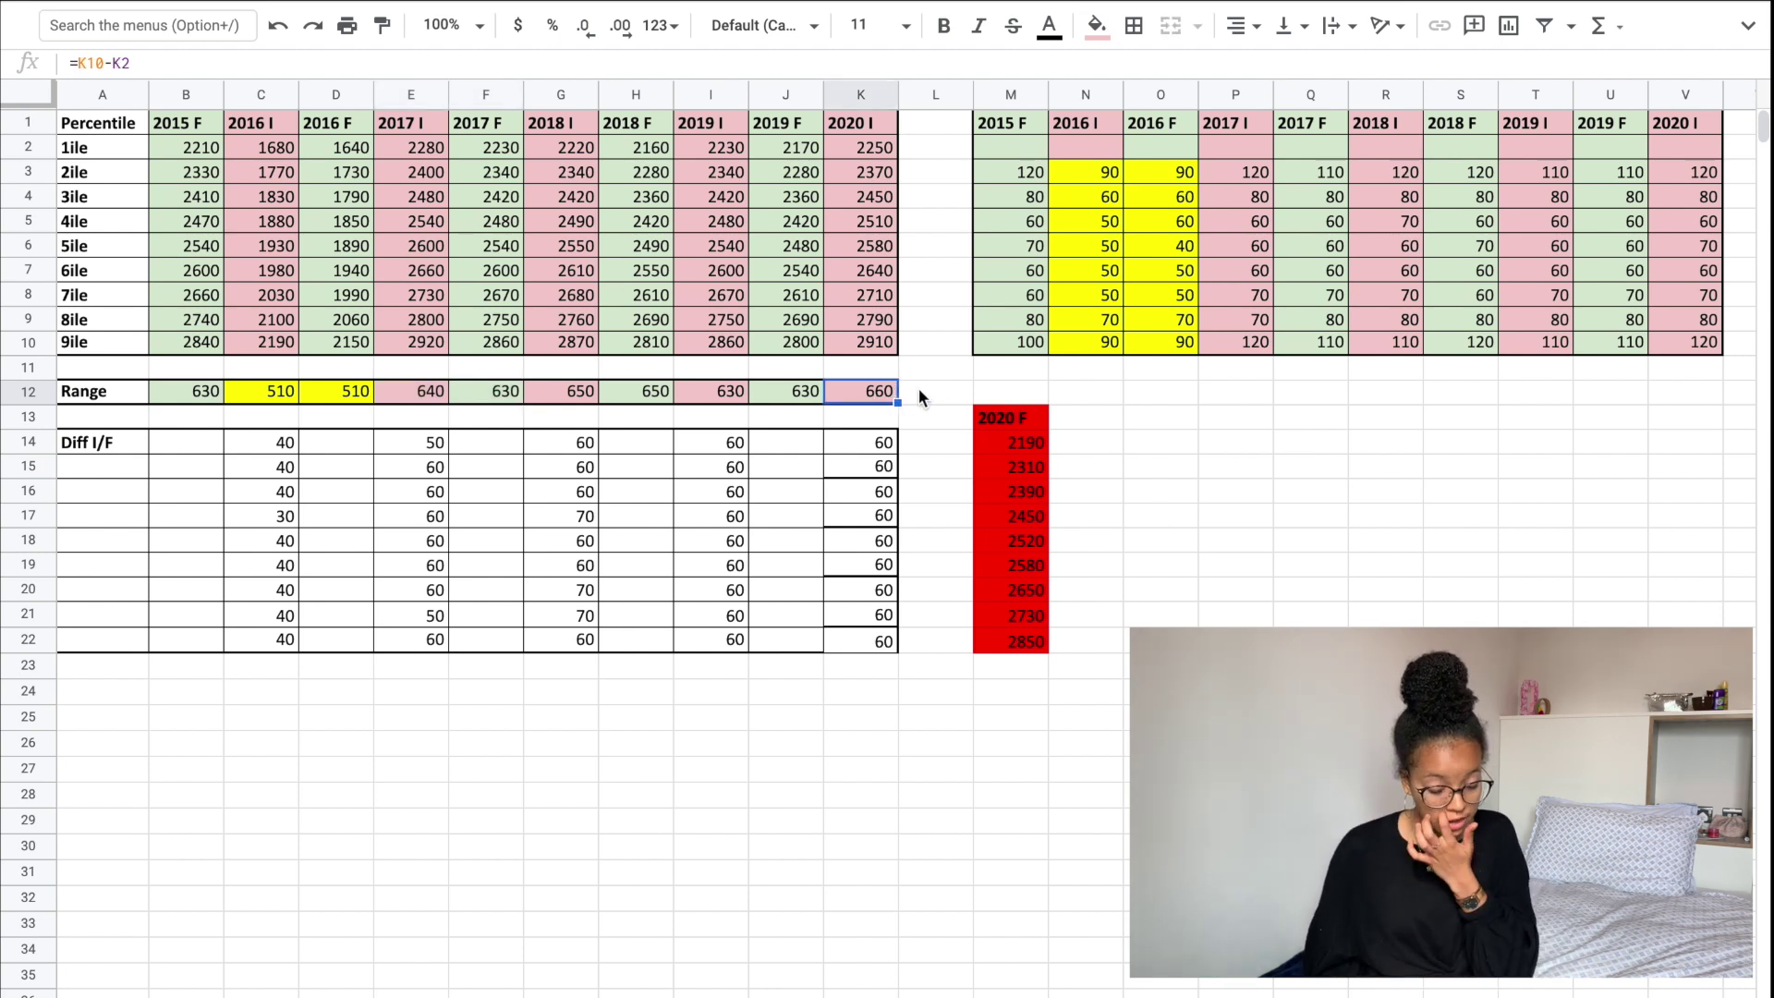
{"action": "left_click", "coordinate": [920, 397]}
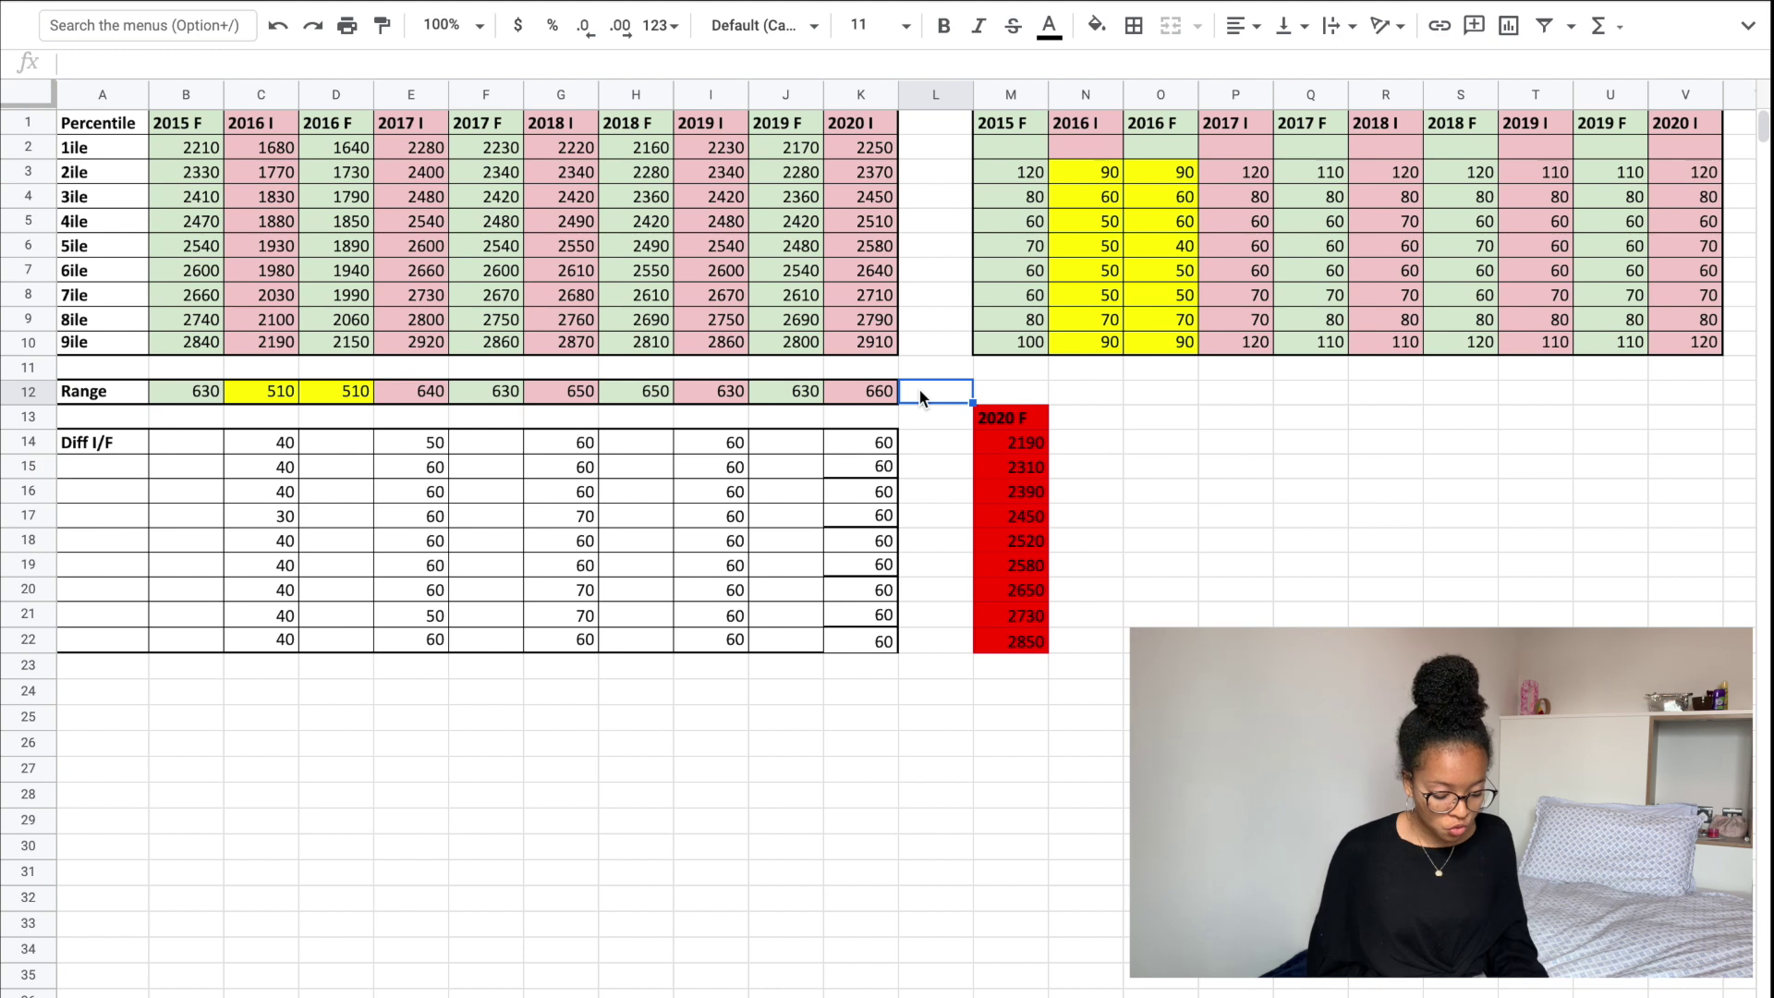
{"action": "type", "text": "660"}
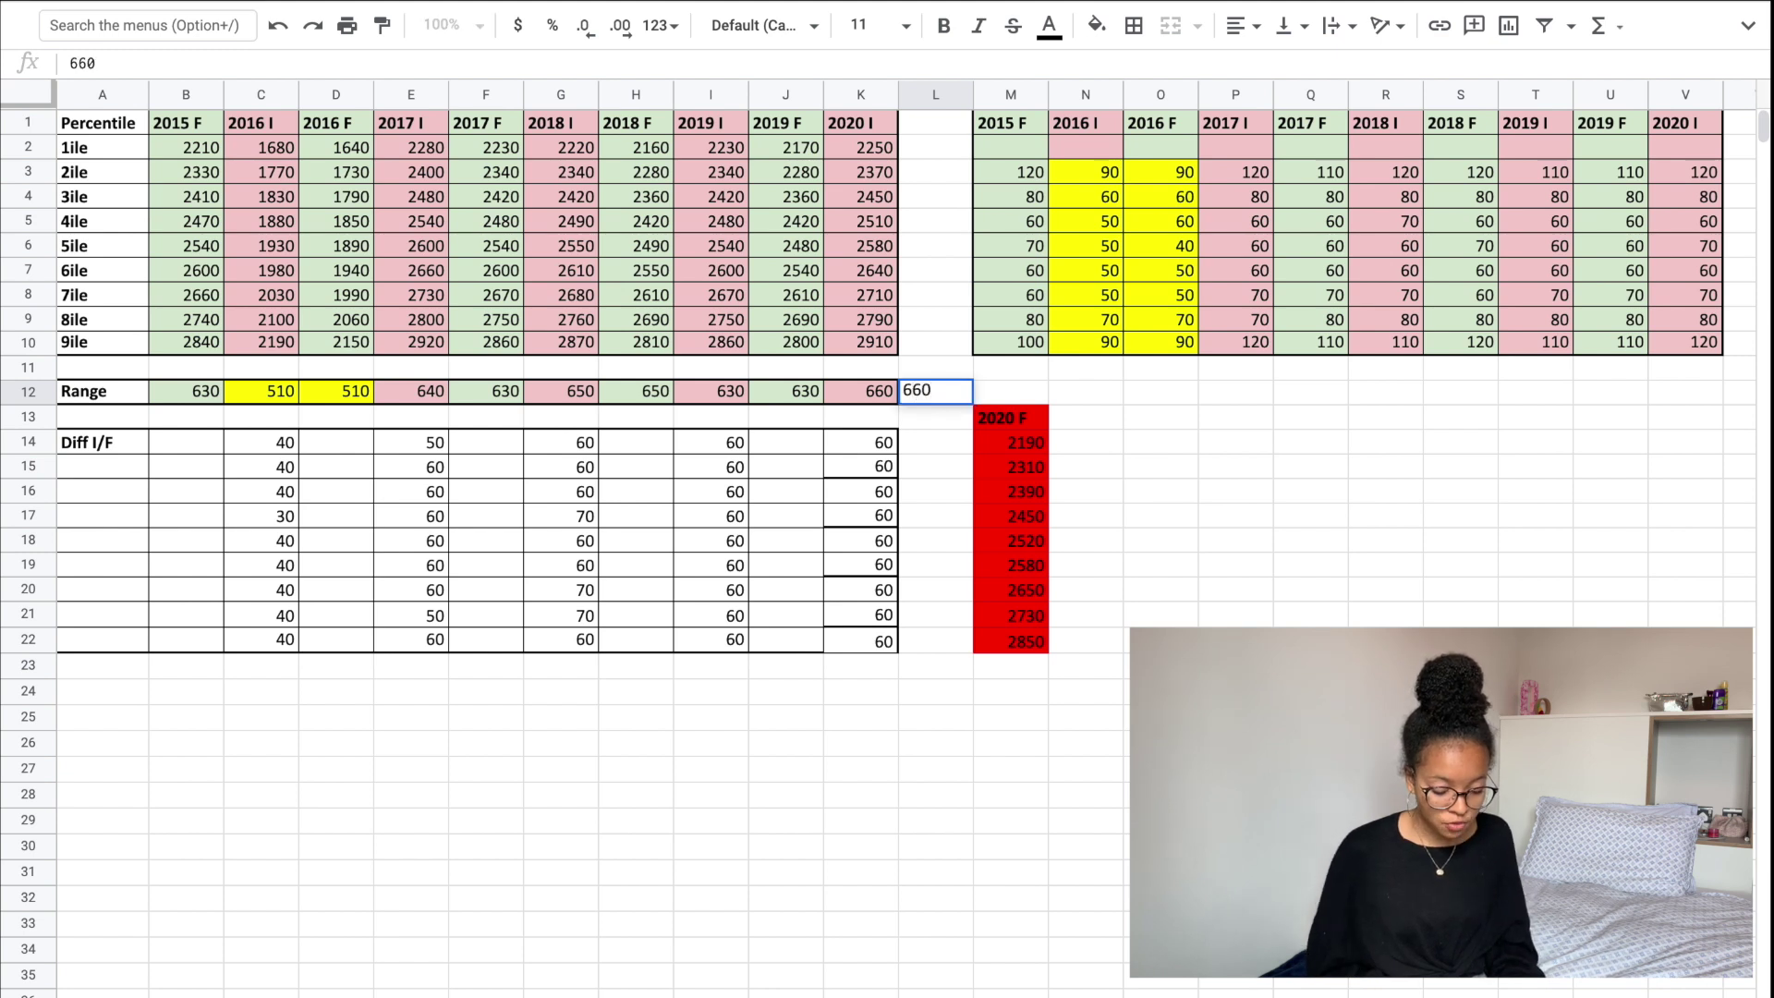
{"action": "key", "text": "BackSpace"}
{"action": "key", "text": "BackSpace"}
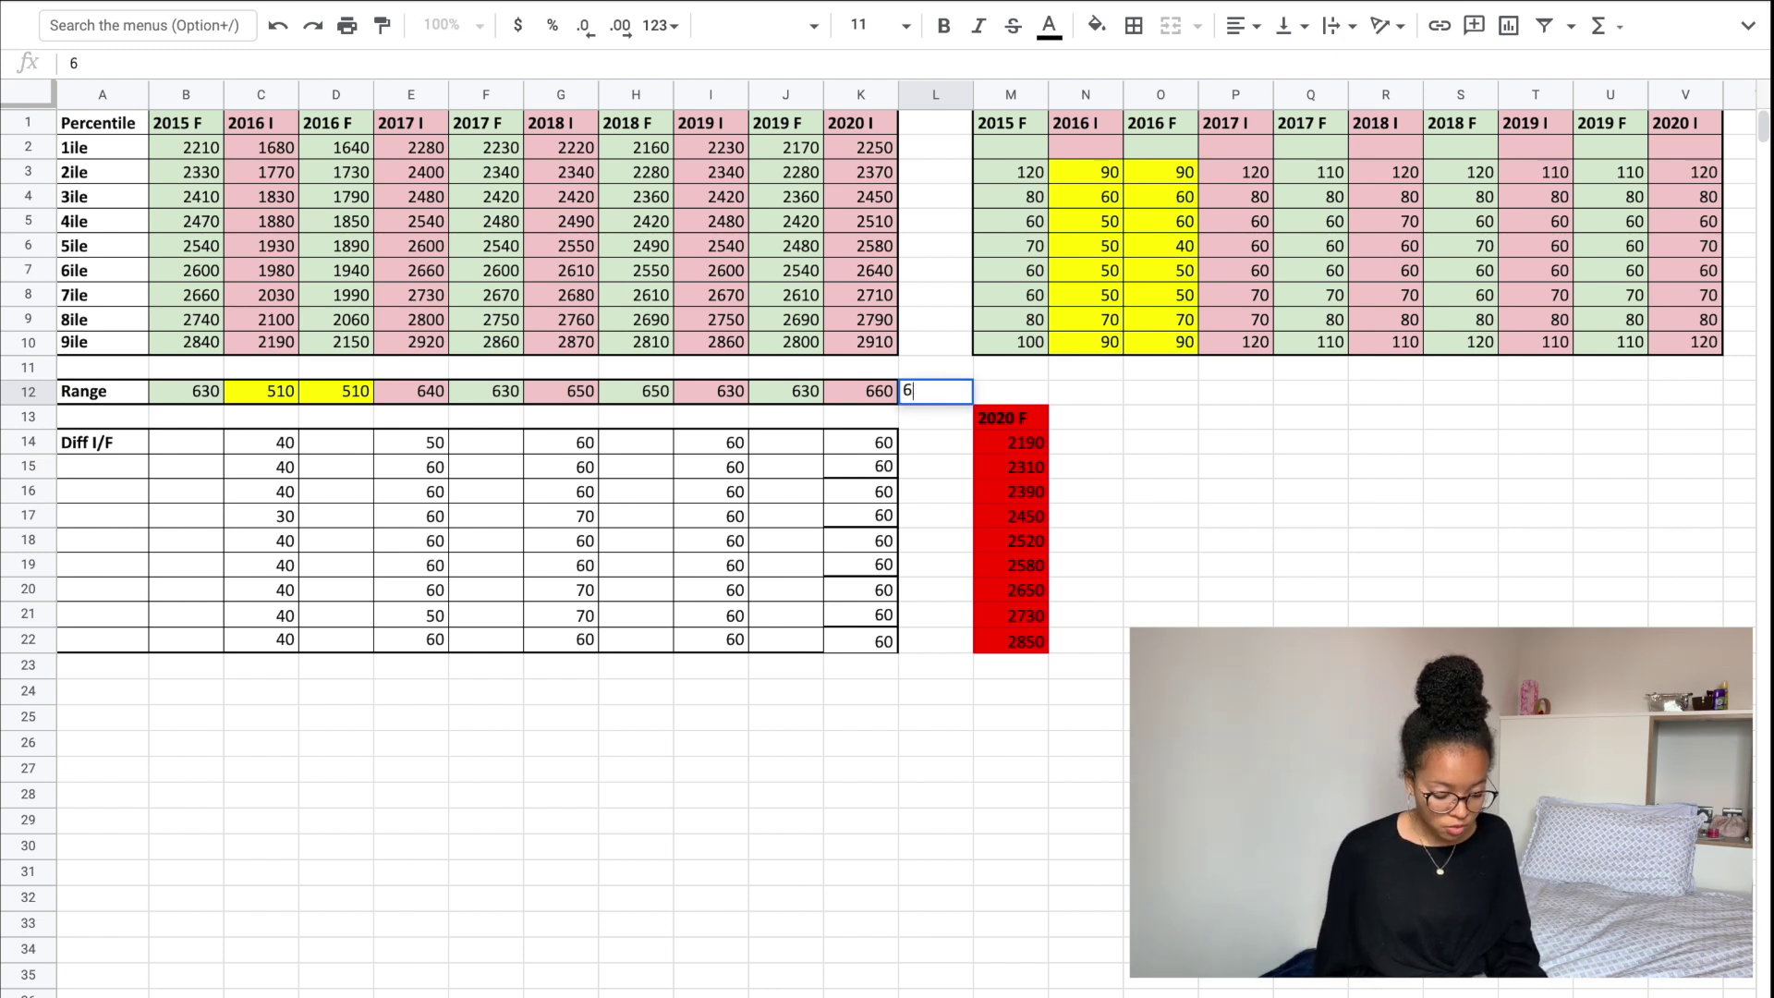
{"action": "type", "text": "50"}
{"action": "key", "text": "BackSpace"}
{"action": "key", "text": "BackSpace"}
{"action": "key", "text": "BackSpace"}
{"action": "type", "text": "40"}
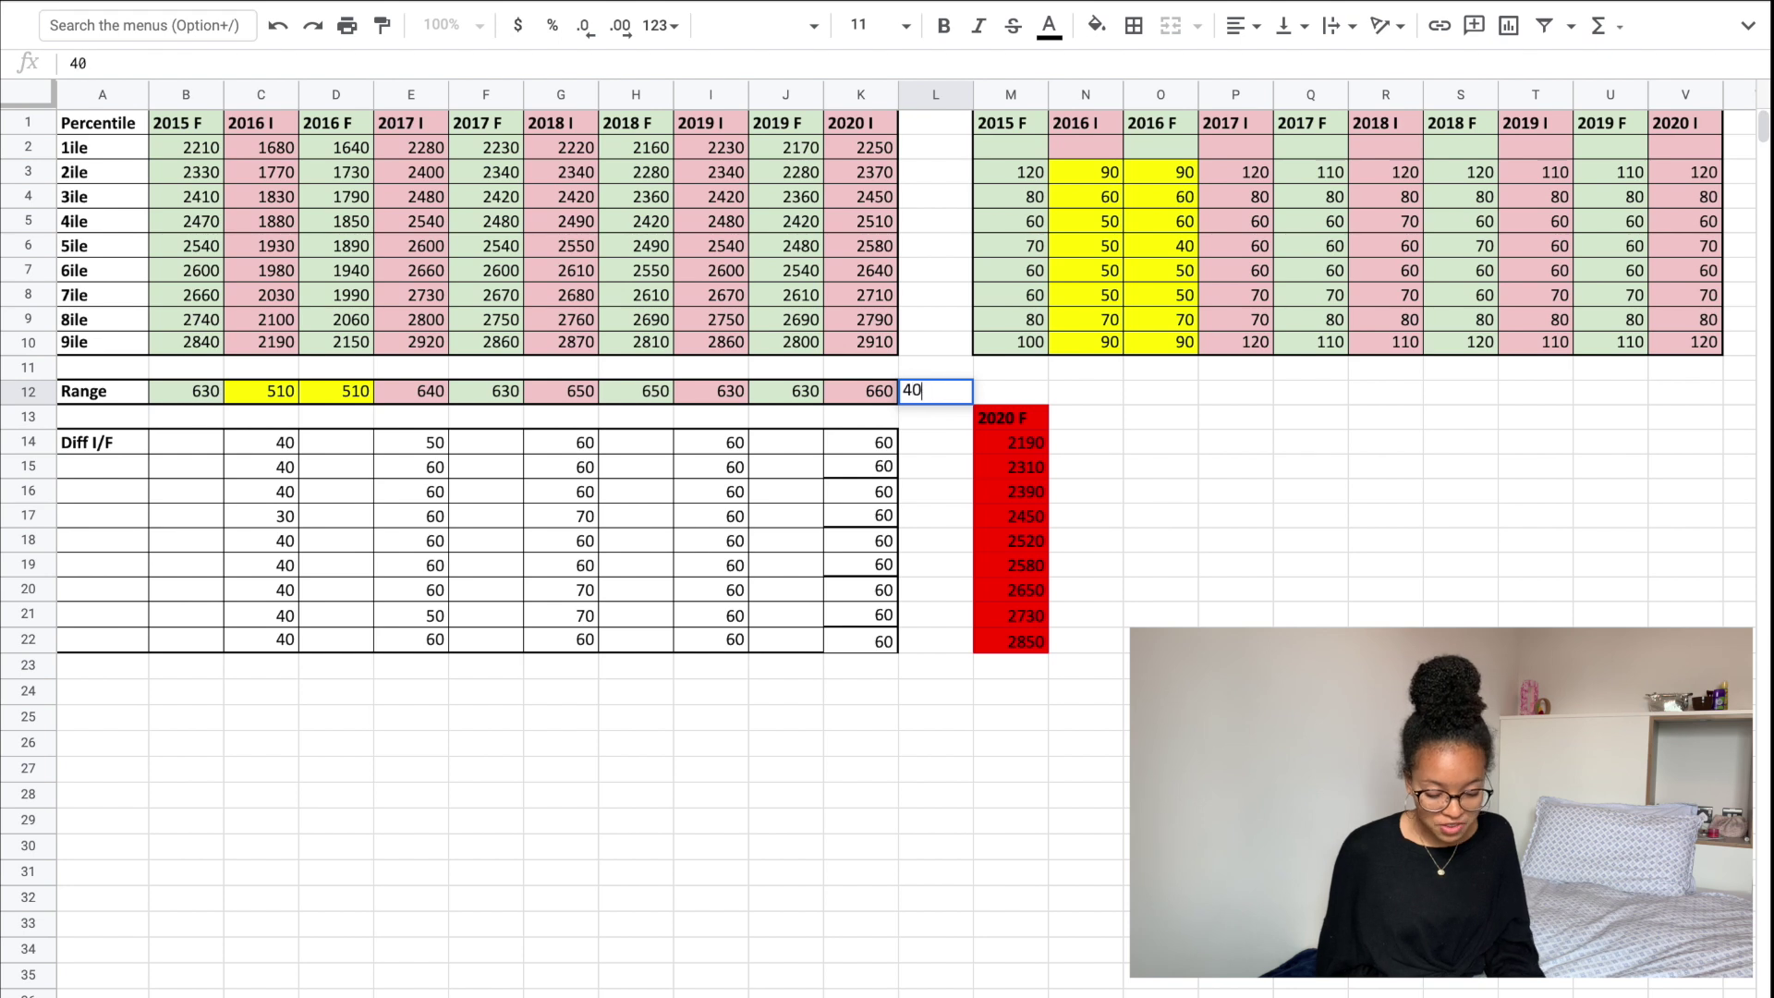
{"action": "key", "text": "BackSpace"}
{"action": "key", "text": "BackSpace"}
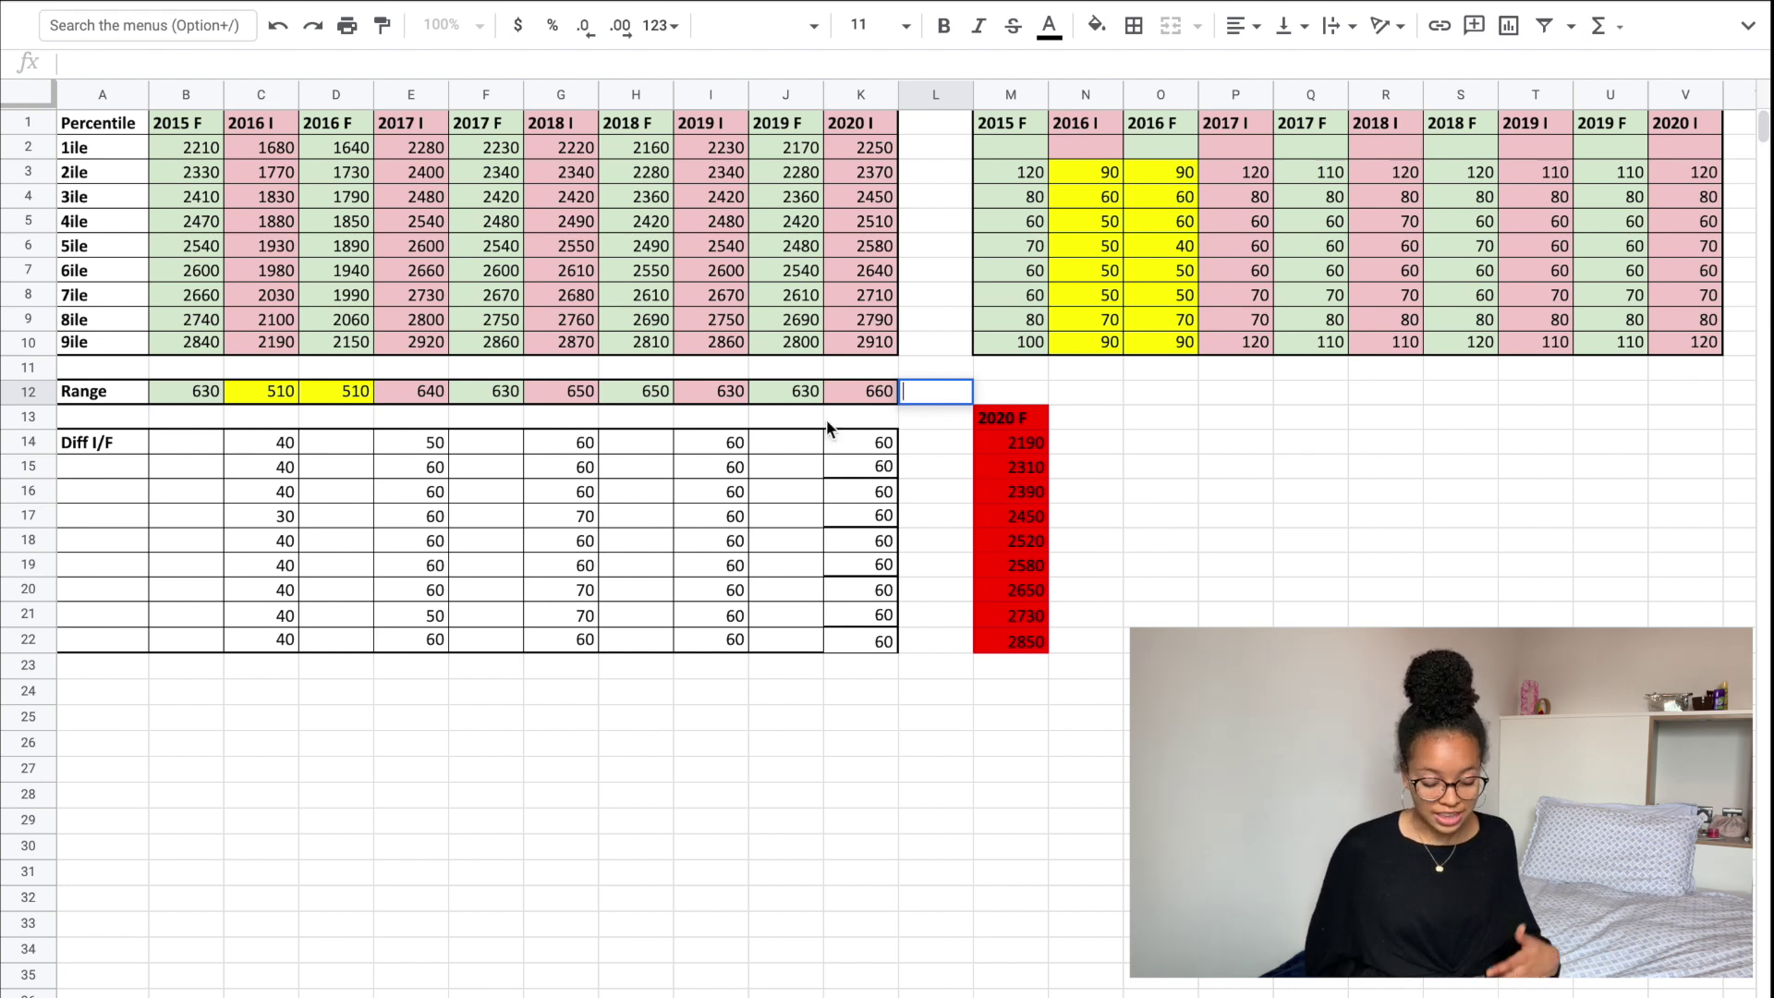
{"action": "left_click", "coordinate": [626, 369]}
Step: Review the 2017 to 2020 scores and ranges in E2:K12, the Diff I/F block and the 2016 I 1ile score
{"action": "mouse_move", "coordinate": [403, 153]}
{"action": "left_mouse_down"}
{"action": "mouse_move", "coordinate": [794, 395]}
{"action": "mouse_move", "coordinate": [873, 404]}
{"action": "left_mouse_up"}
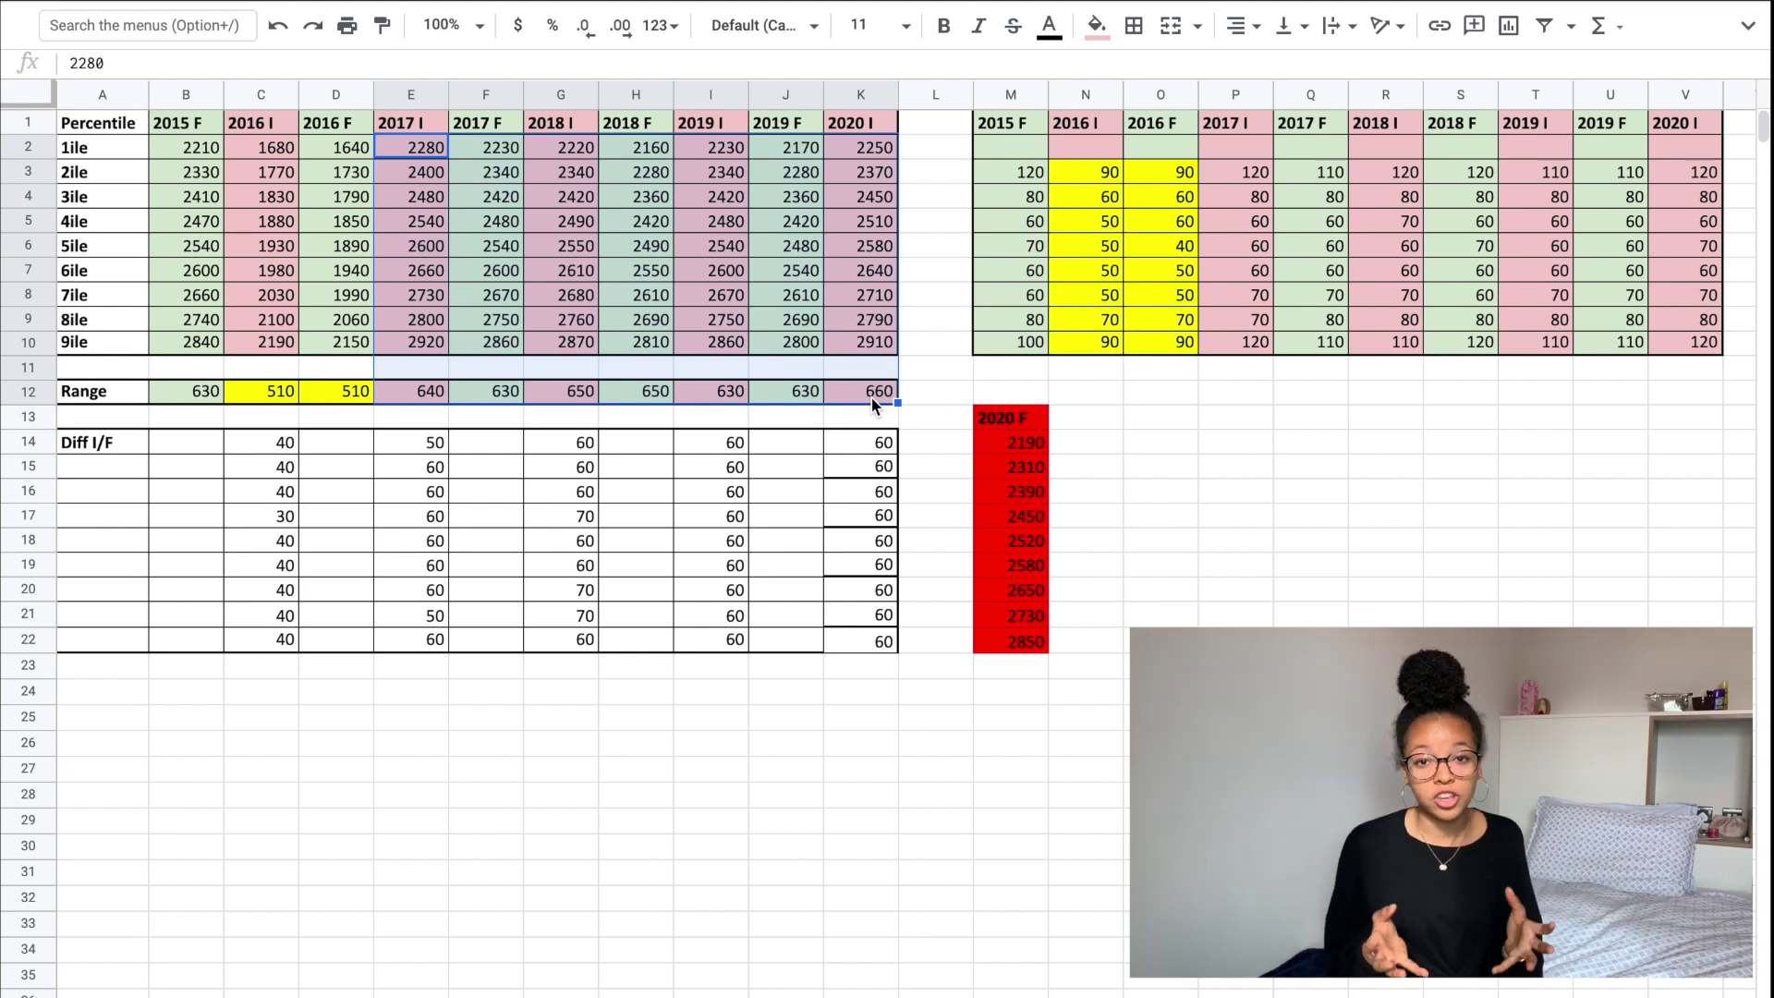
{"action": "left_click_drag", "start_coordinate": [97, 442], "coordinate": [859, 653]}
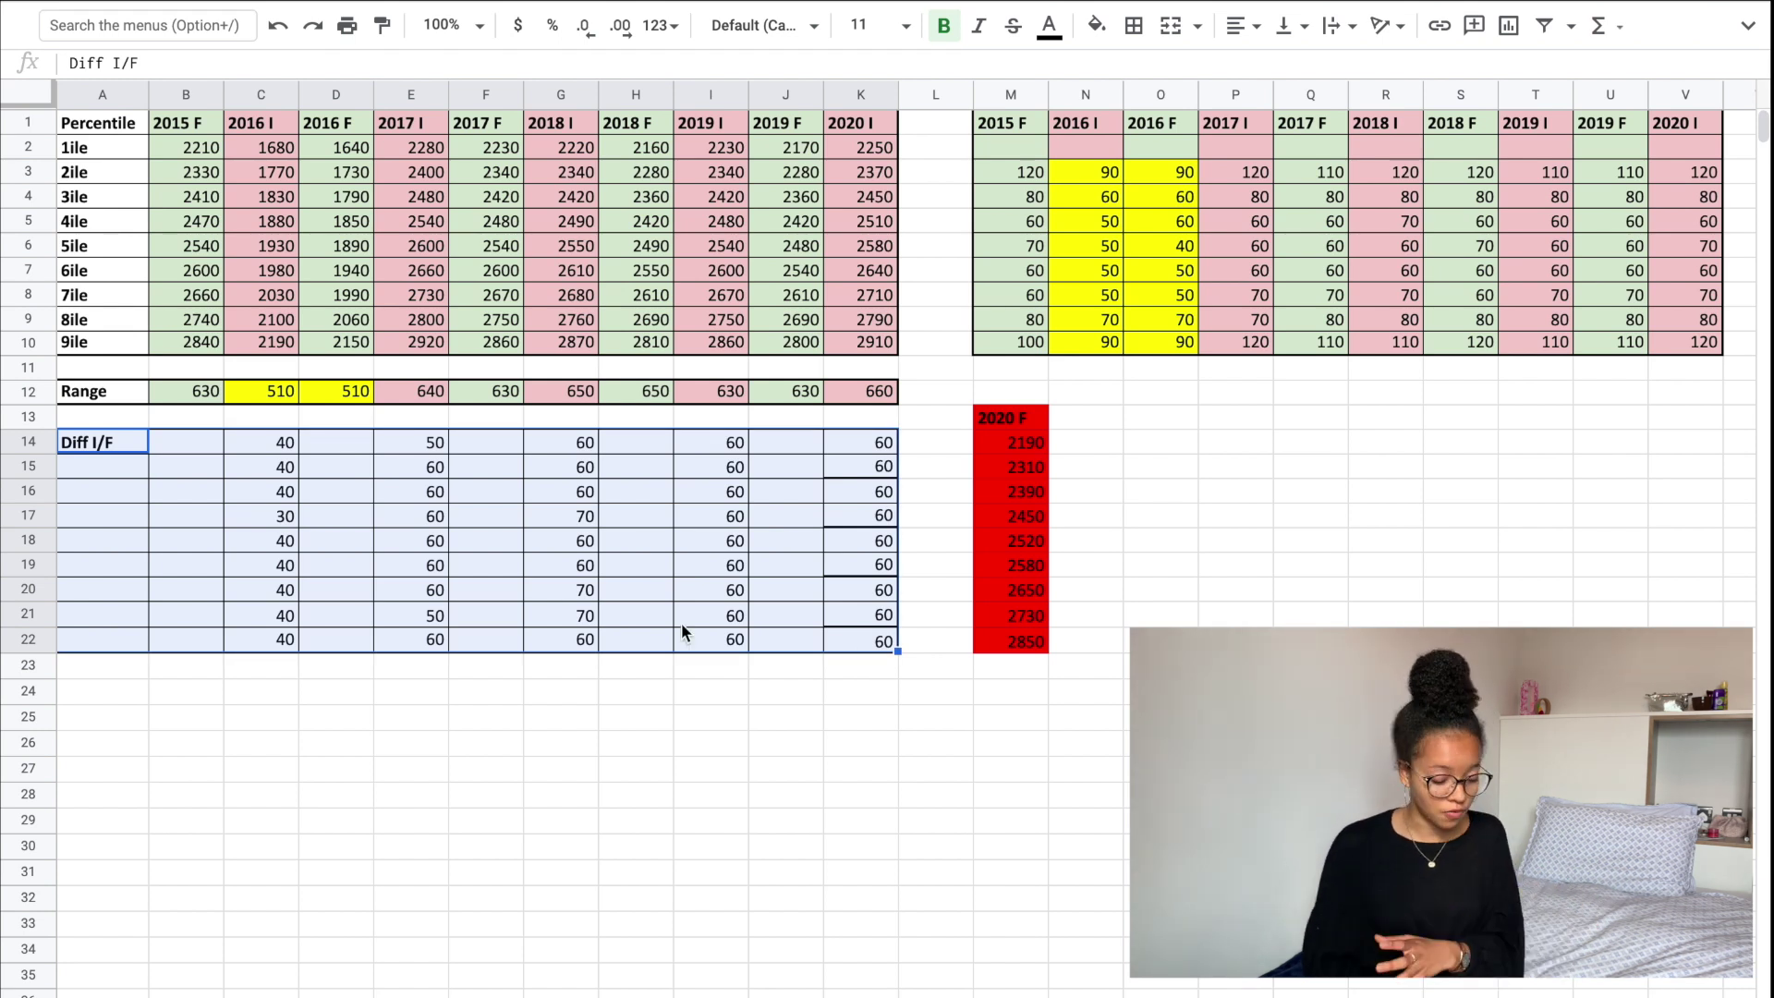
{"action": "left_click_drag", "start_coordinate": [268, 441], "coordinate": [812, 637]}
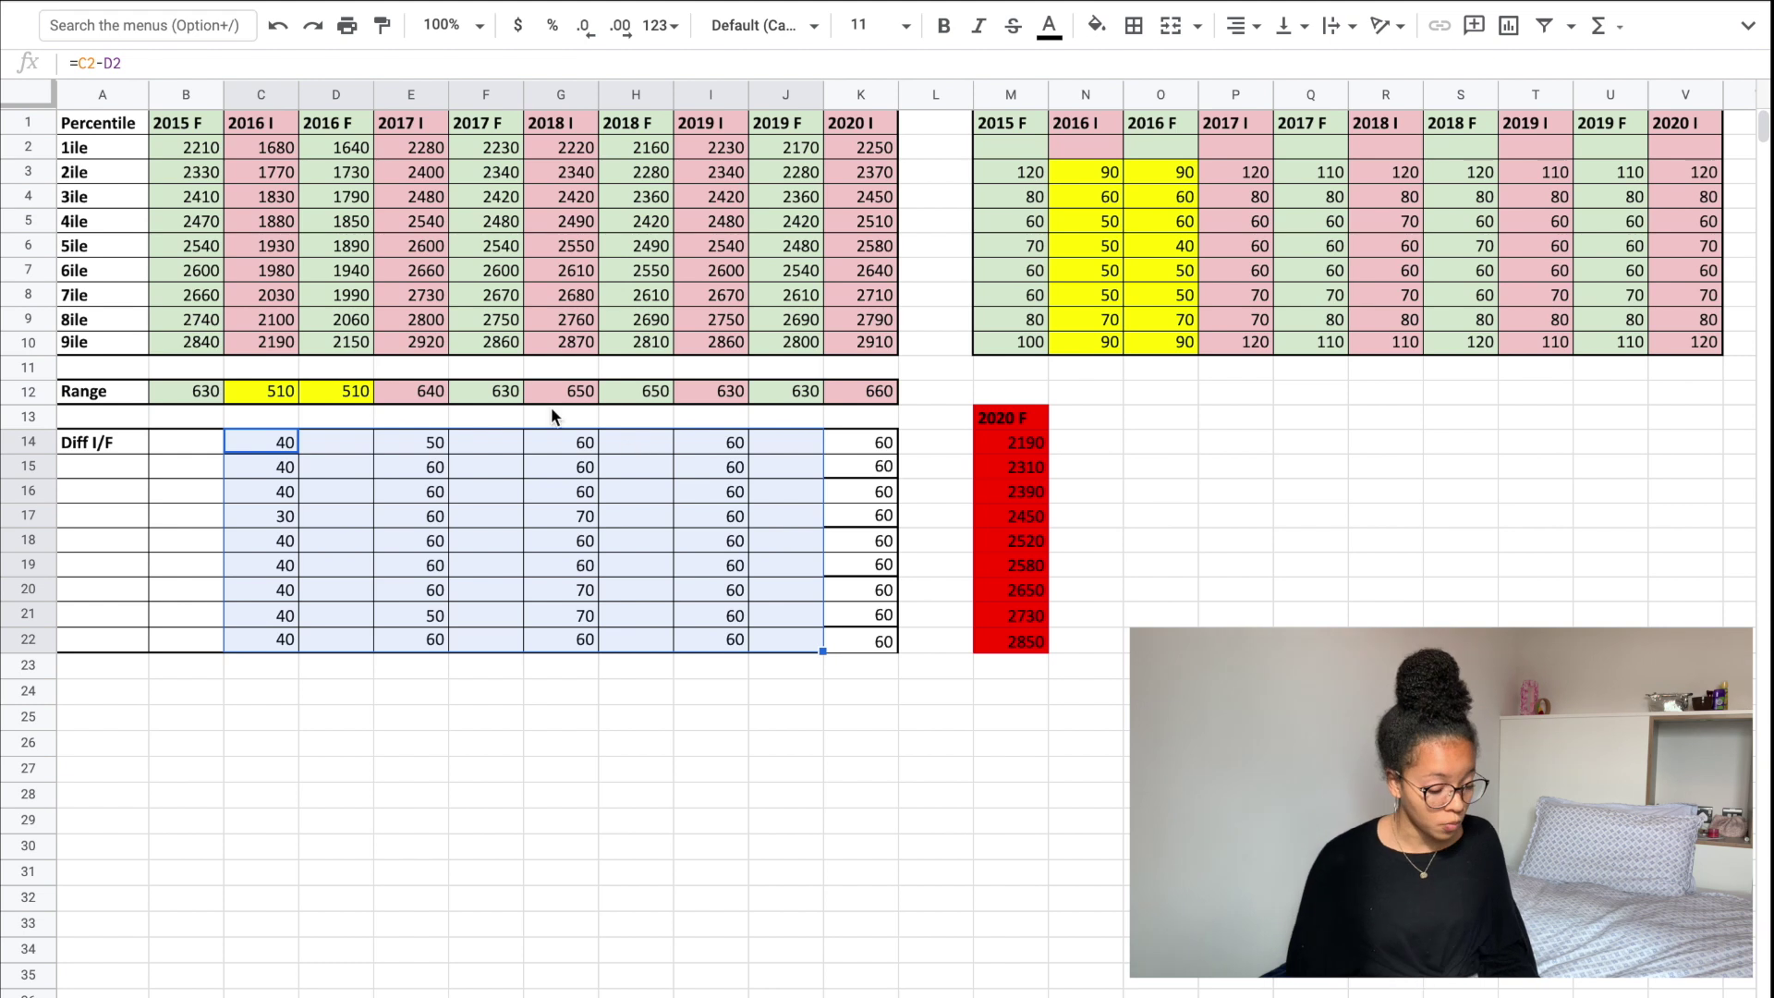
{"action": "left_click", "coordinate": [279, 168]}
{"action": "left_click", "coordinate": [269, 146]}
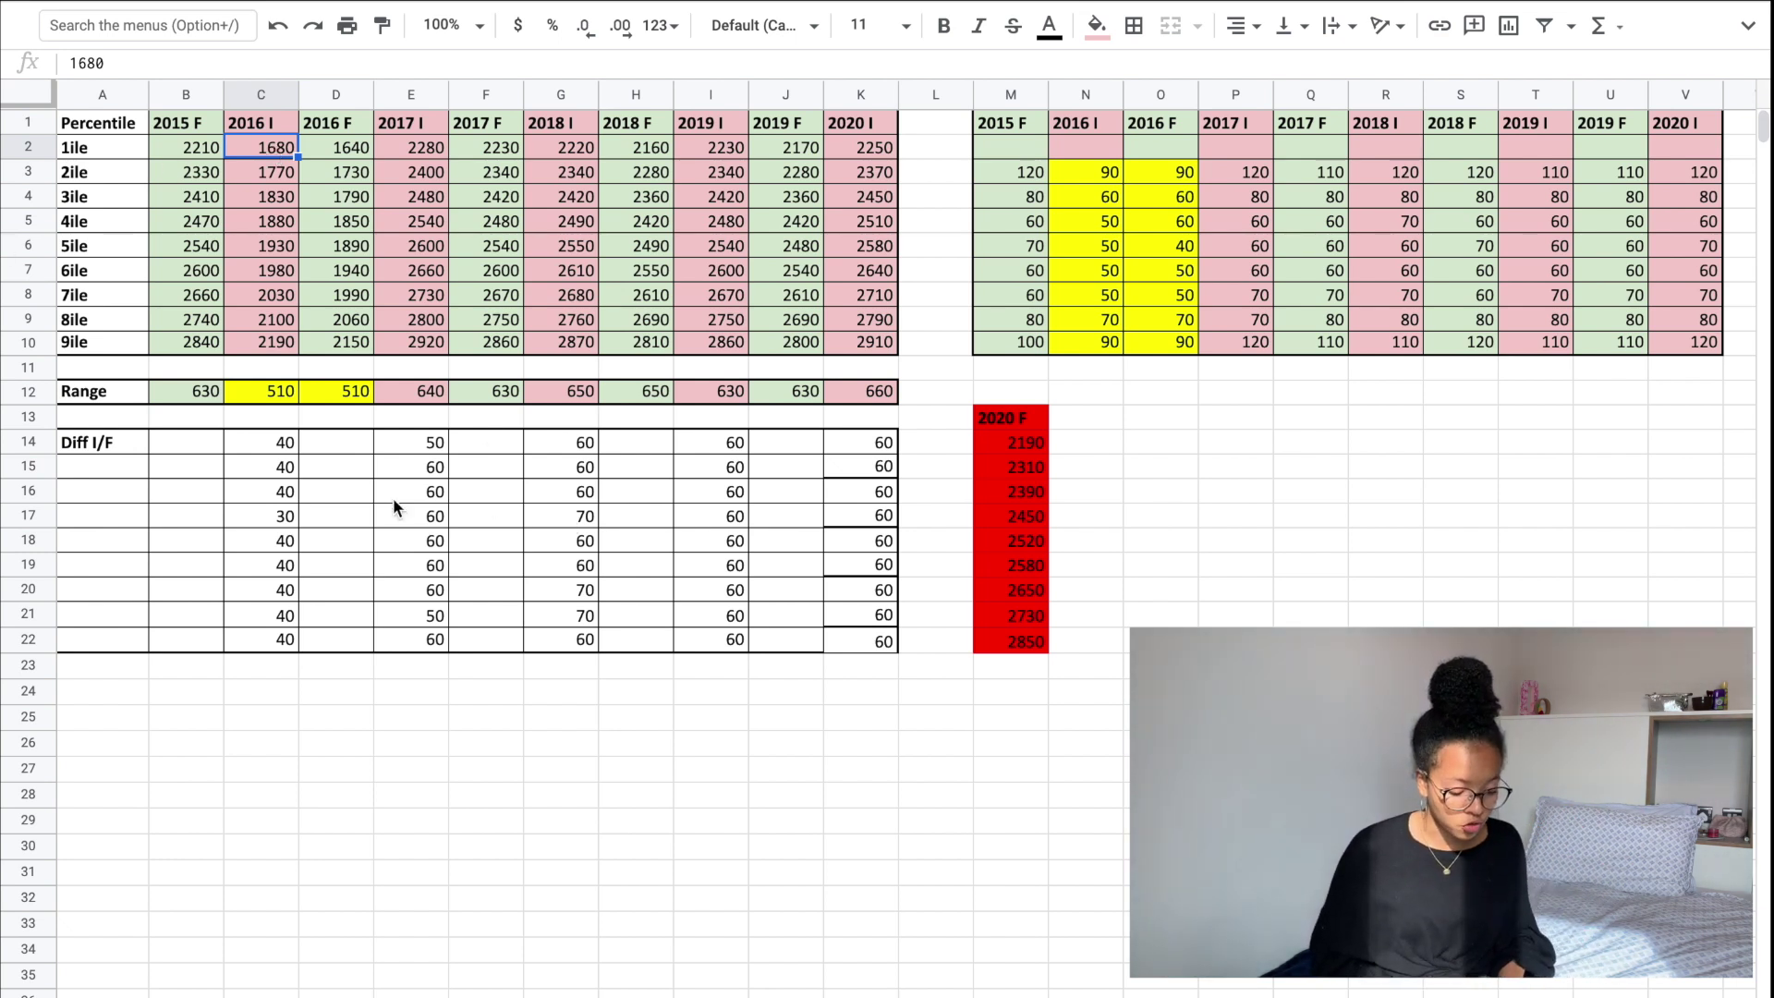
Step: Fill the 2016 I/F differences in C14:C22 with yellow
{"action": "left_click_drag", "start_coordinate": [277, 442], "coordinate": [295, 641]}
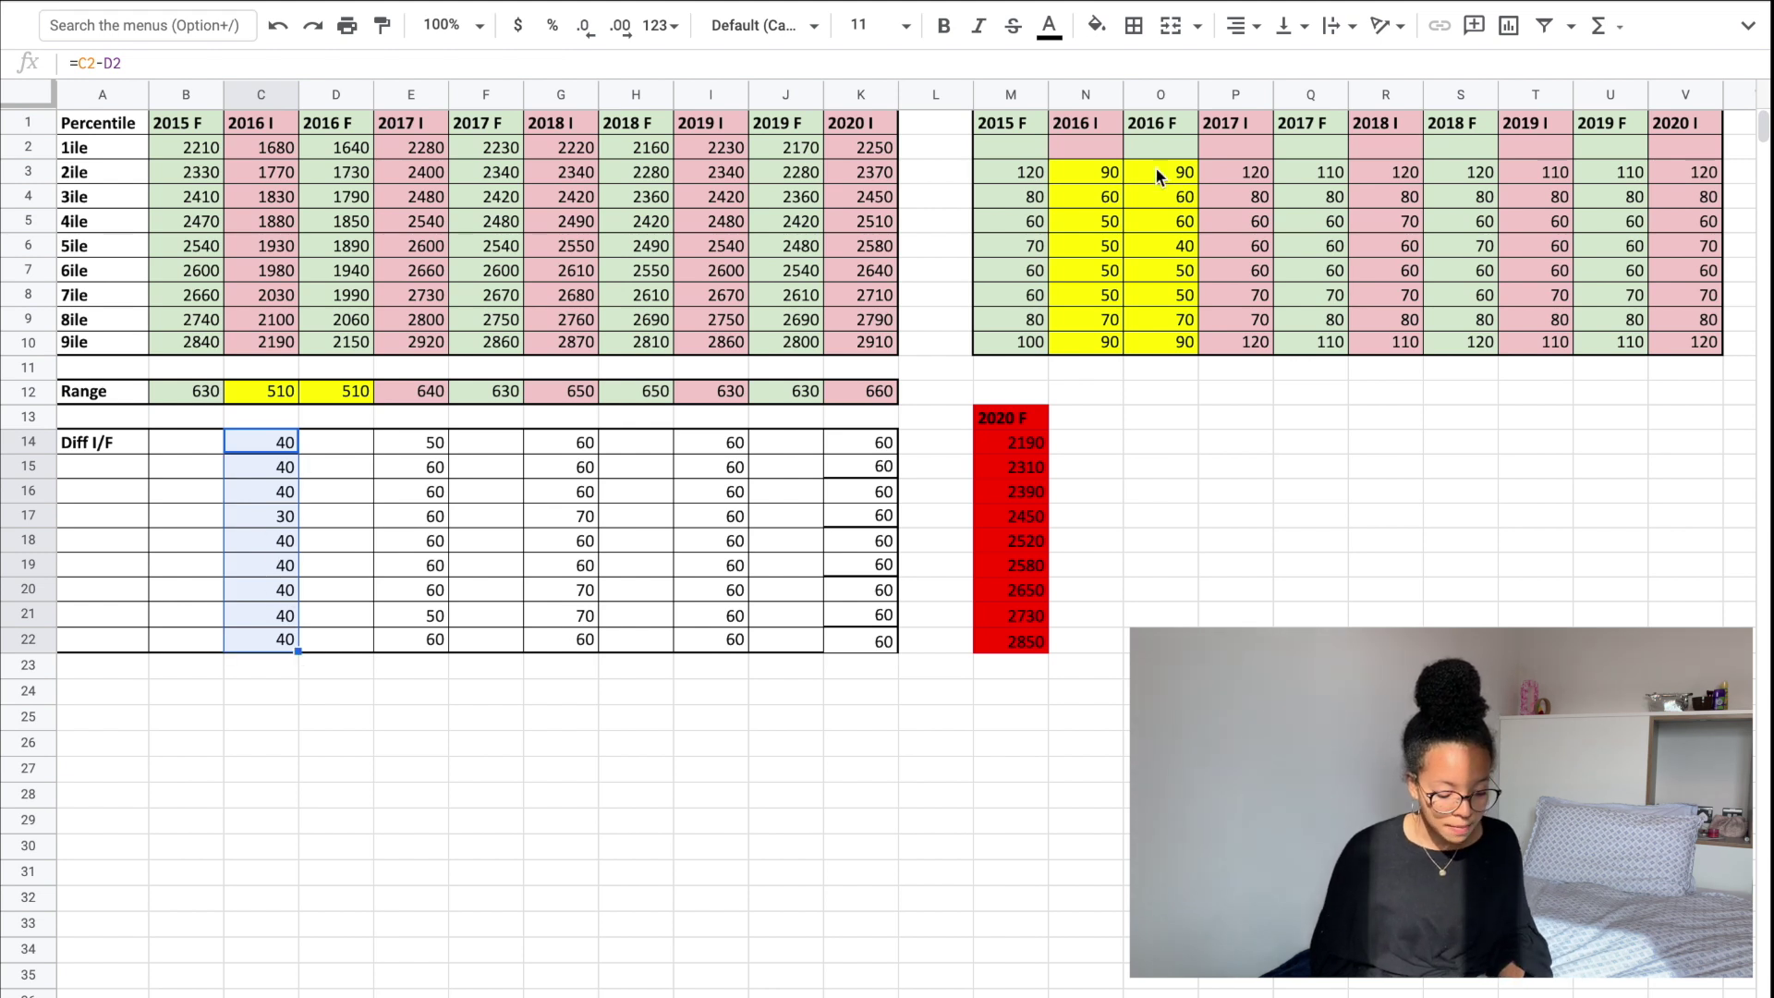
{"action": "left_click", "coordinate": [1096, 25]}
{"action": "left_click", "coordinate": [1187, 139]}
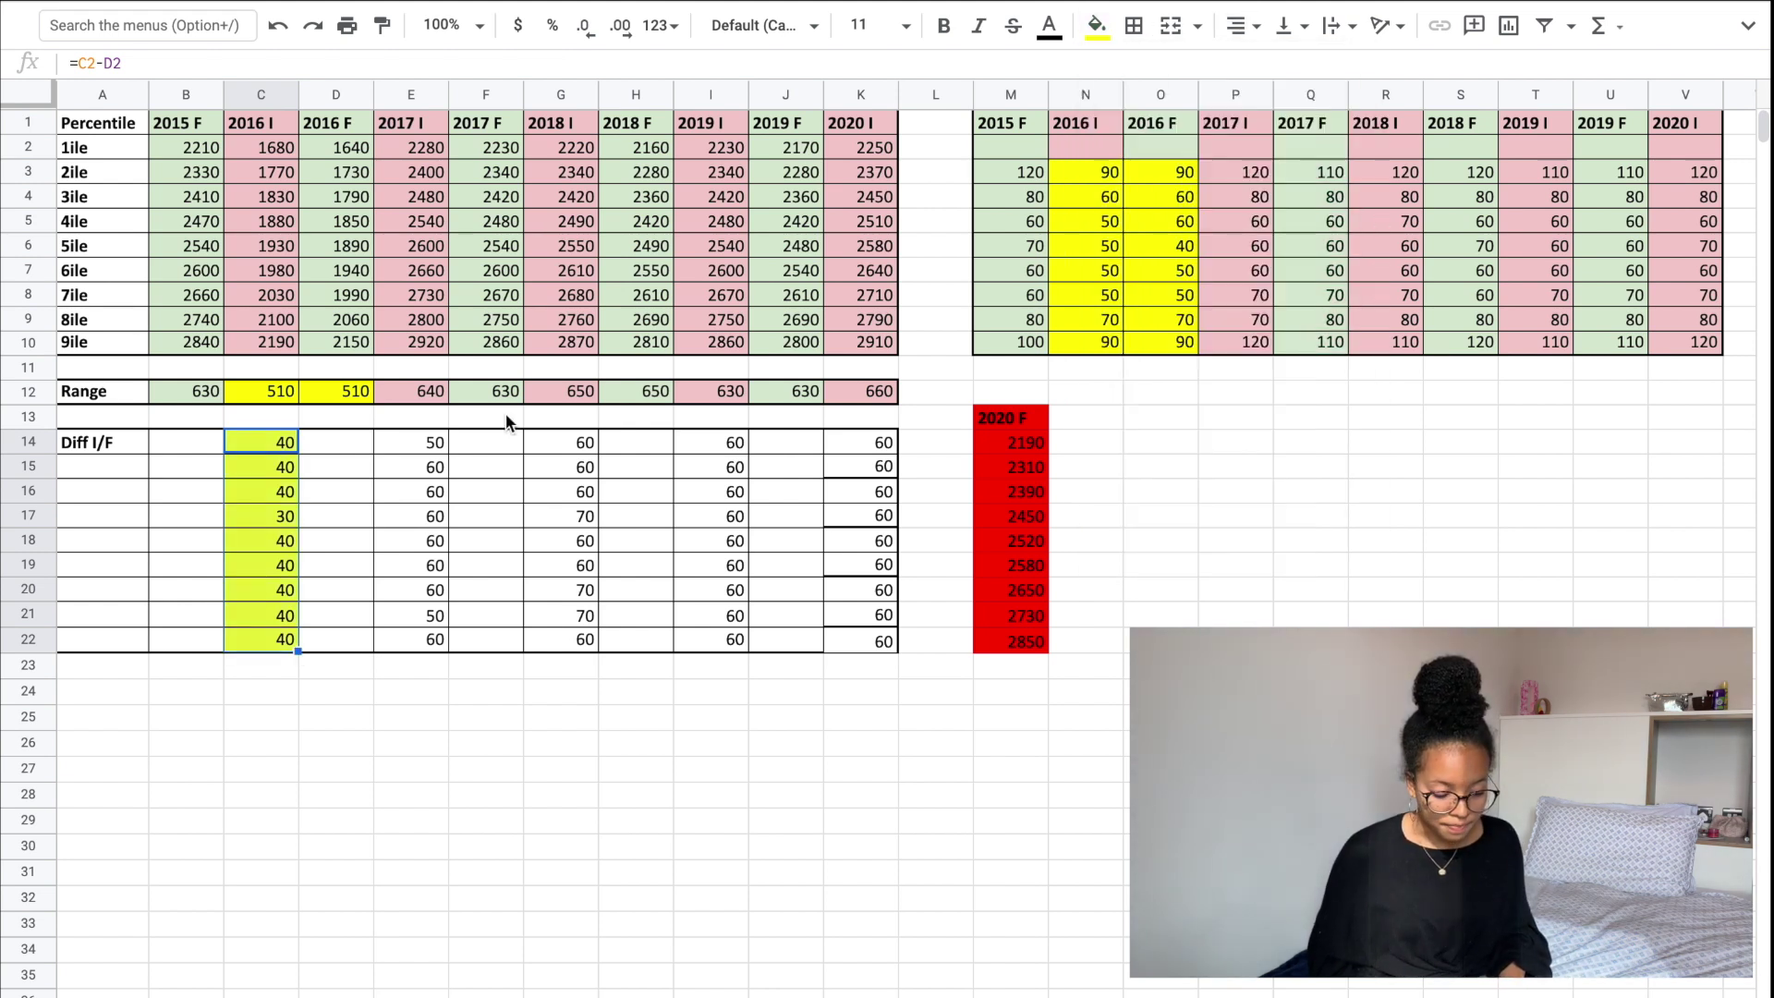
Step: Examine the 2016 scores in C2:D10 and compare the I/F differences for 2017, 2018 and 2019 in E14:I22
{"action": "left_click_drag", "start_coordinate": [268, 146], "coordinate": [351, 343]}
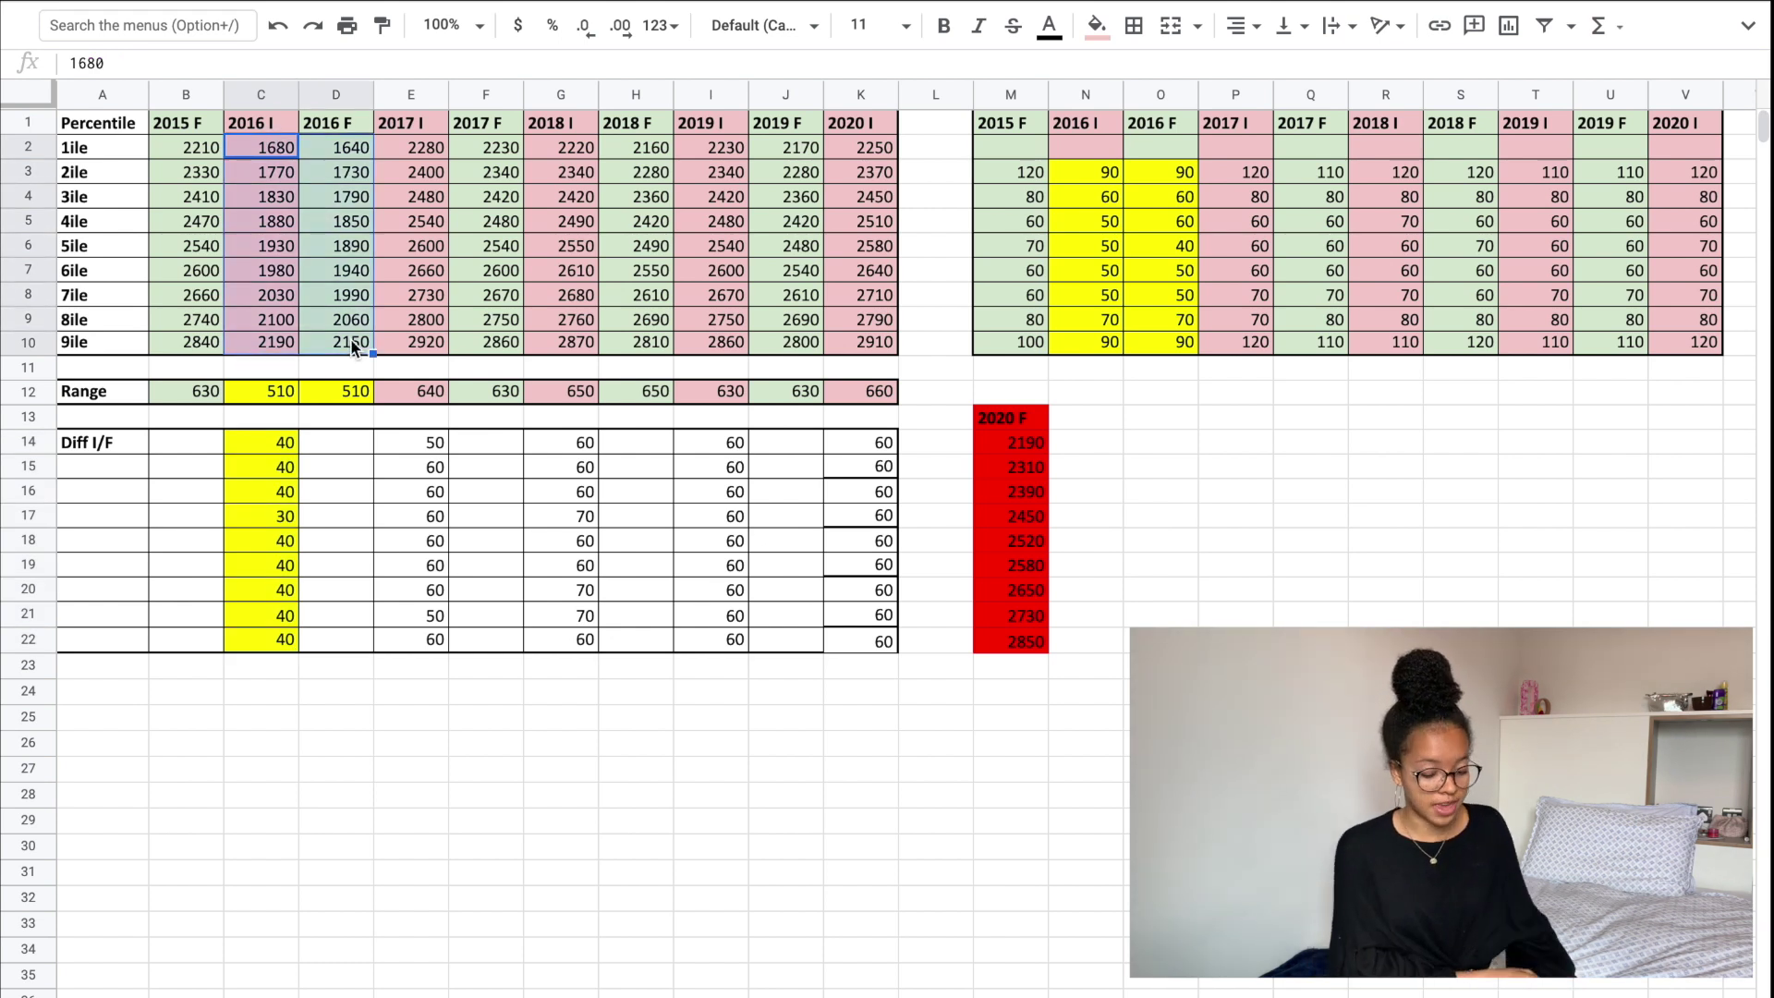
{"action": "left_click_drag", "start_coordinate": [420, 446], "coordinate": [723, 647]}
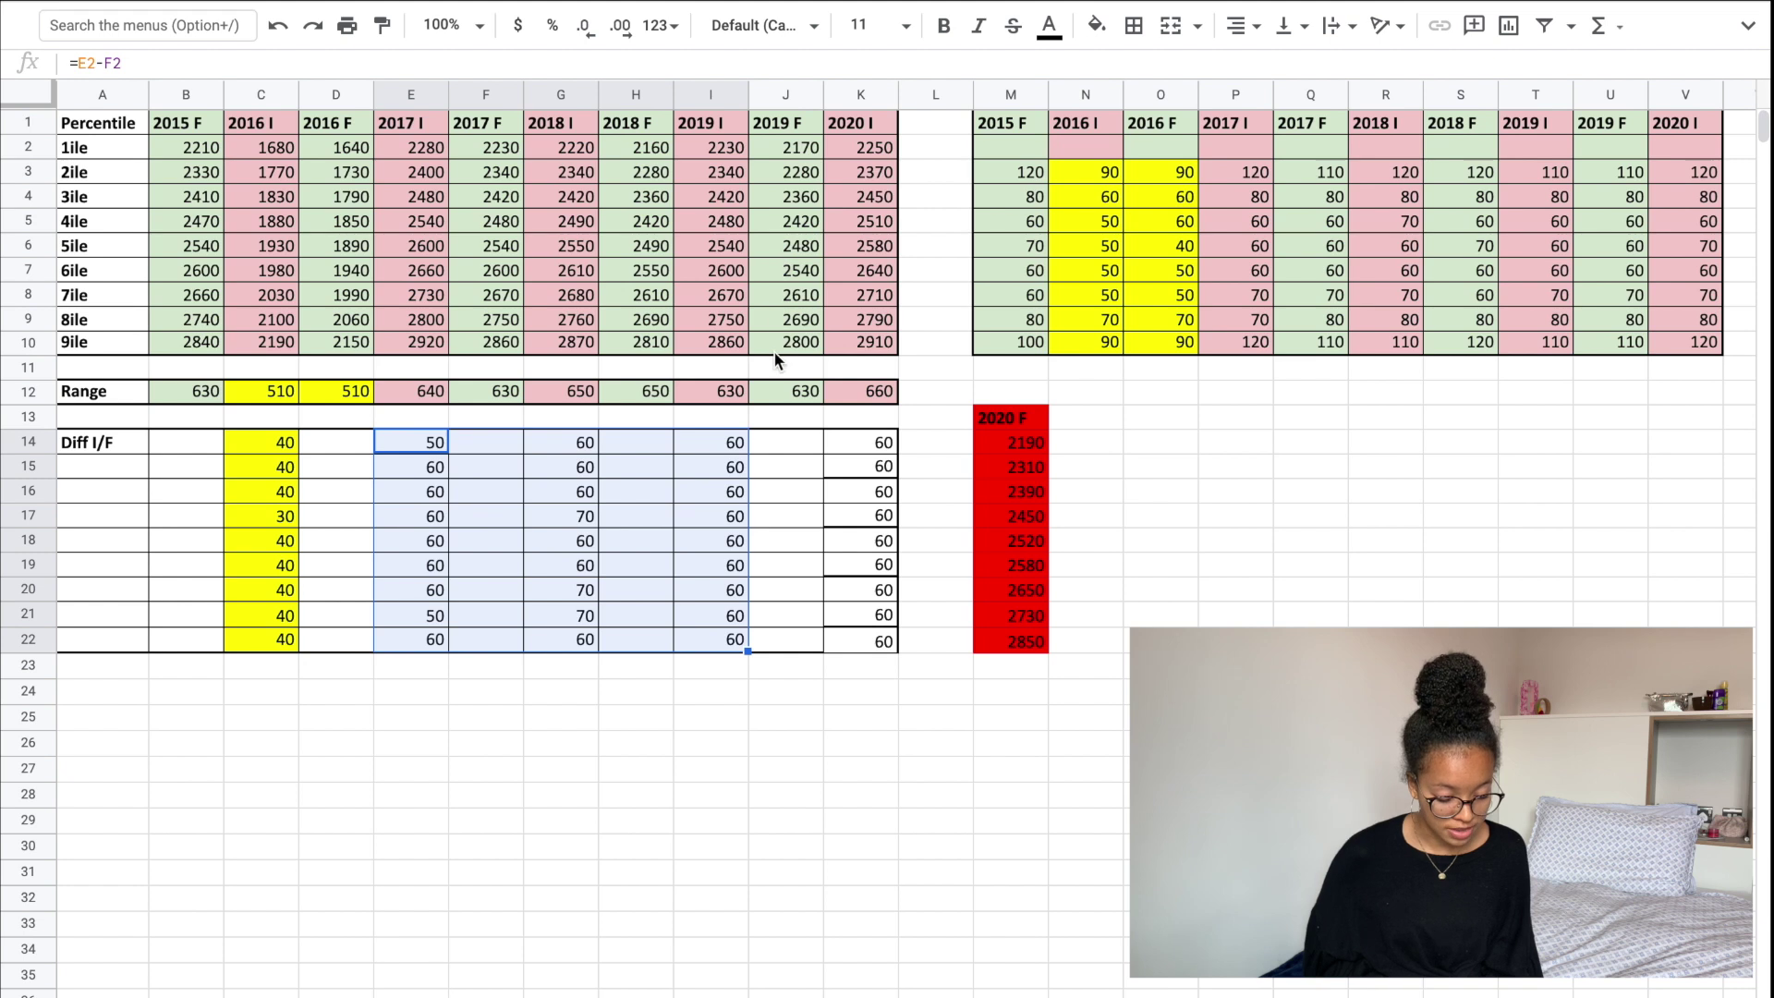
{"action": "left_click", "coordinate": [432, 497]}
{"action": "left_click", "coordinate": [427, 442]}
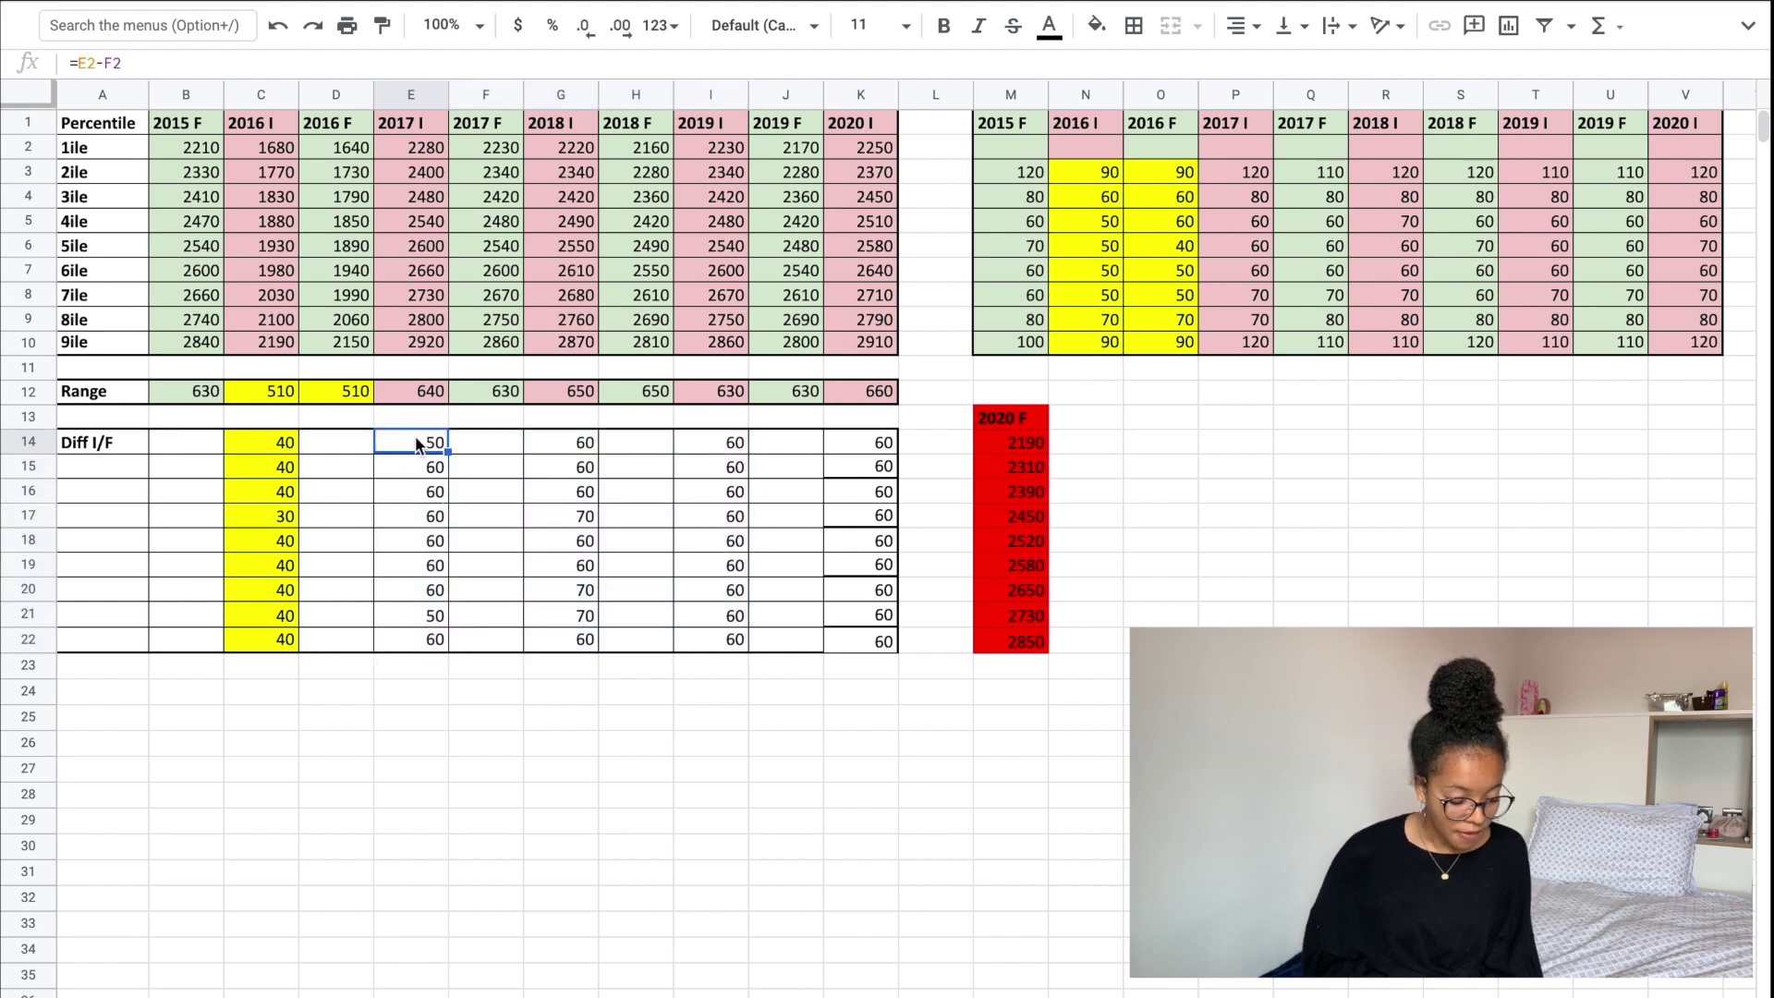
{"action": "left_click_drag", "start_coordinate": [422, 453], "coordinate": [416, 645]}
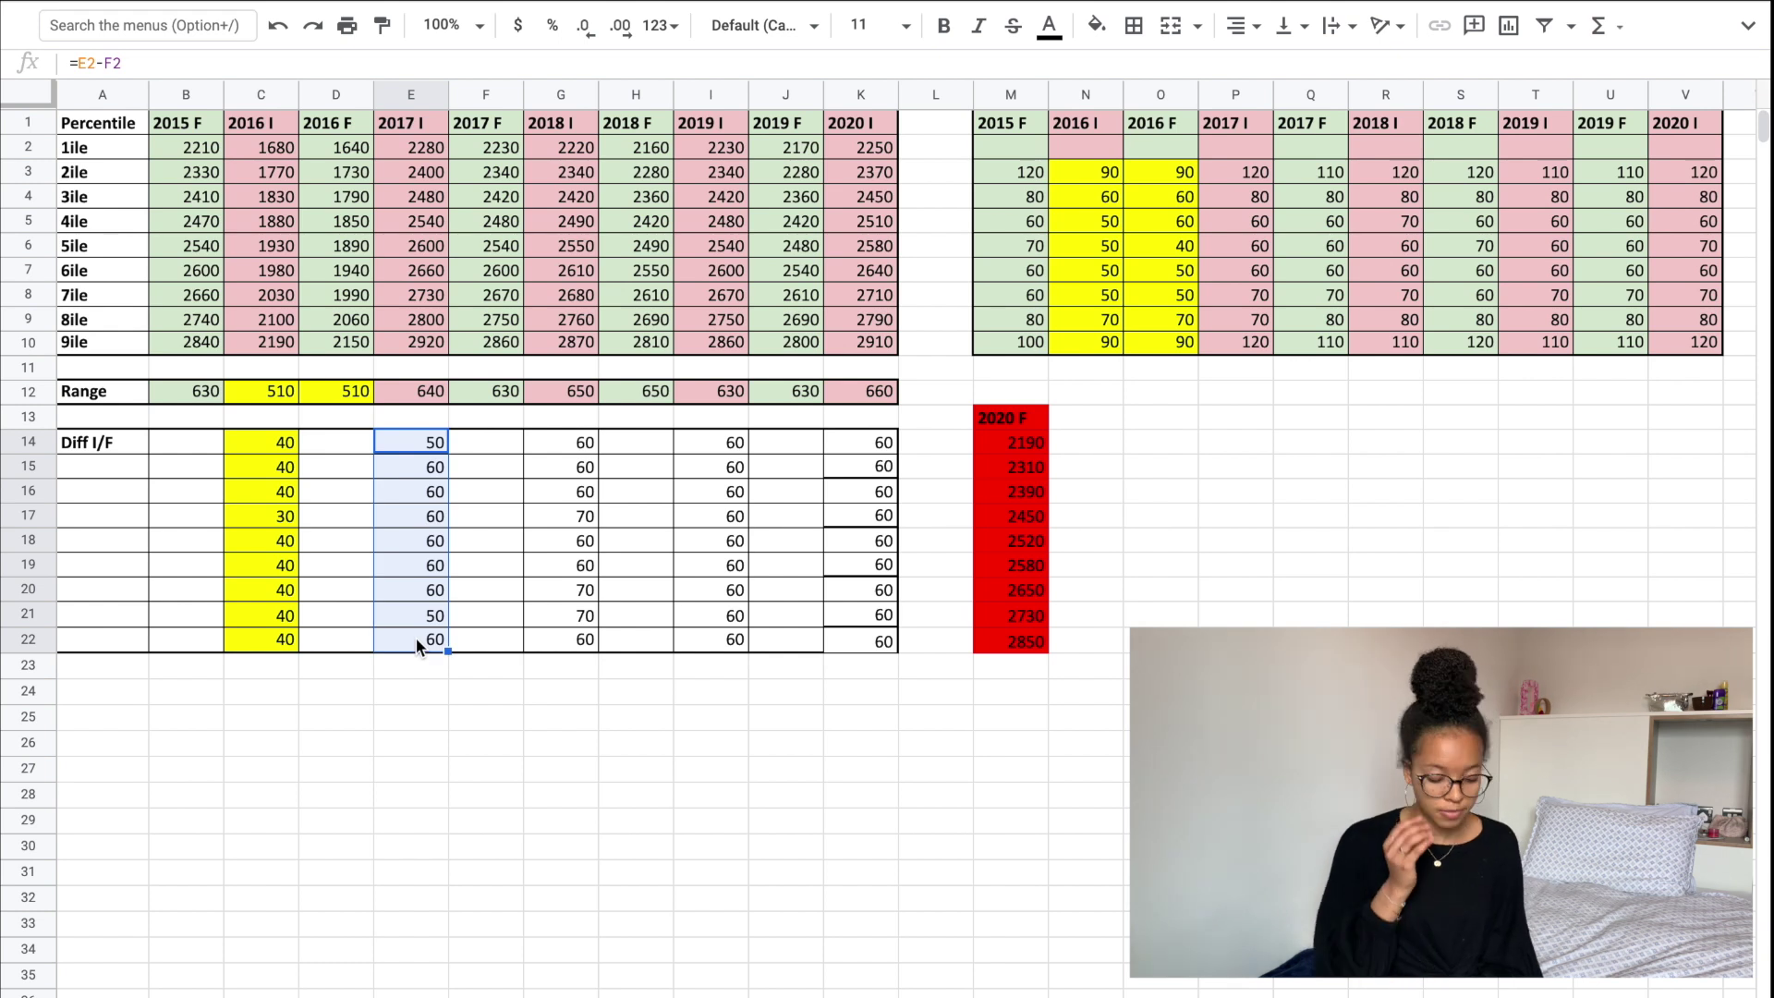
{"action": "left_click", "coordinate": [438, 473]}
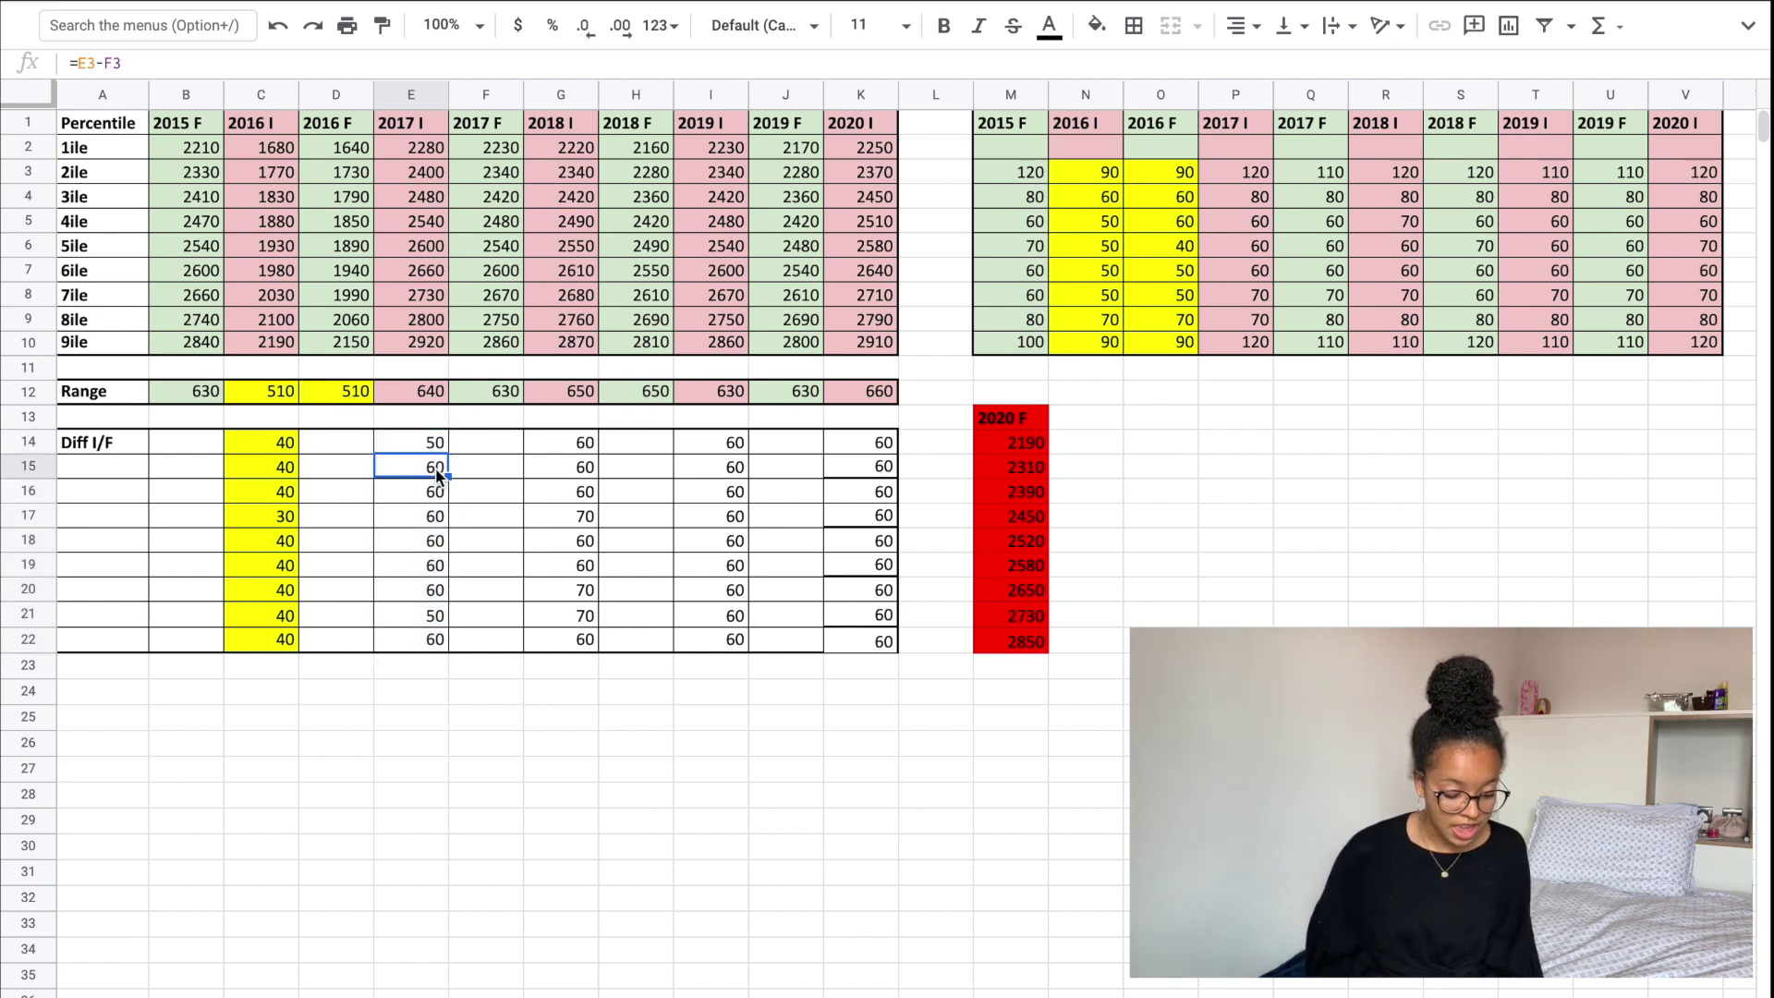
{"action": "left_click_drag", "start_coordinate": [438, 473], "coordinate": [436, 639]}
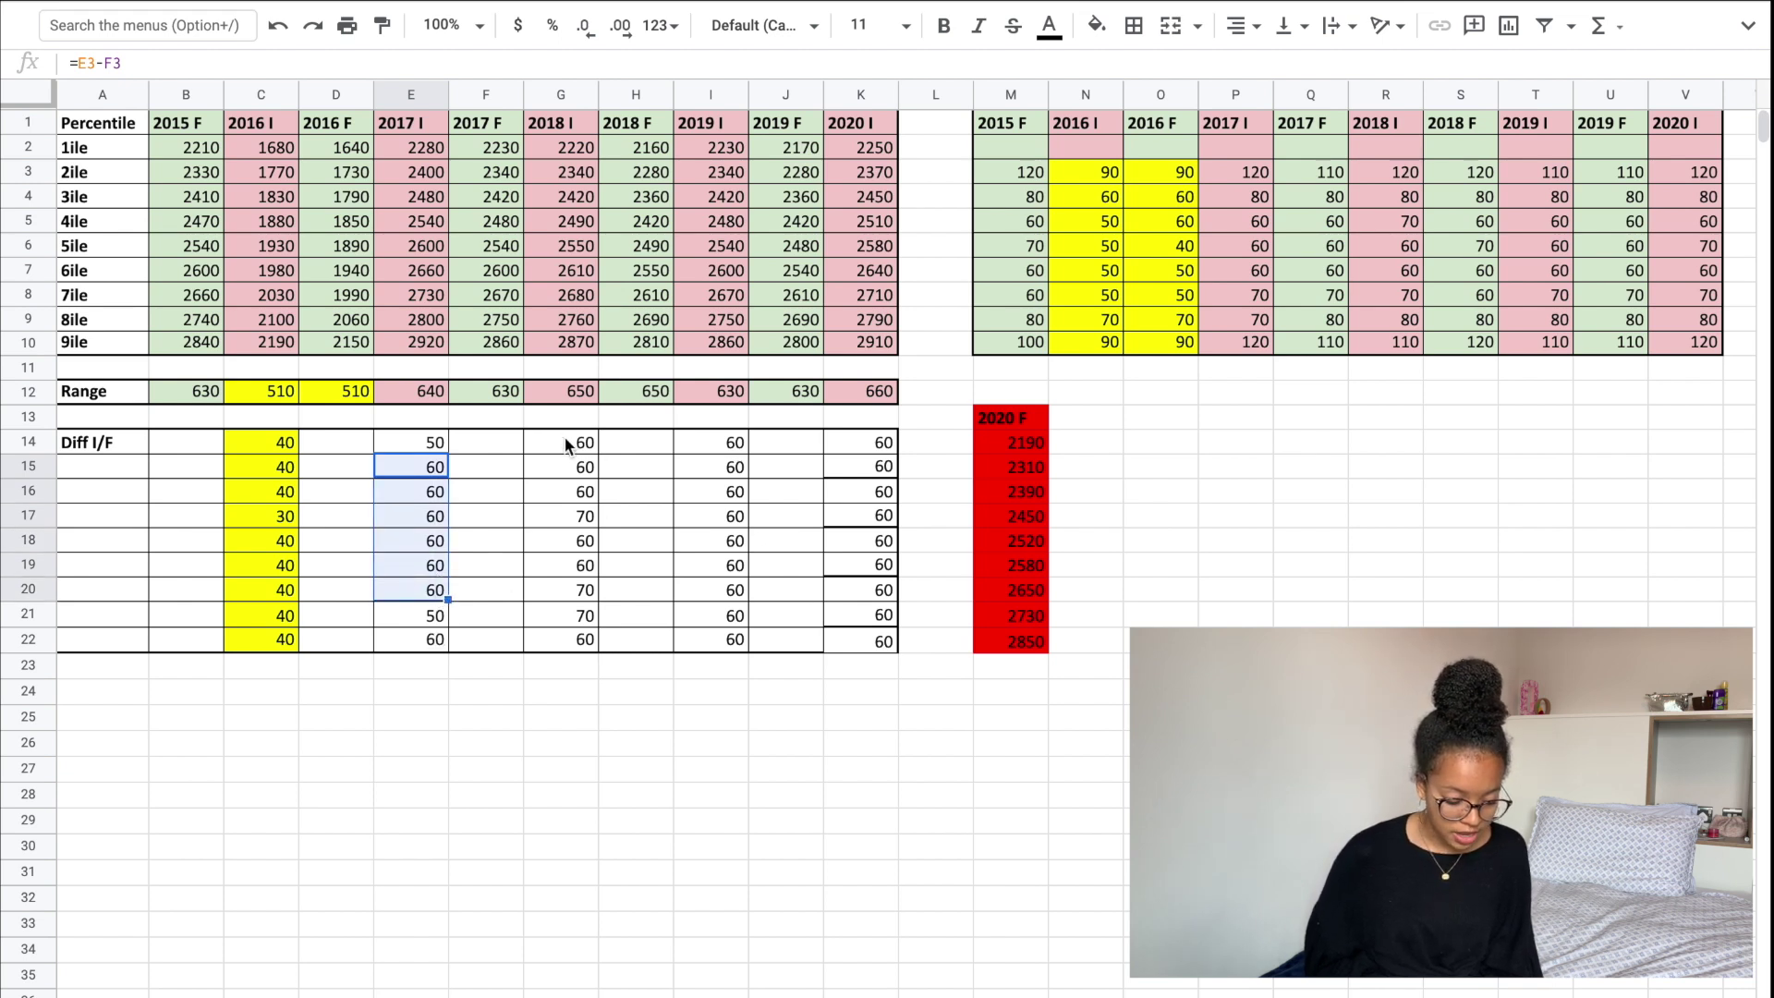
{"action": "left_click_drag", "start_coordinate": [567, 442], "coordinate": [565, 650]}
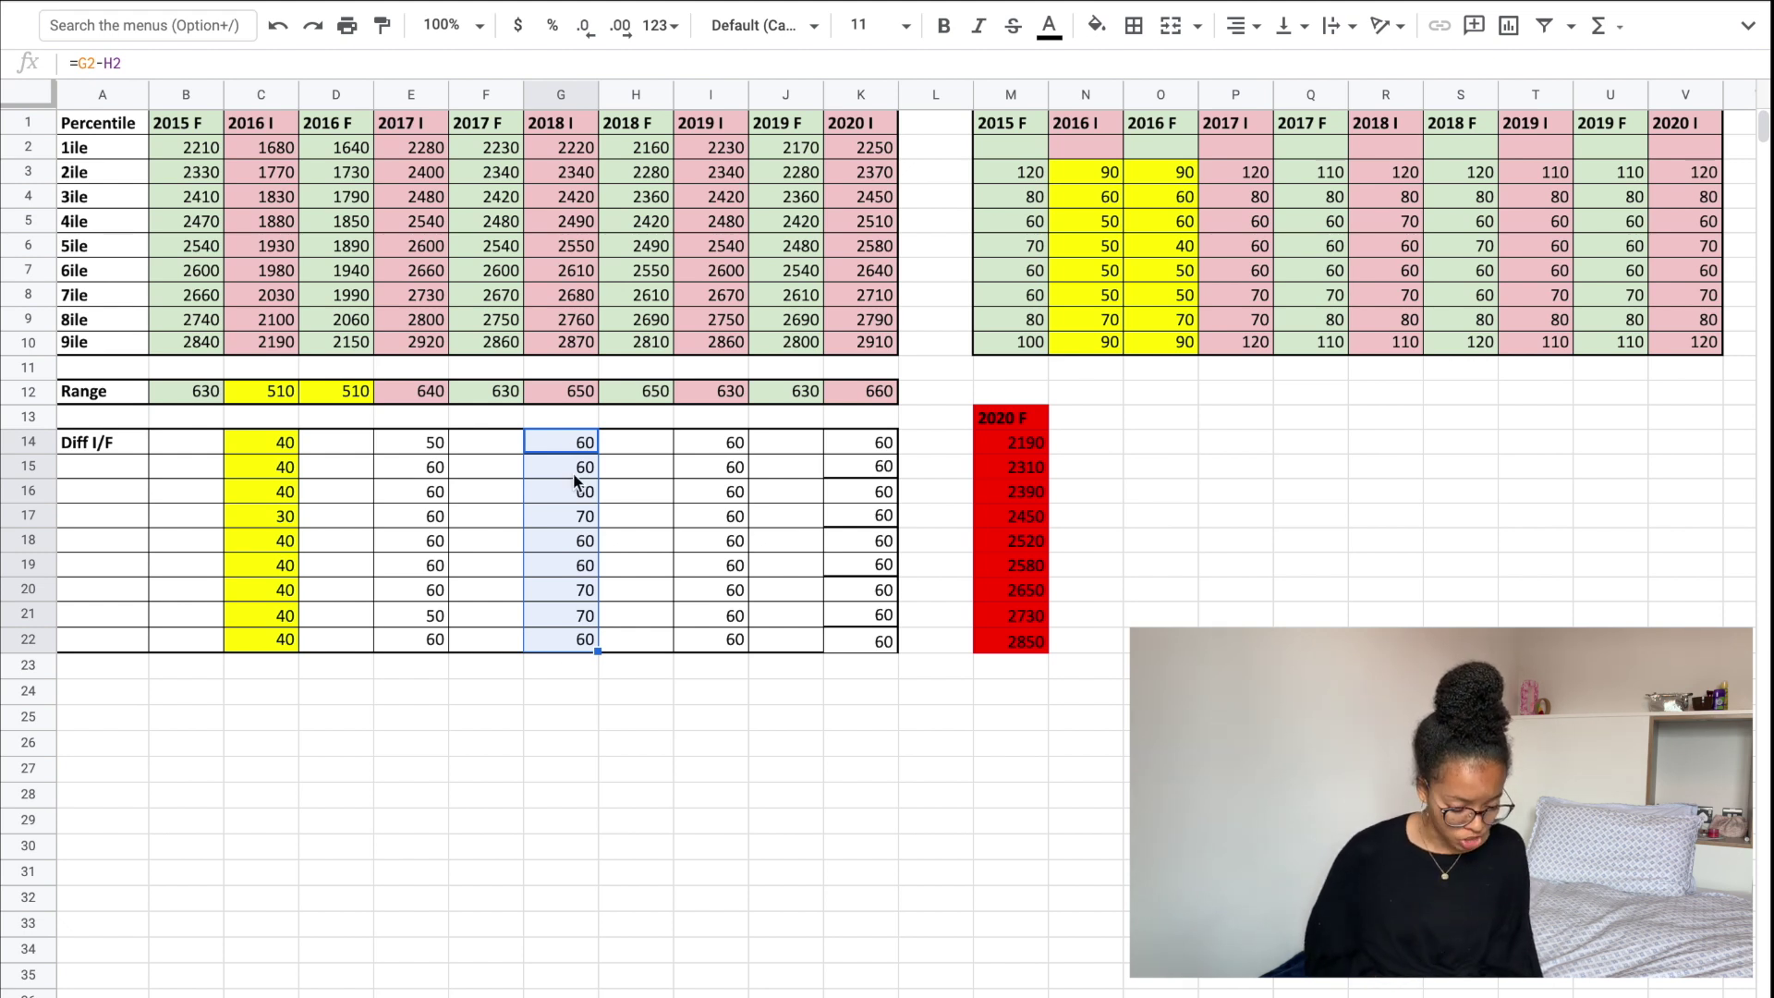
{"action": "left_click", "coordinate": [733, 445]}
{"action": "left_click_drag", "start_coordinate": [734, 445], "coordinate": [725, 645]}
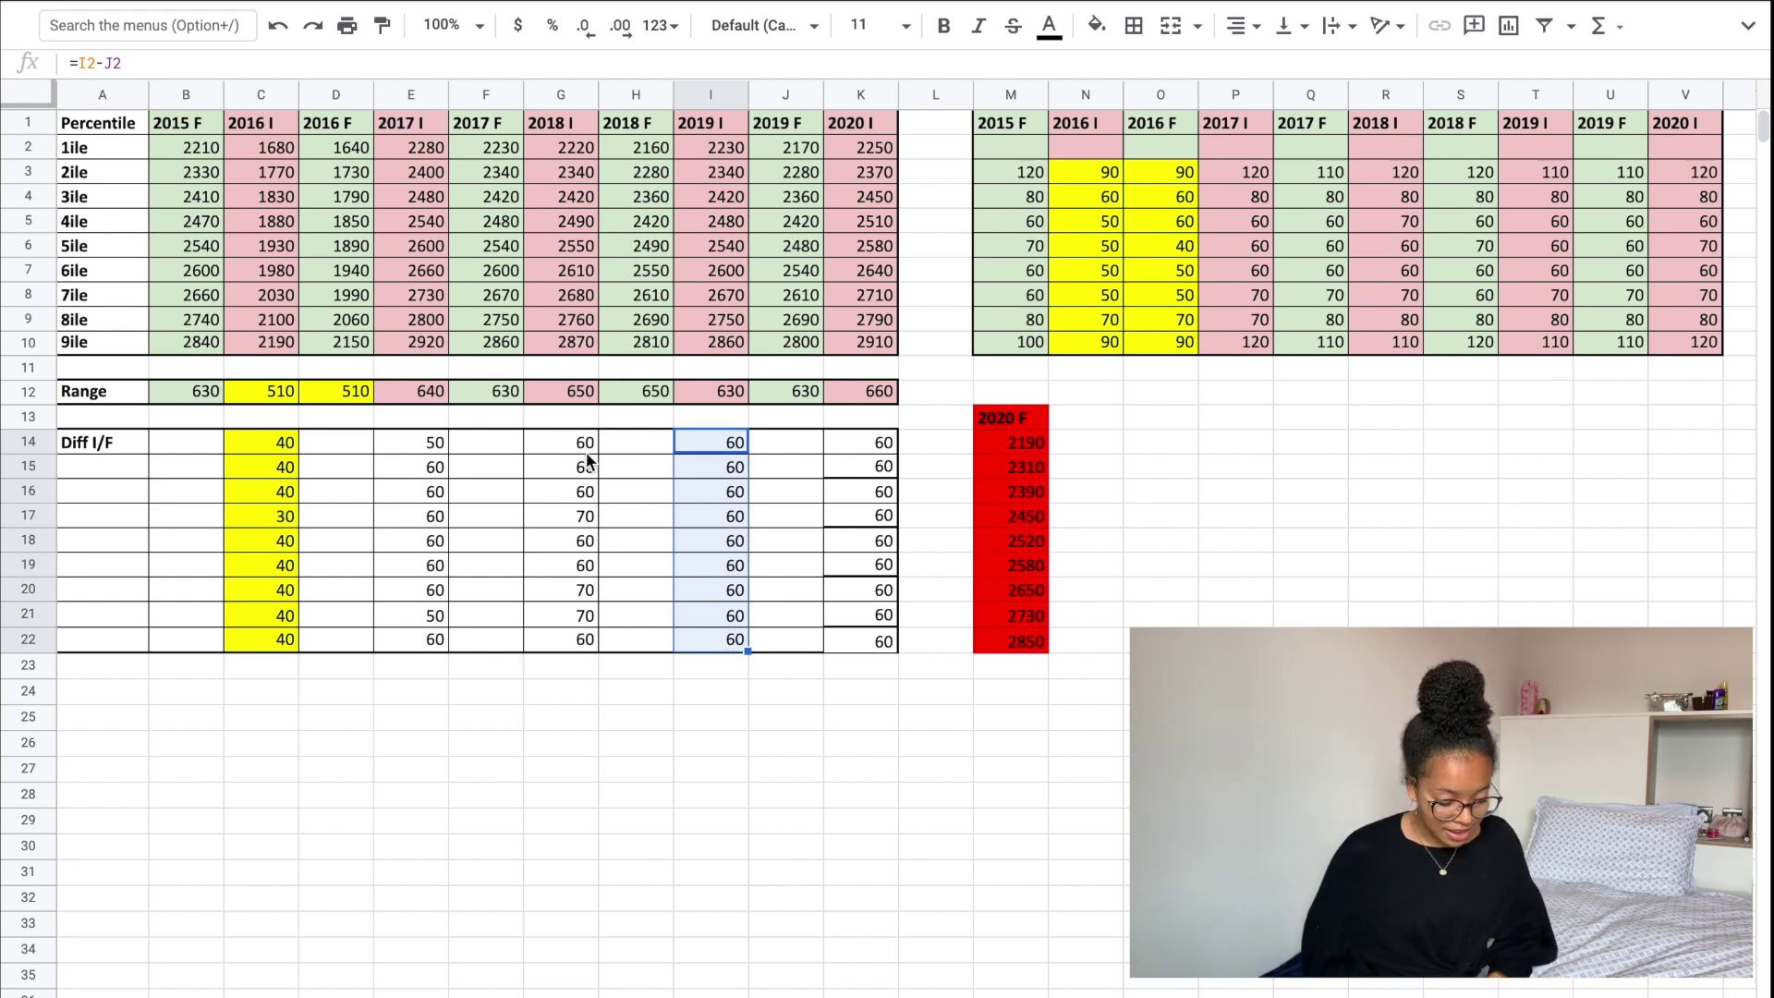
{"action": "left_click_drag", "start_coordinate": [427, 447], "coordinate": [734, 642]}
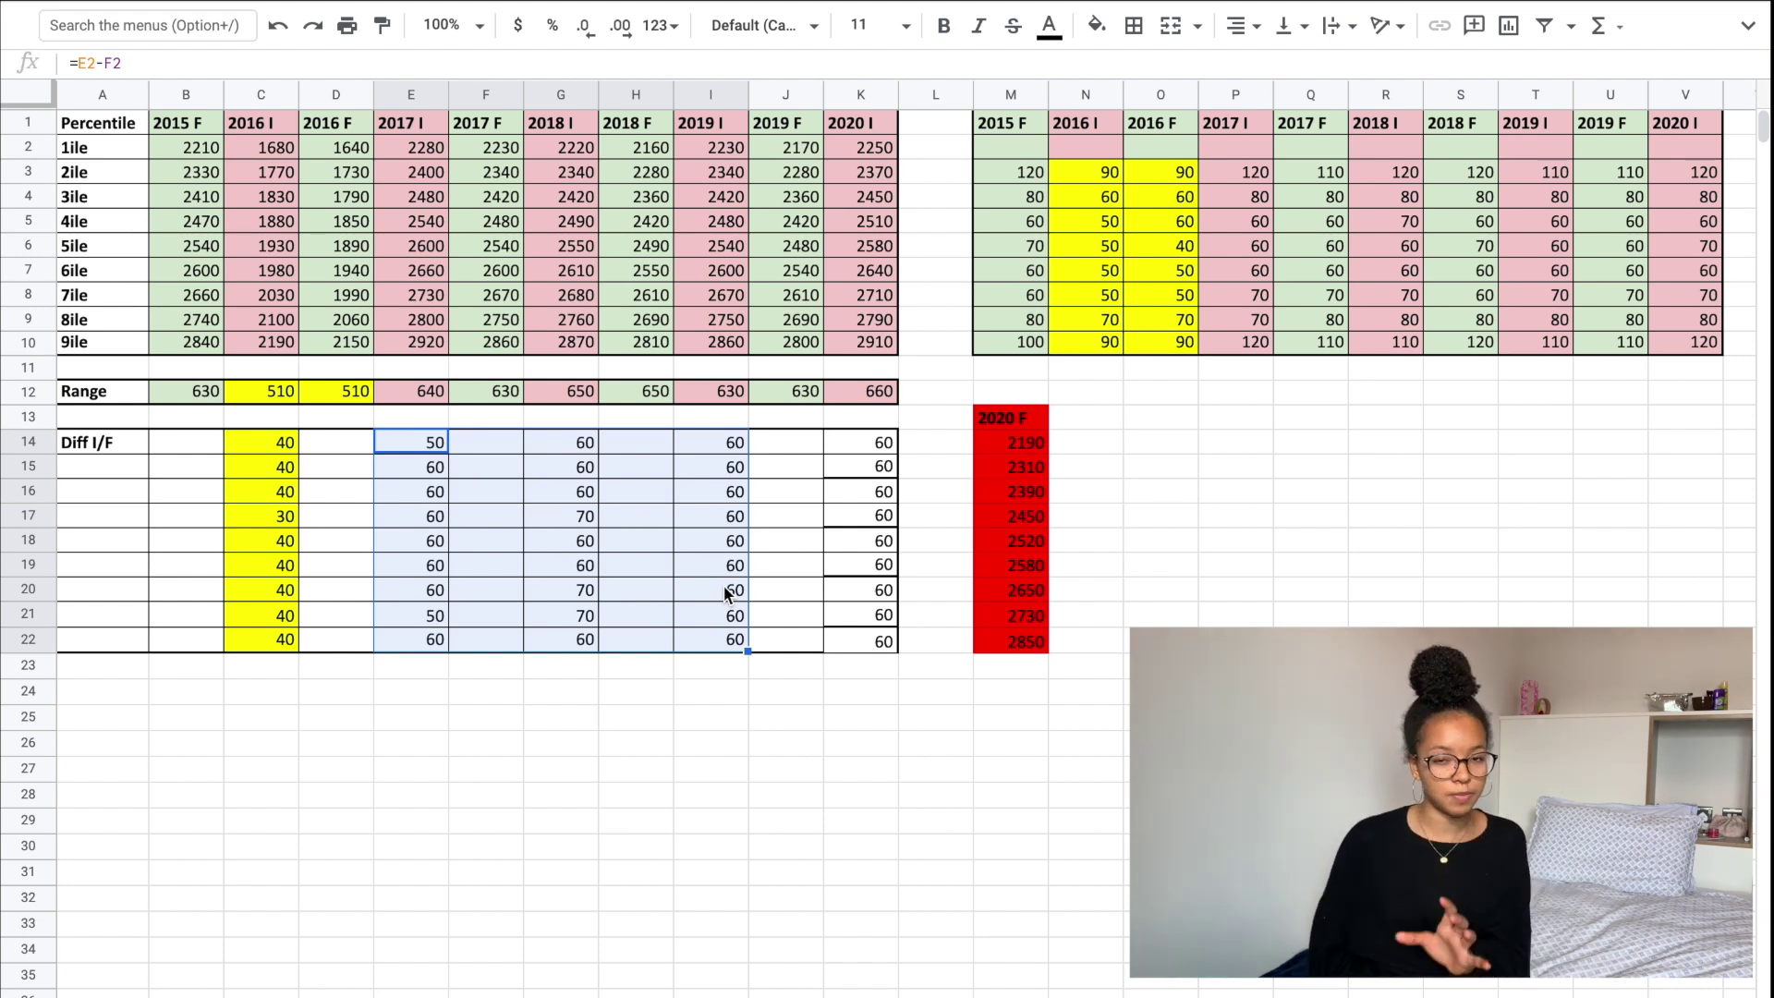
Step: Fill the 2020 I/F differences in K14:K22 with light orange
{"action": "left_click", "coordinate": [865, 447]}
{"action": "left_click_drag", "start_coordinate": [864, 452], "coordinate": [877, 642]}
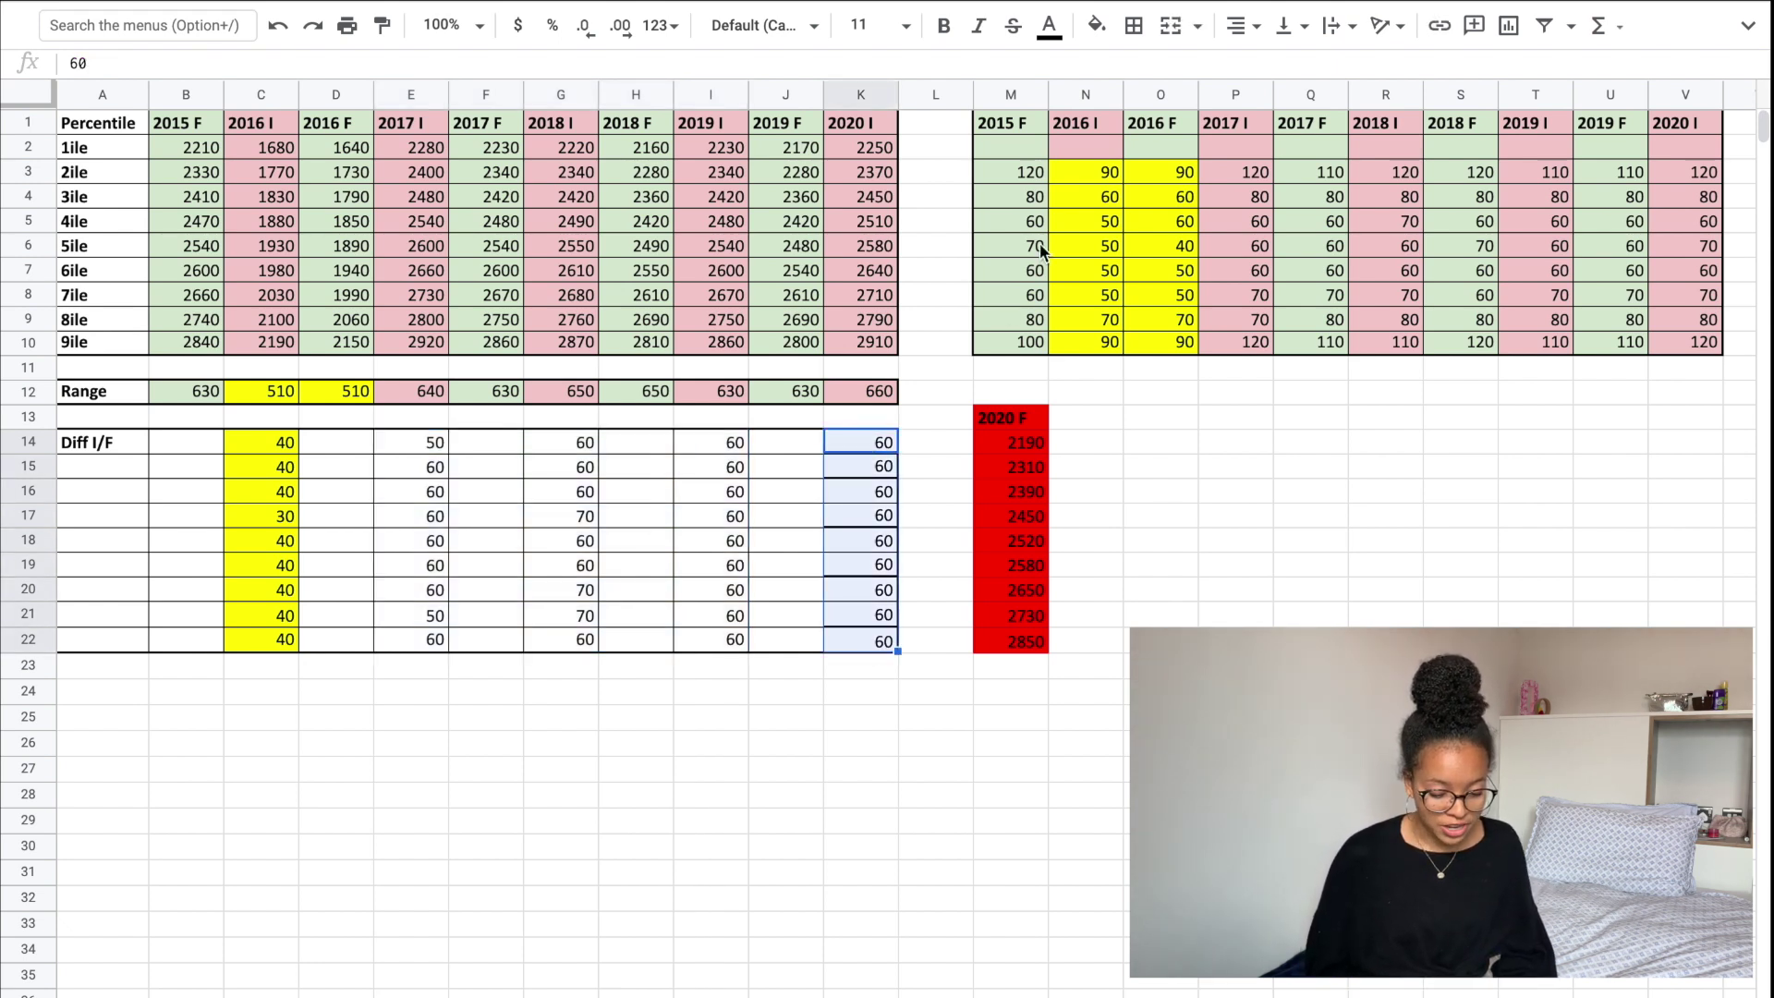
{"action": "left_click", "coordinate": [1099, 27]}
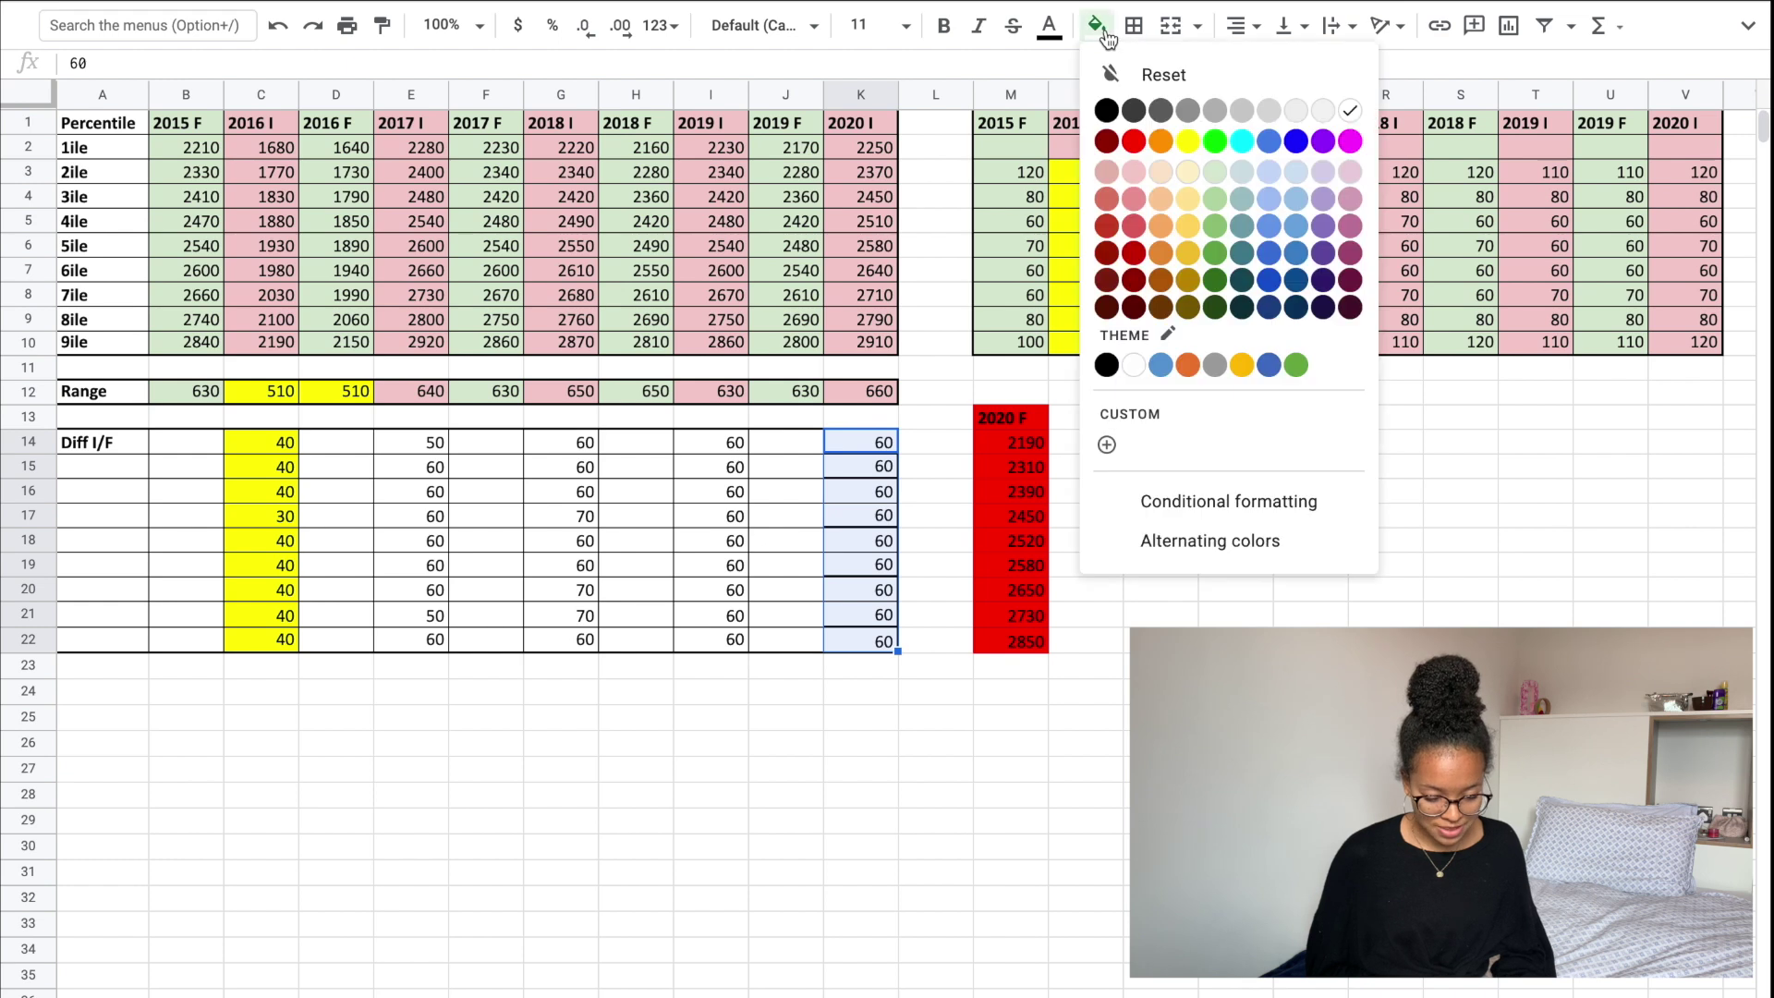
{"action": "left_click", "coordinate": [1164, 171]}
{"action": "left_click", "coordinate": [930, 544]}
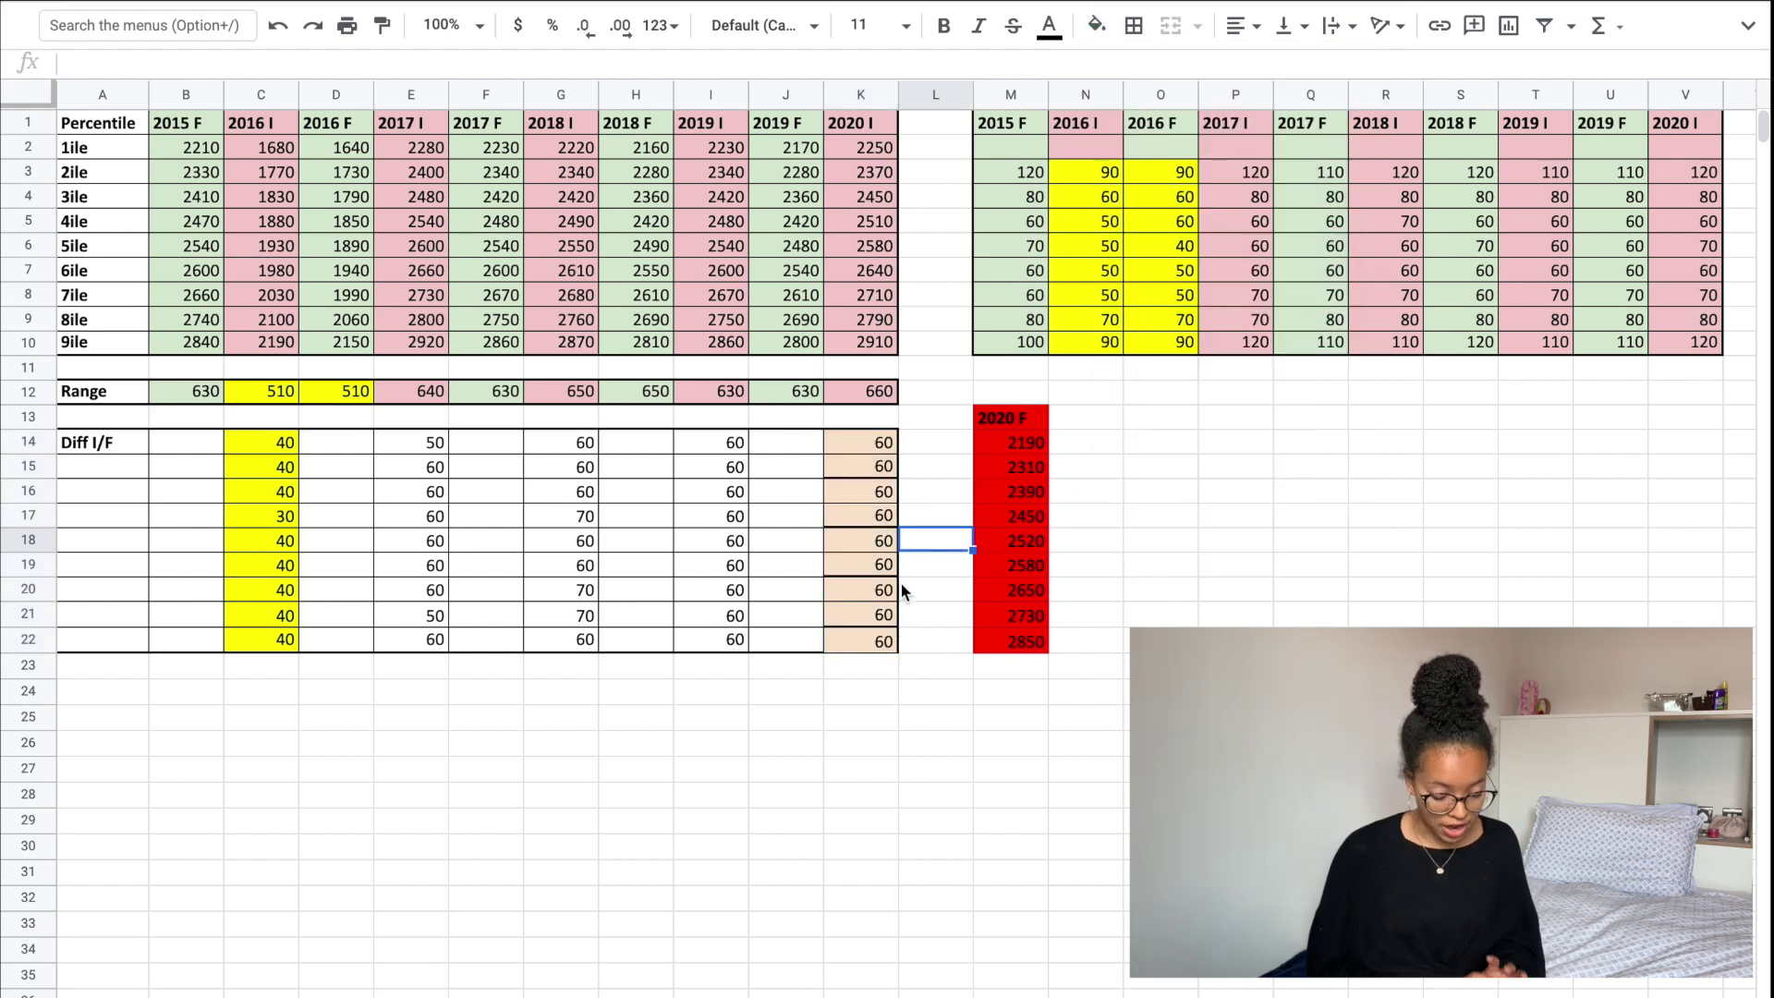
Step: Compare the 2020 and 2019 I/F differences, and trace the 2020 F 6ile figure in M19 back to its 2020 I score
{"action": "left_click", "coordinate": [863, 443]}
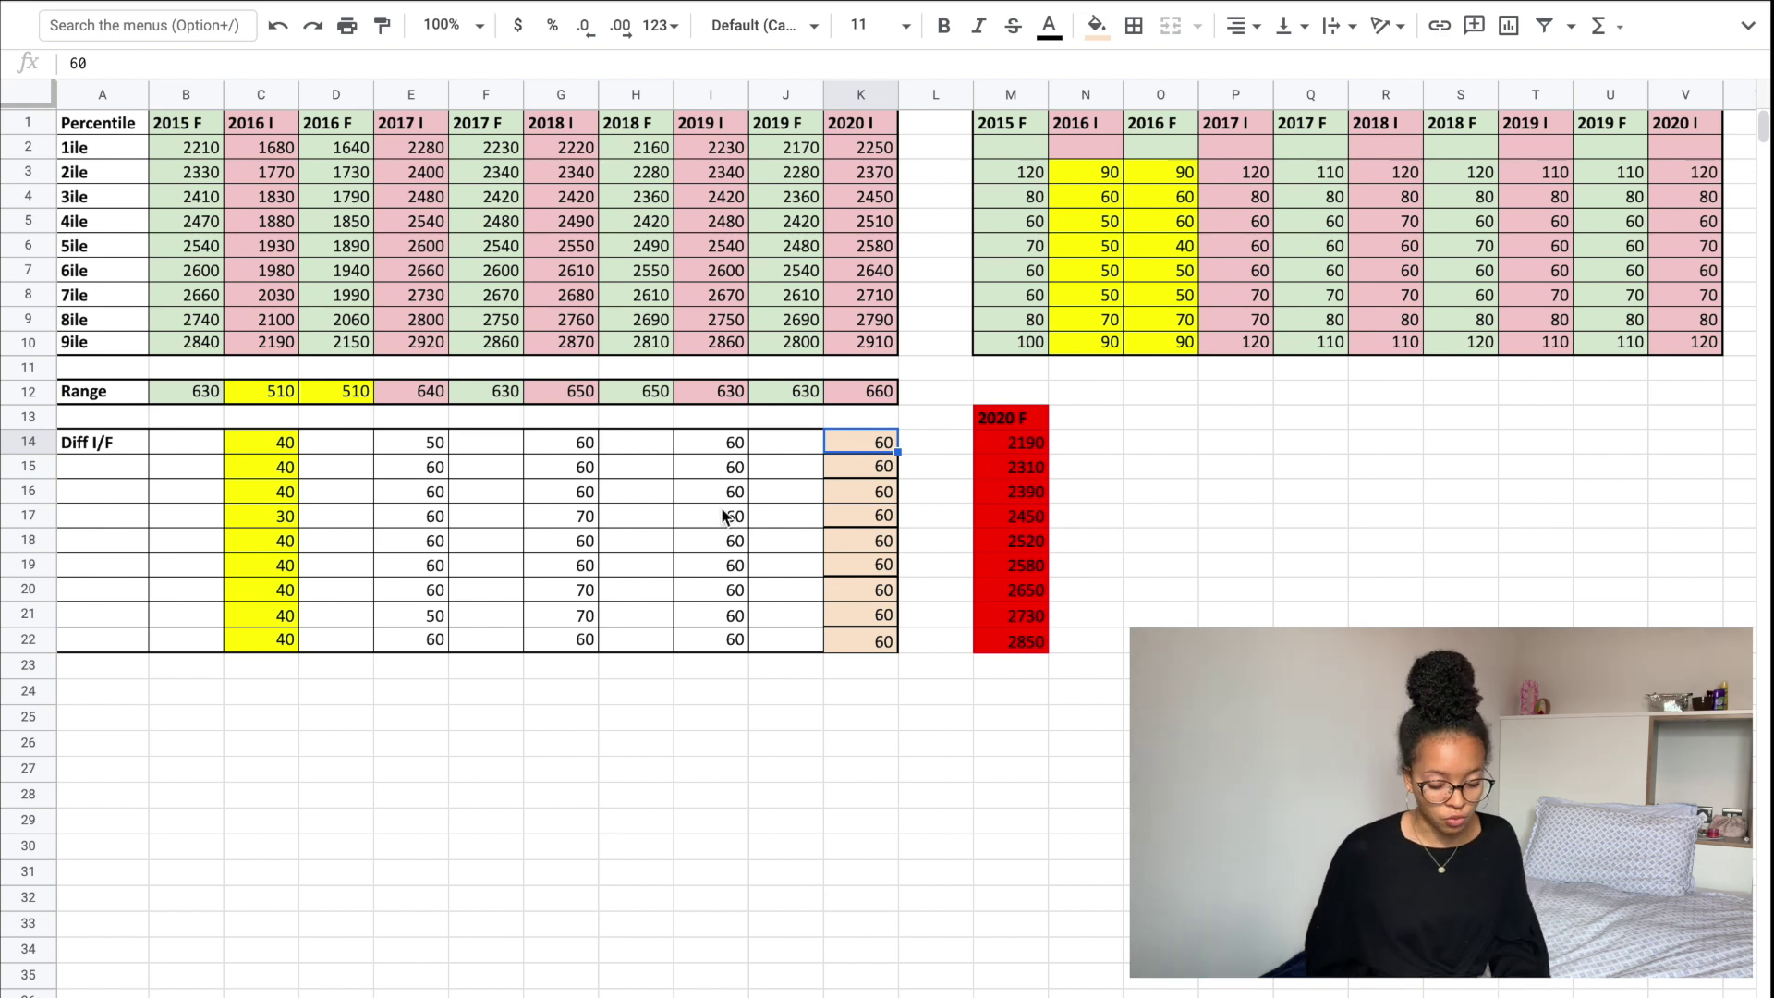
{"action": "left_click_drag", "start_coordinate": [873, 447], "coordinate": [868, 643]}
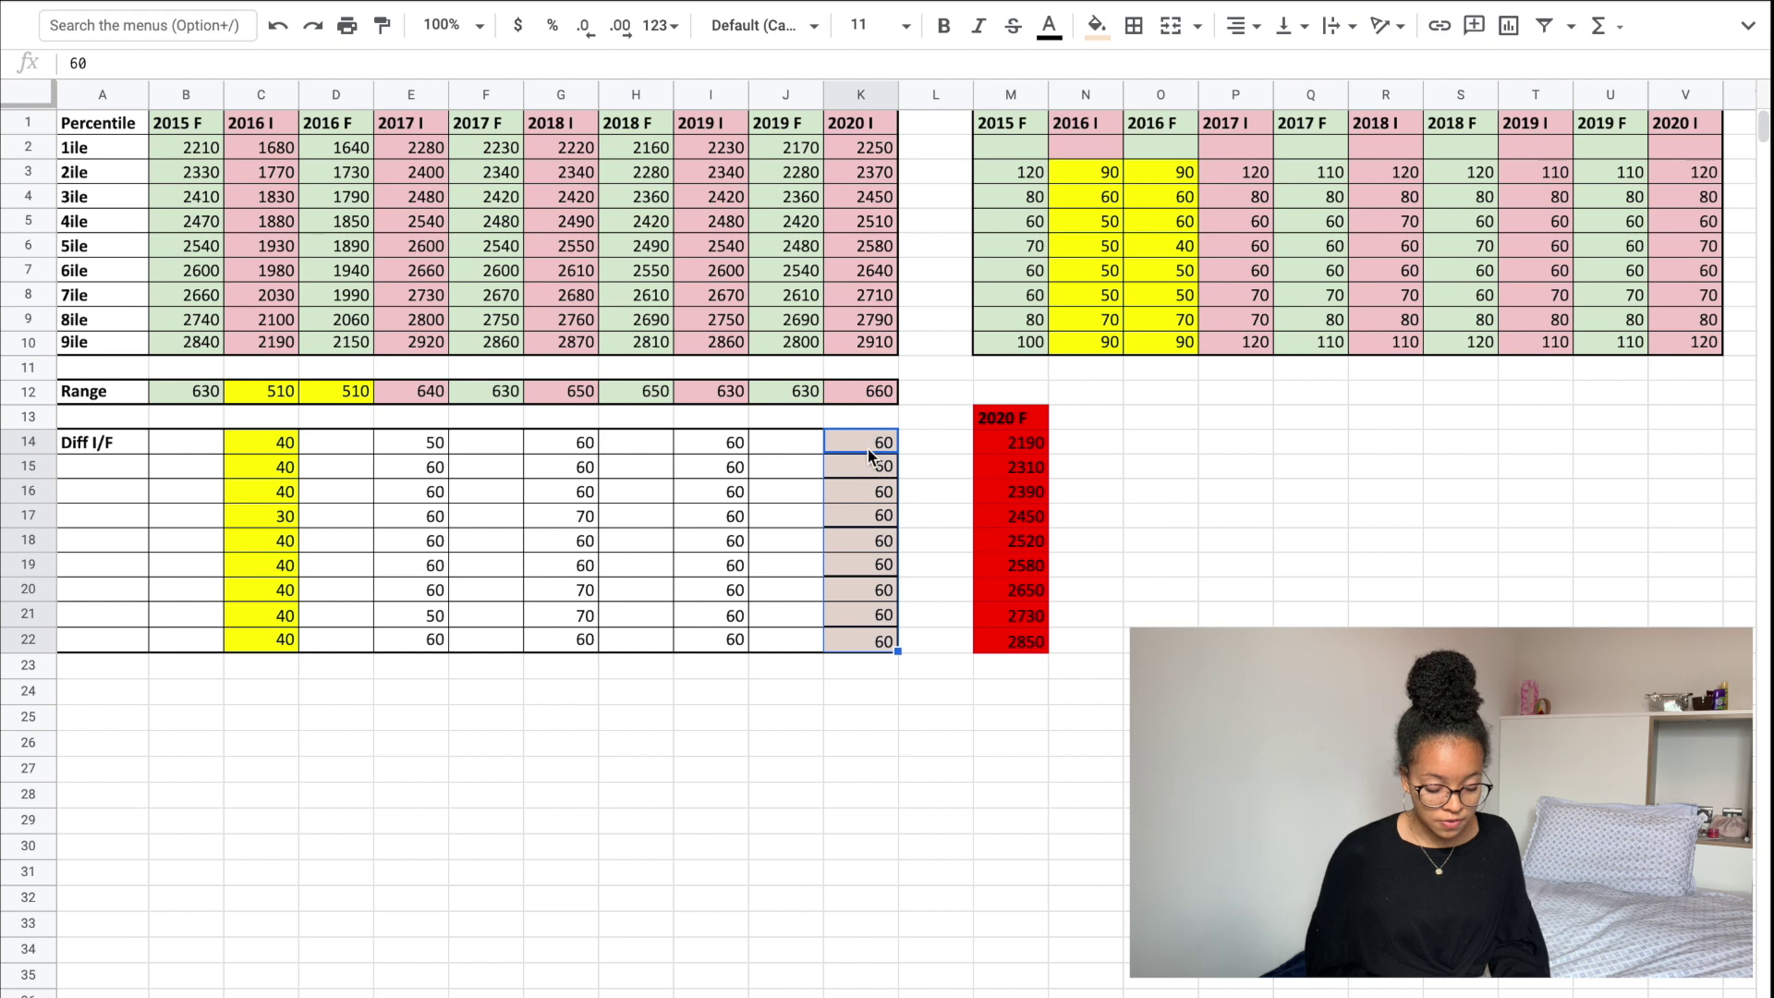
{"action": "left_click_drag", "start_coordinate": [706, 440], "coordinate": [713, 639]}
{"action": "left_click_drag", "start_coordinate": [1038, 411], "coordinate": [1027, 639]}
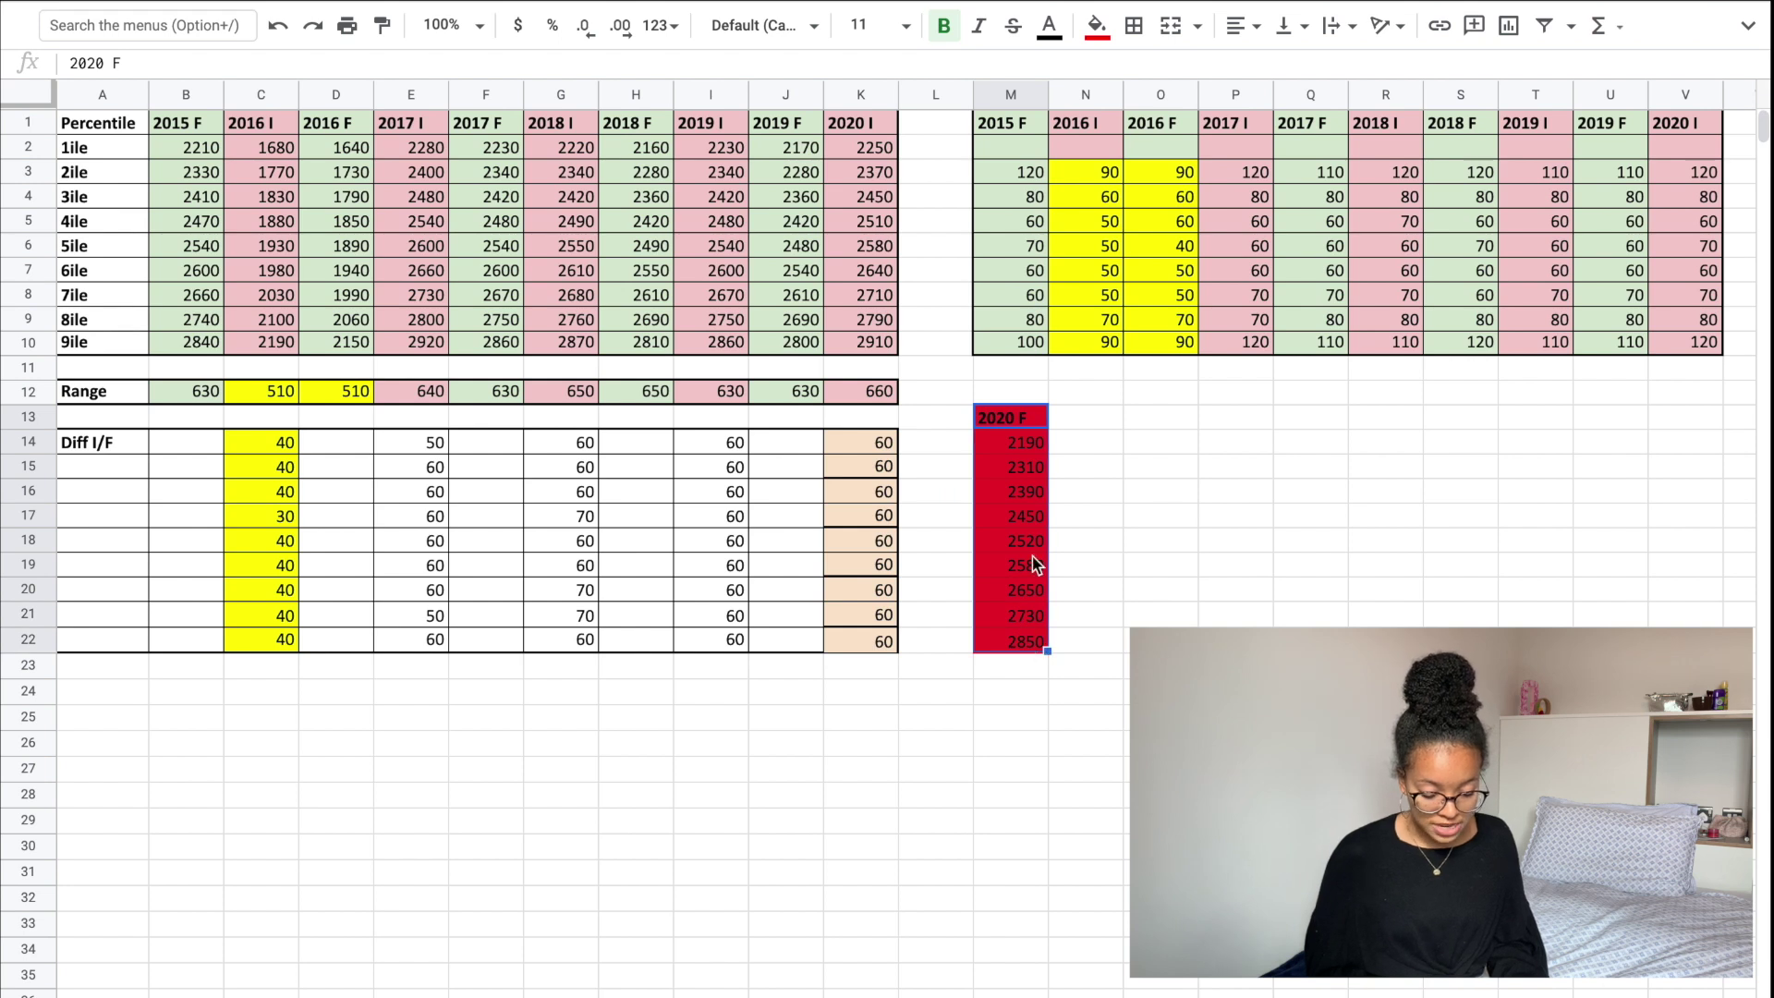
{"action": "left_click", "coordinate": [1005, 567]}
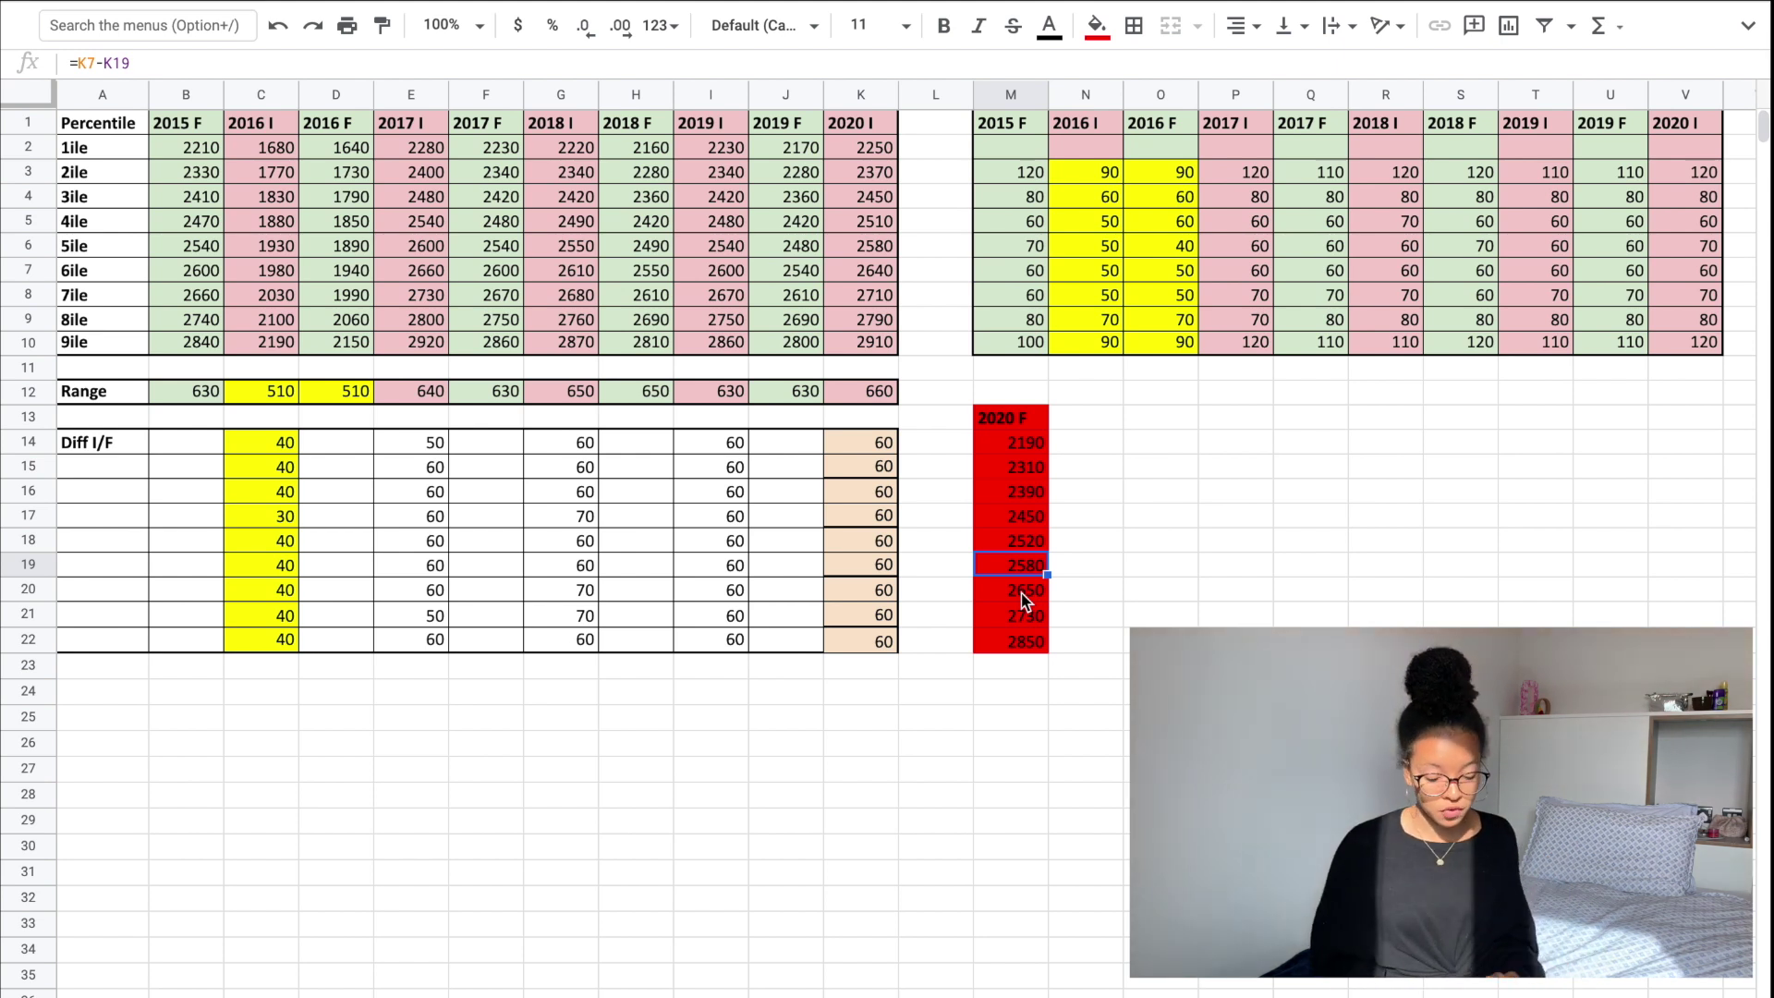
{"action": "left_click", "coordinate": [871, 277]}
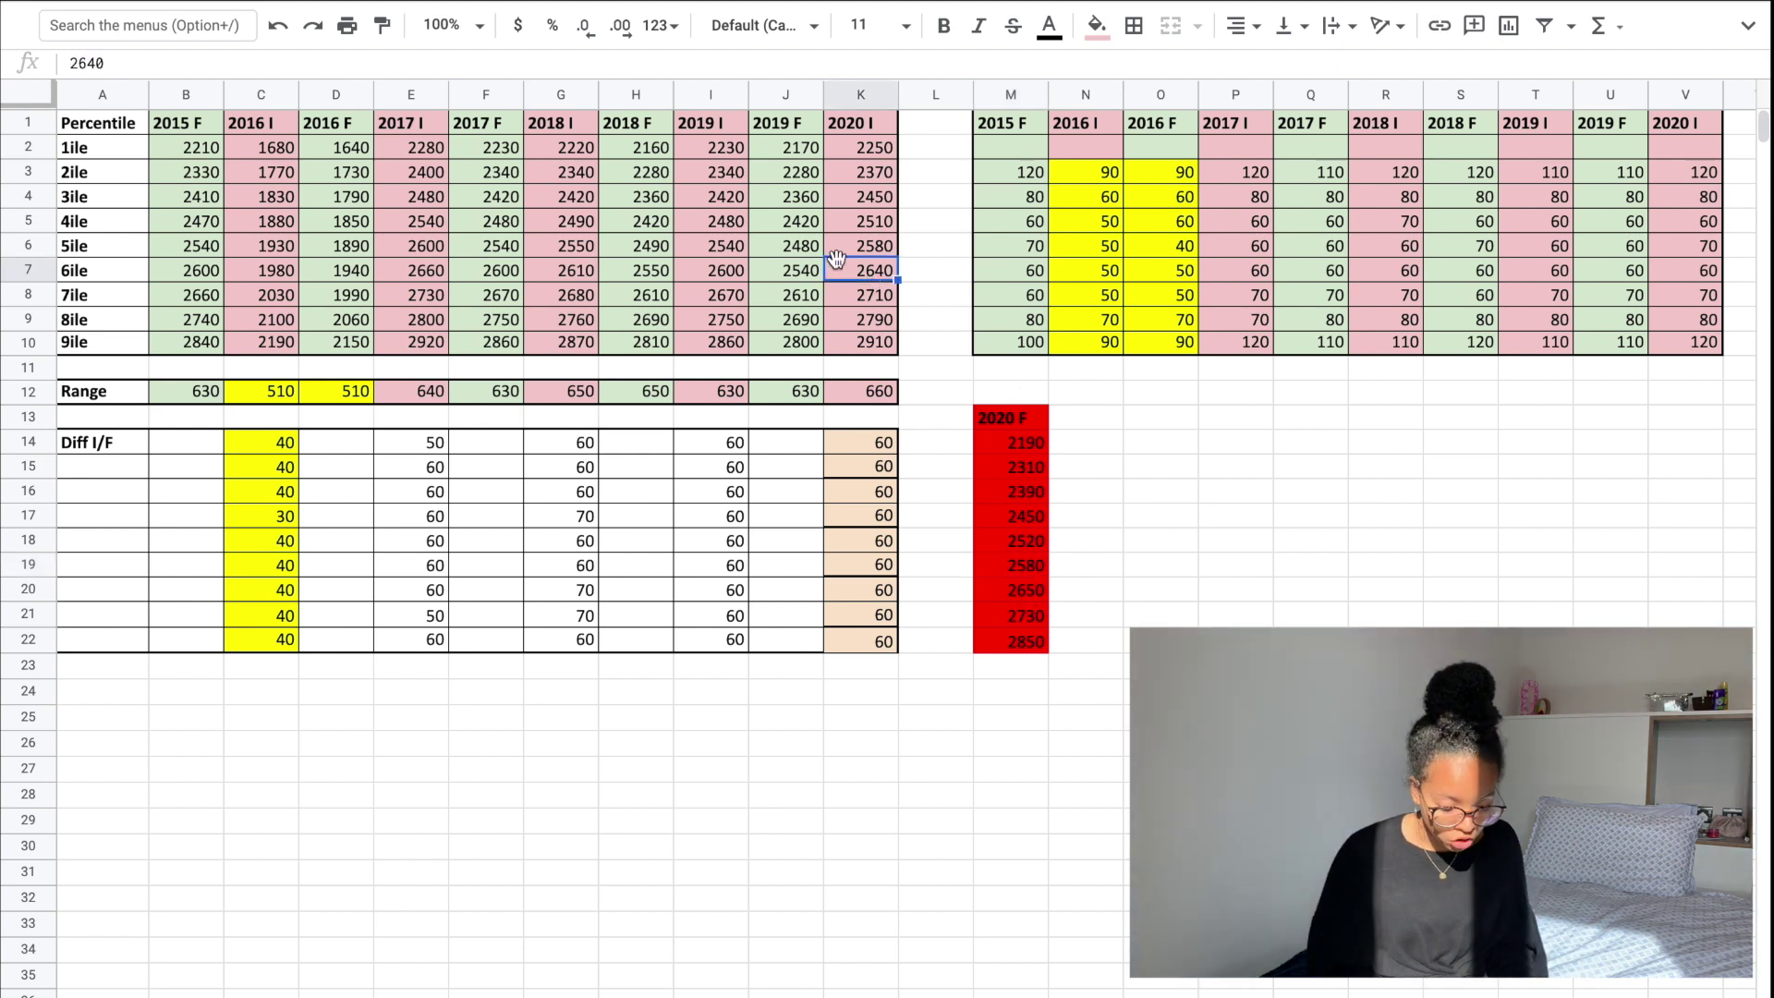
{"action": "left_click", "coordinate": [884, 296]}
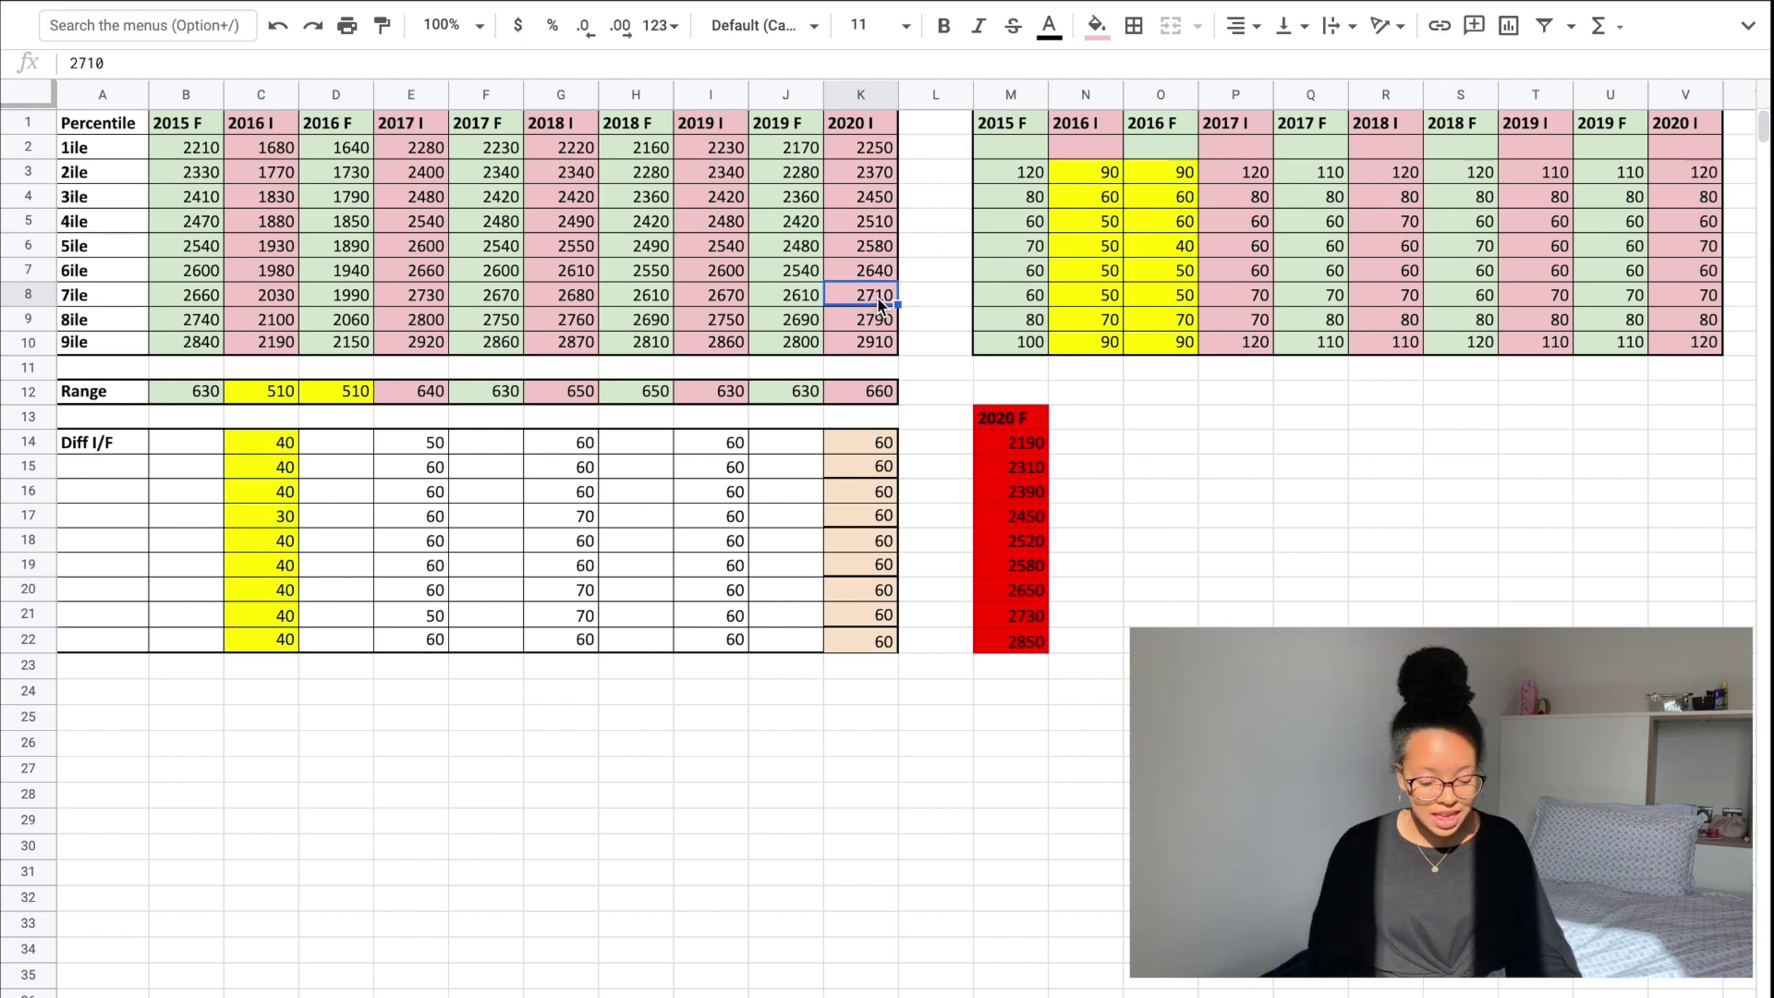
Step: Review the red 2020 F column in M13:M22, including the formula in M20, alongside the gap table in M1:V10
{"action": "left_click_drag", "start_coordinate": [1028, 428], "coordinate": [1011, 644]}
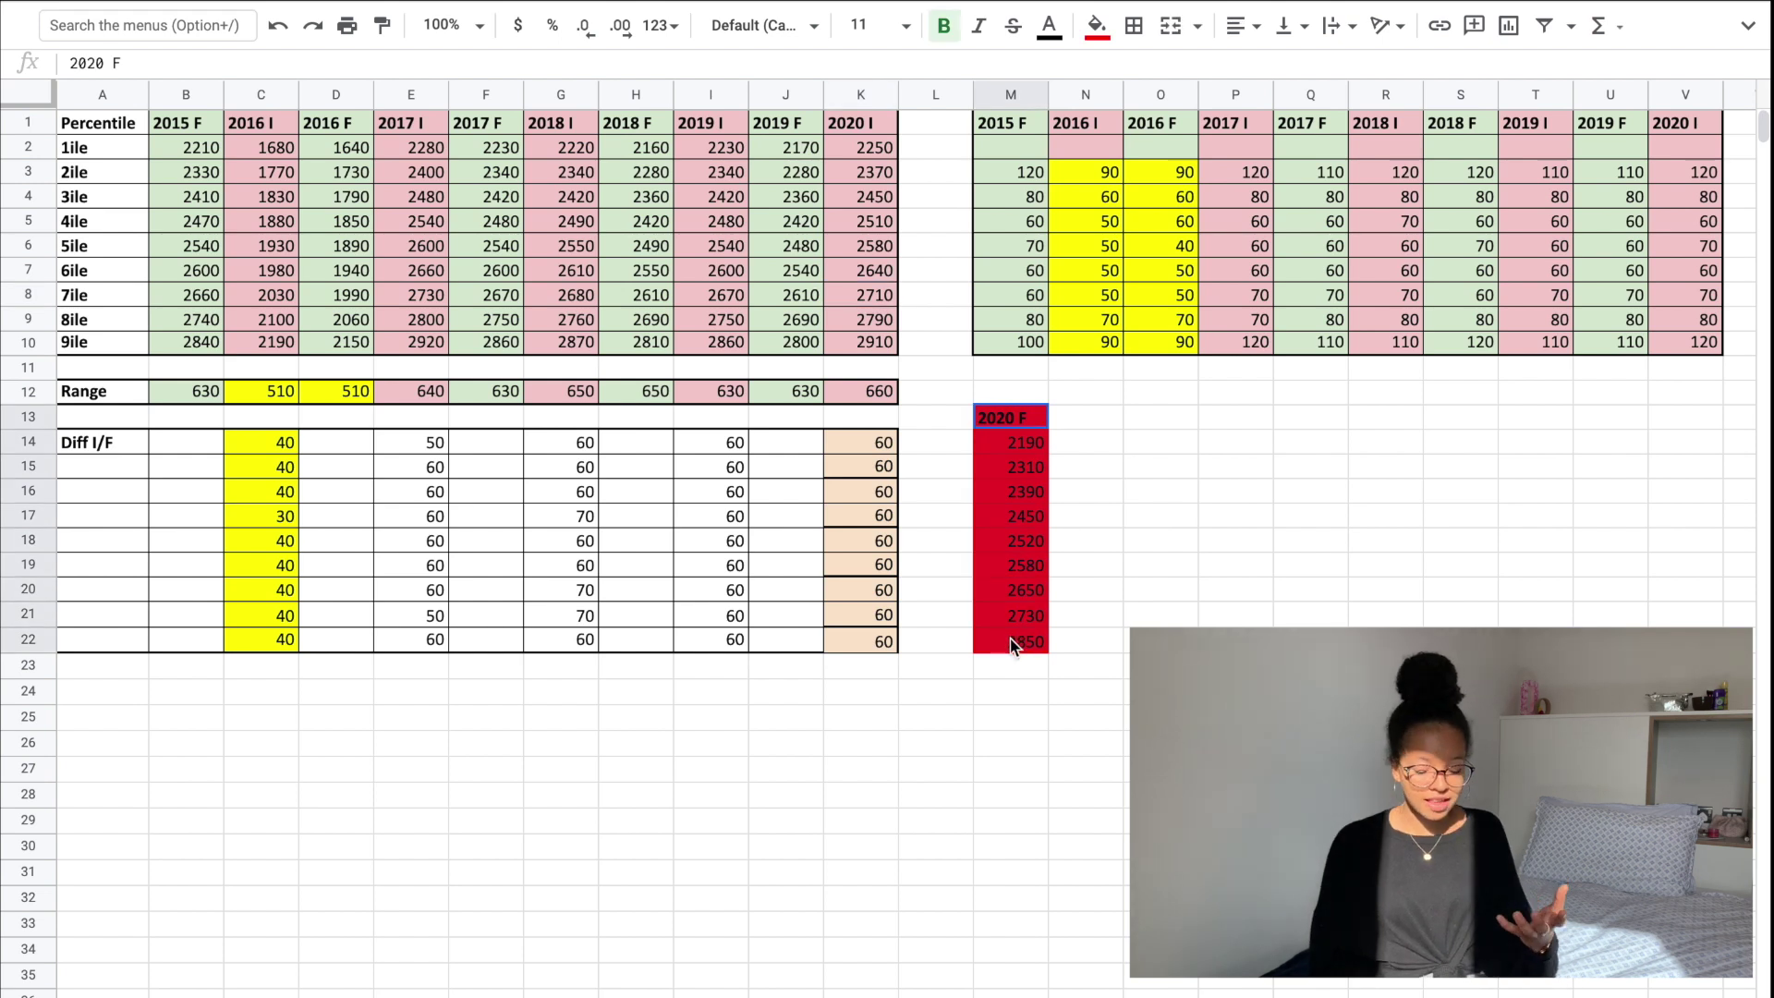
{"action": "left_click", "coordinate": [1014, 590]}
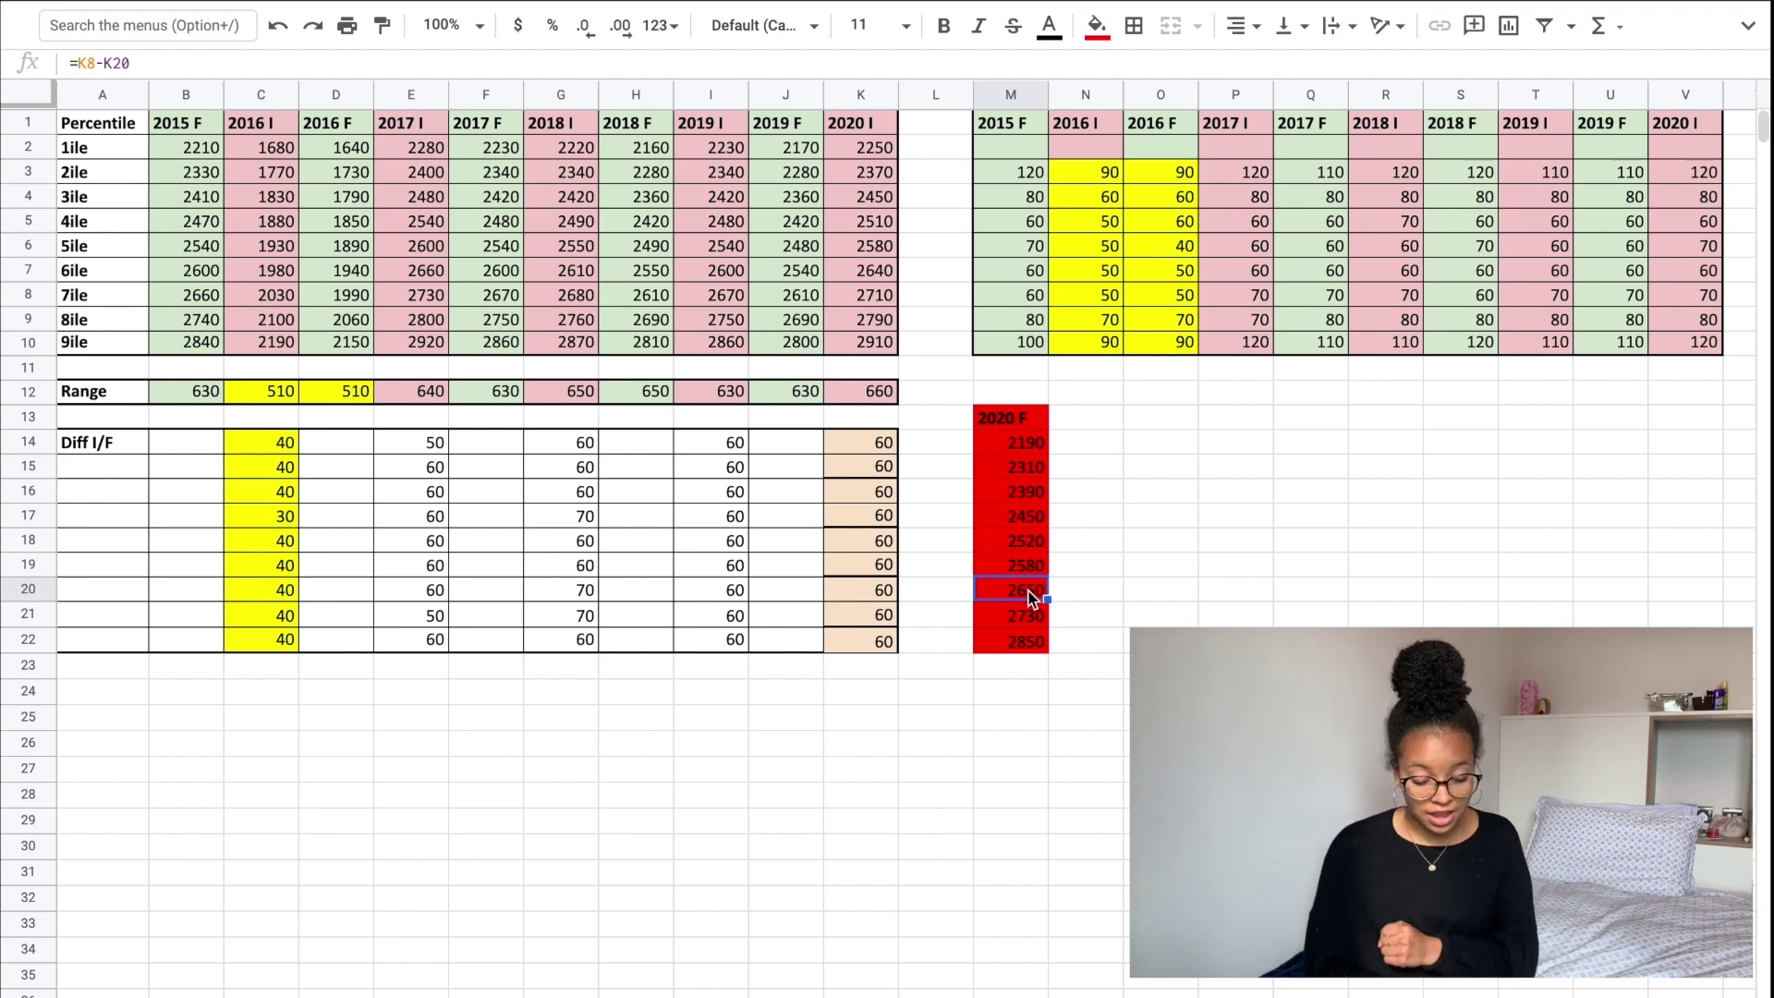
{"action": "left_click", "coordinate": [1094, 569]}
{"action": "left_click", "coordinate": [1010, 427]}
{"action": "left_click_drag", "start_coordinate": [1010, 441], "coordinate": [1013, 636]}
{"action": "left_click", "coordinate": [1016, 423]}
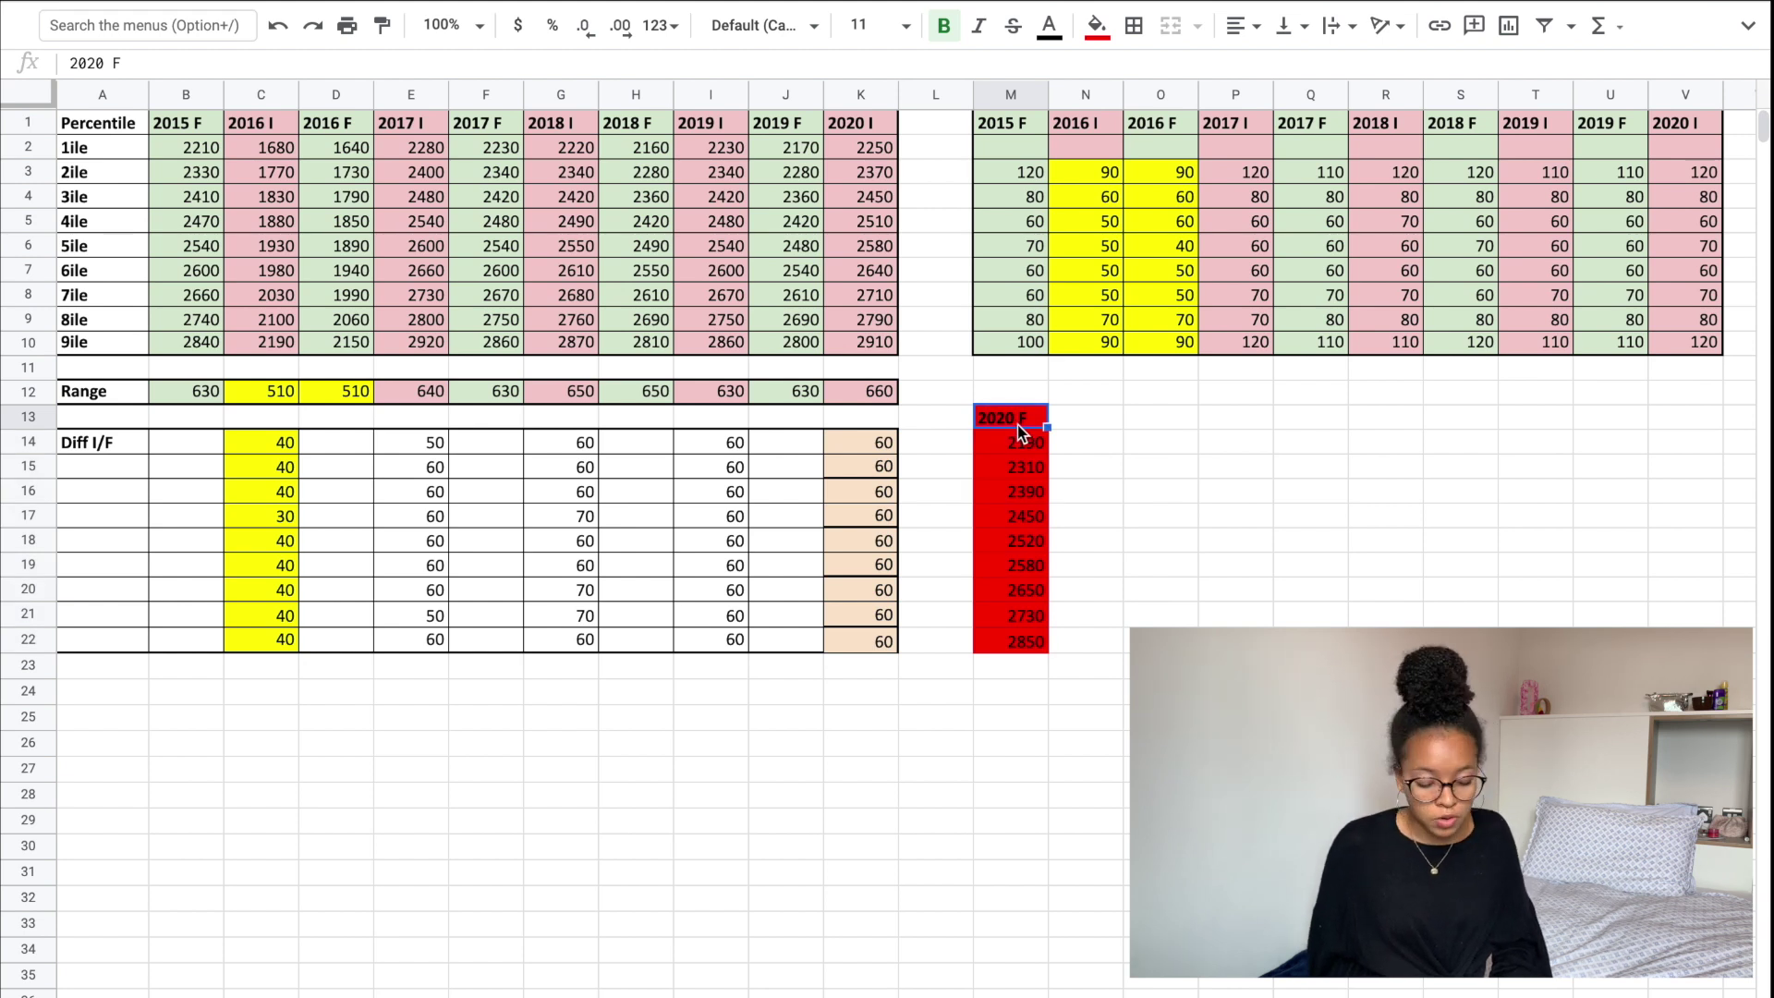
{"action": "left_click_drag", "start_coordinate": [1017, 425], "coordinate": [1009, 639]}
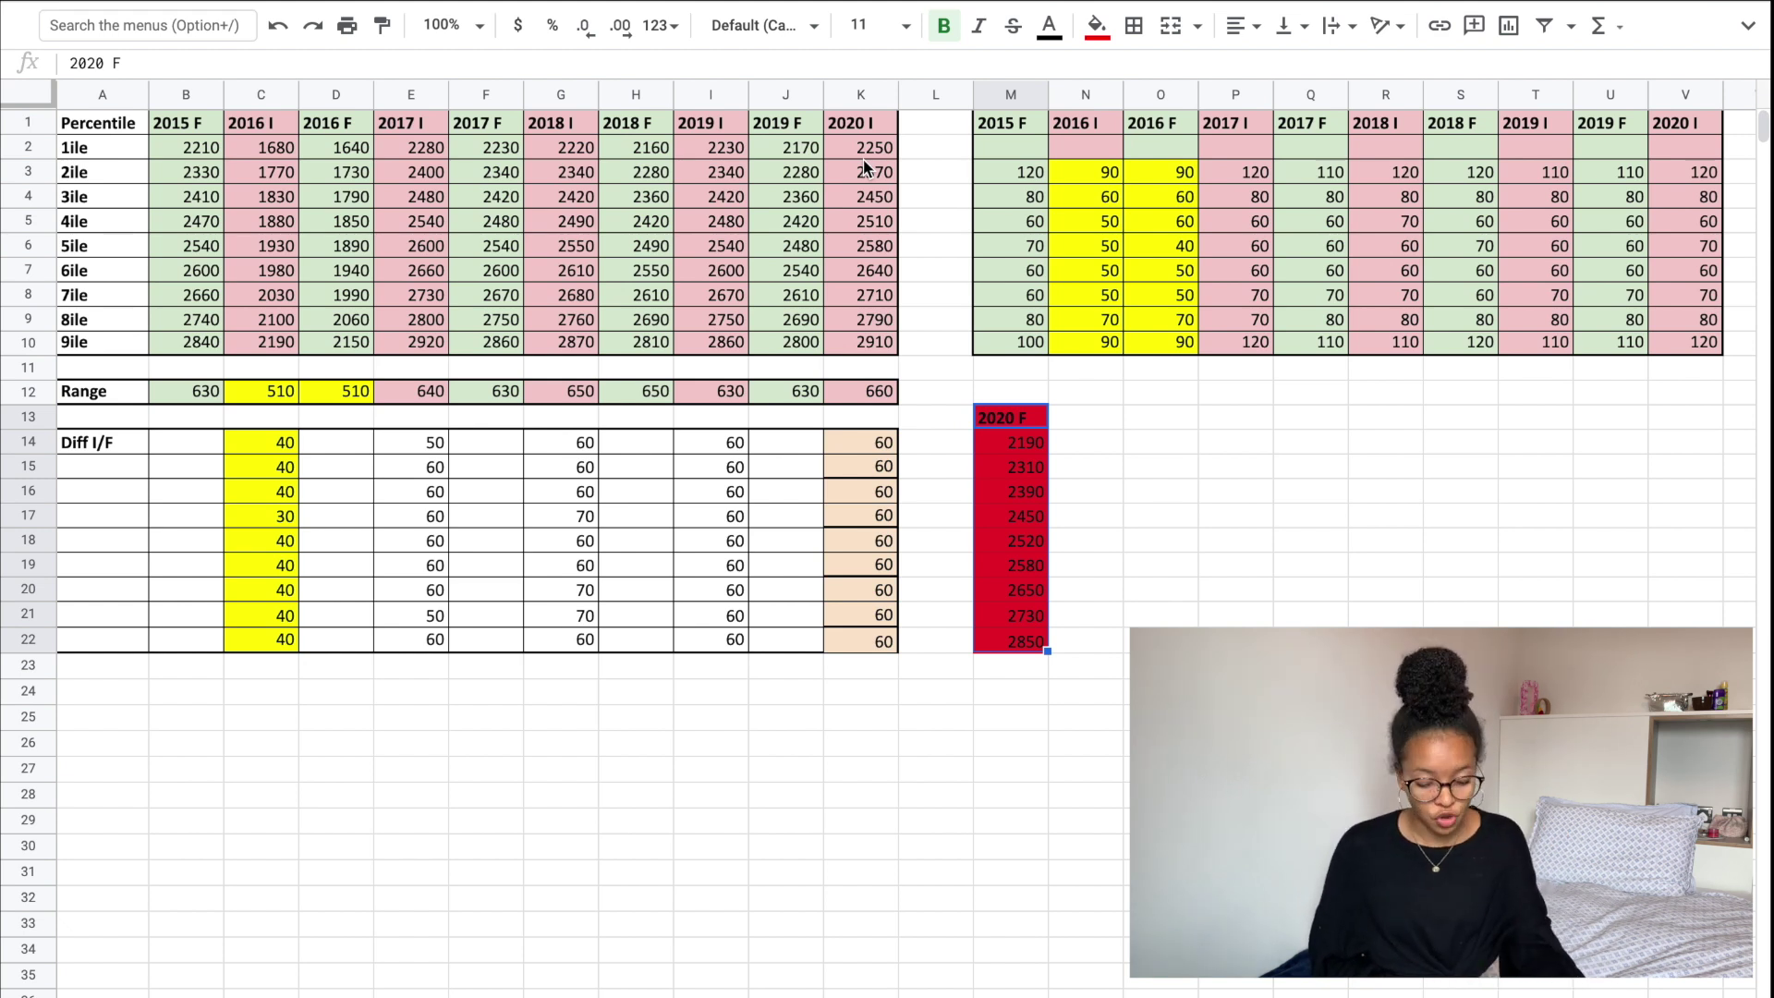
{"action": "left_click_drag", "start_coordinate": [1007, 130], "coordinate": [1705, 342]}
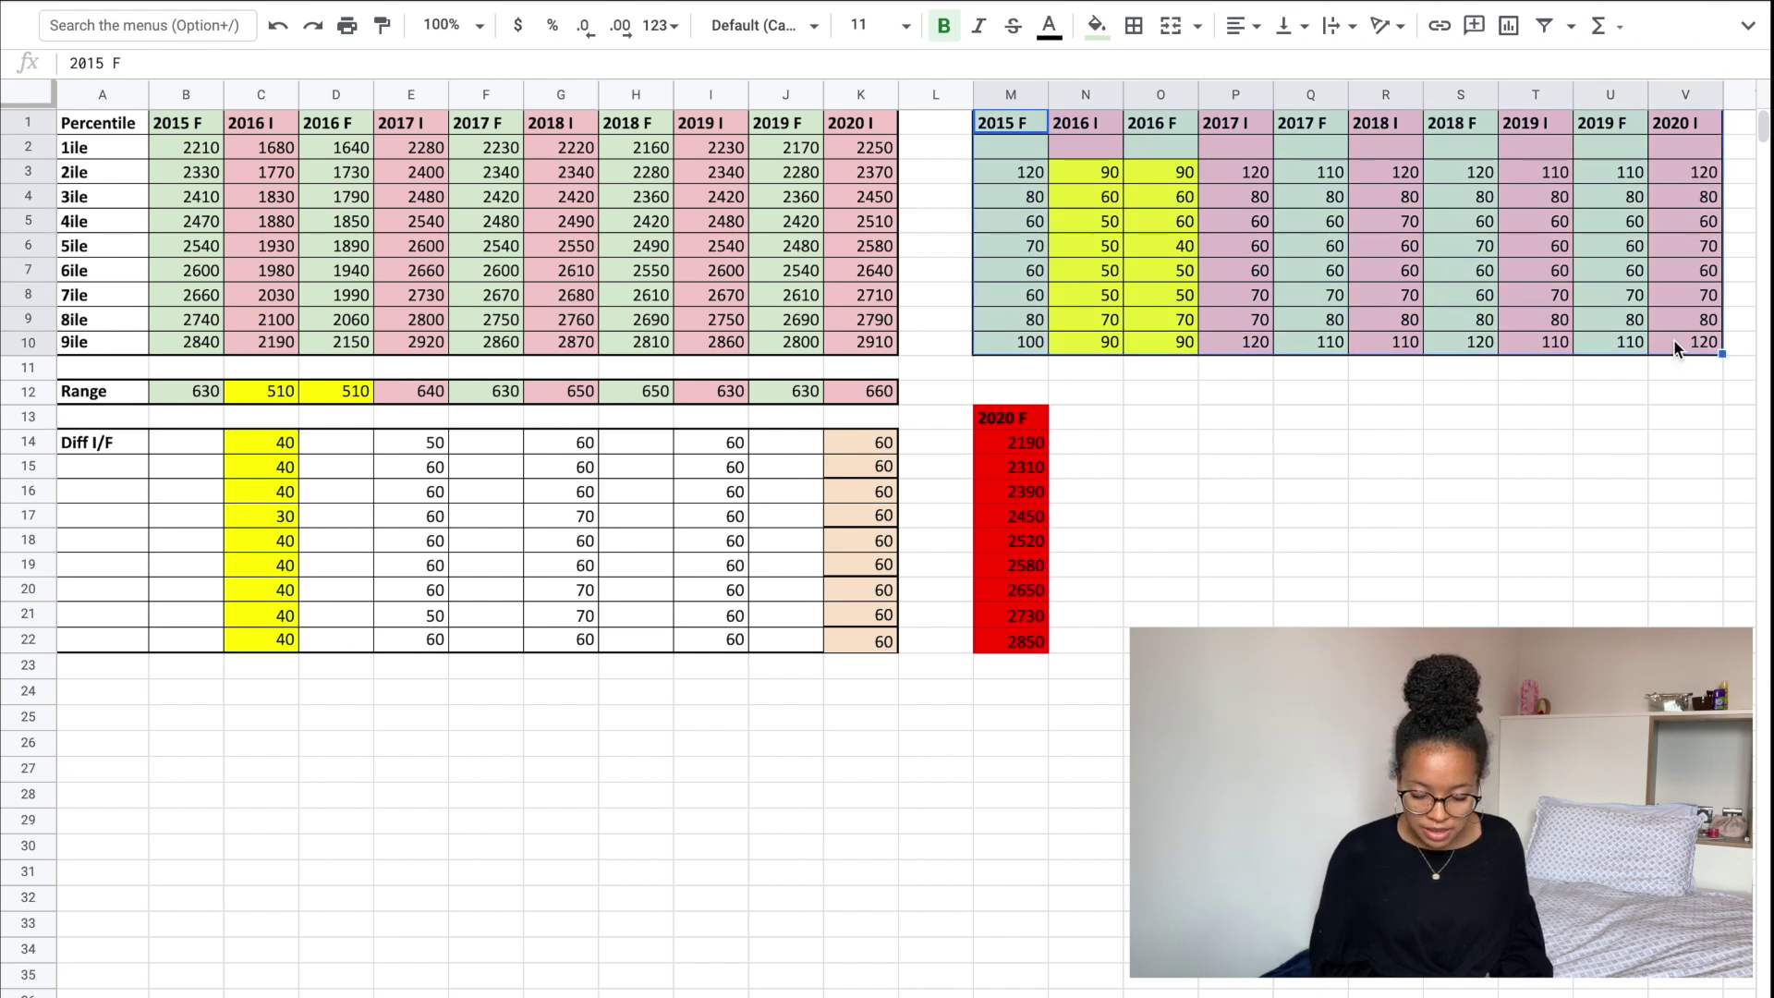
Step: Inspect the 2015 F gap formulas in M3:M5 and trace the 2ile gap back to the scores in B2 and B3
{"action": "left_click", "coordinate": [1173, 245]}
{"action": "left_click", "coordinate": [1016, 172]}
{"action": "double_click", "coordinate": [1016, 171]}
{"action": "left_click", "coordinate": [1033, 224]}
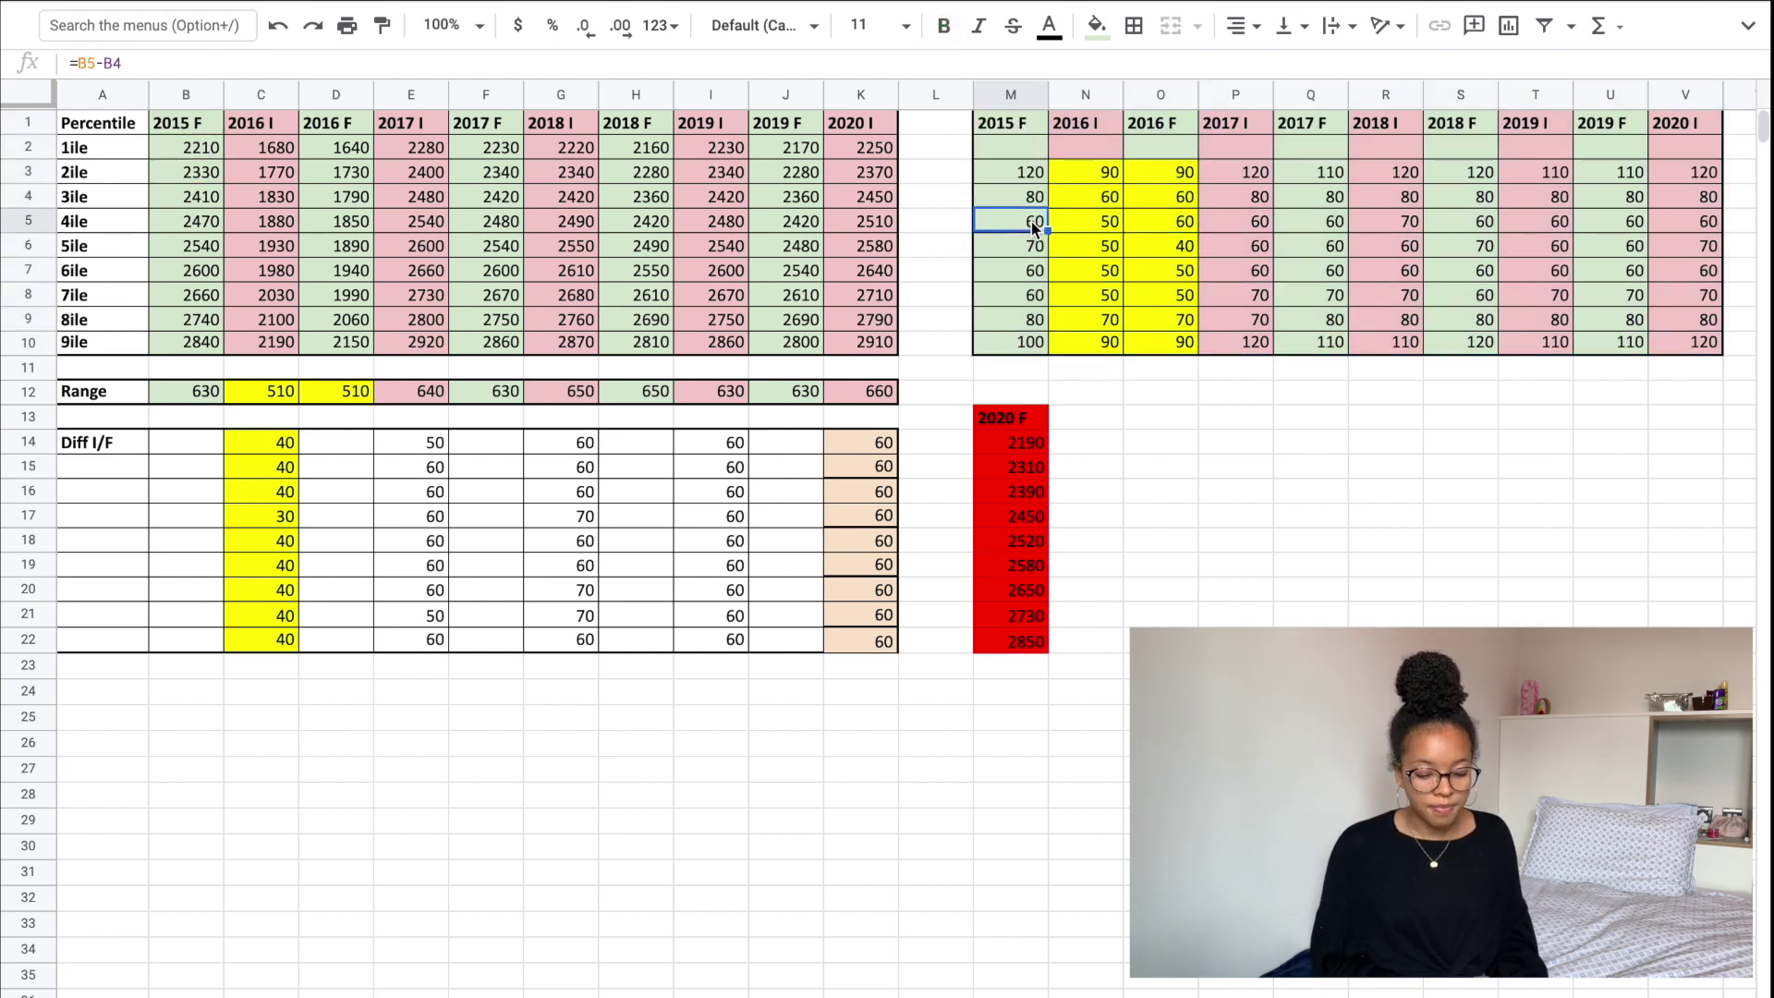
{"action": "left_click", "coordinate": [1021, 196]}
{"action": "left_click", "coordinate": [1018, 175]}
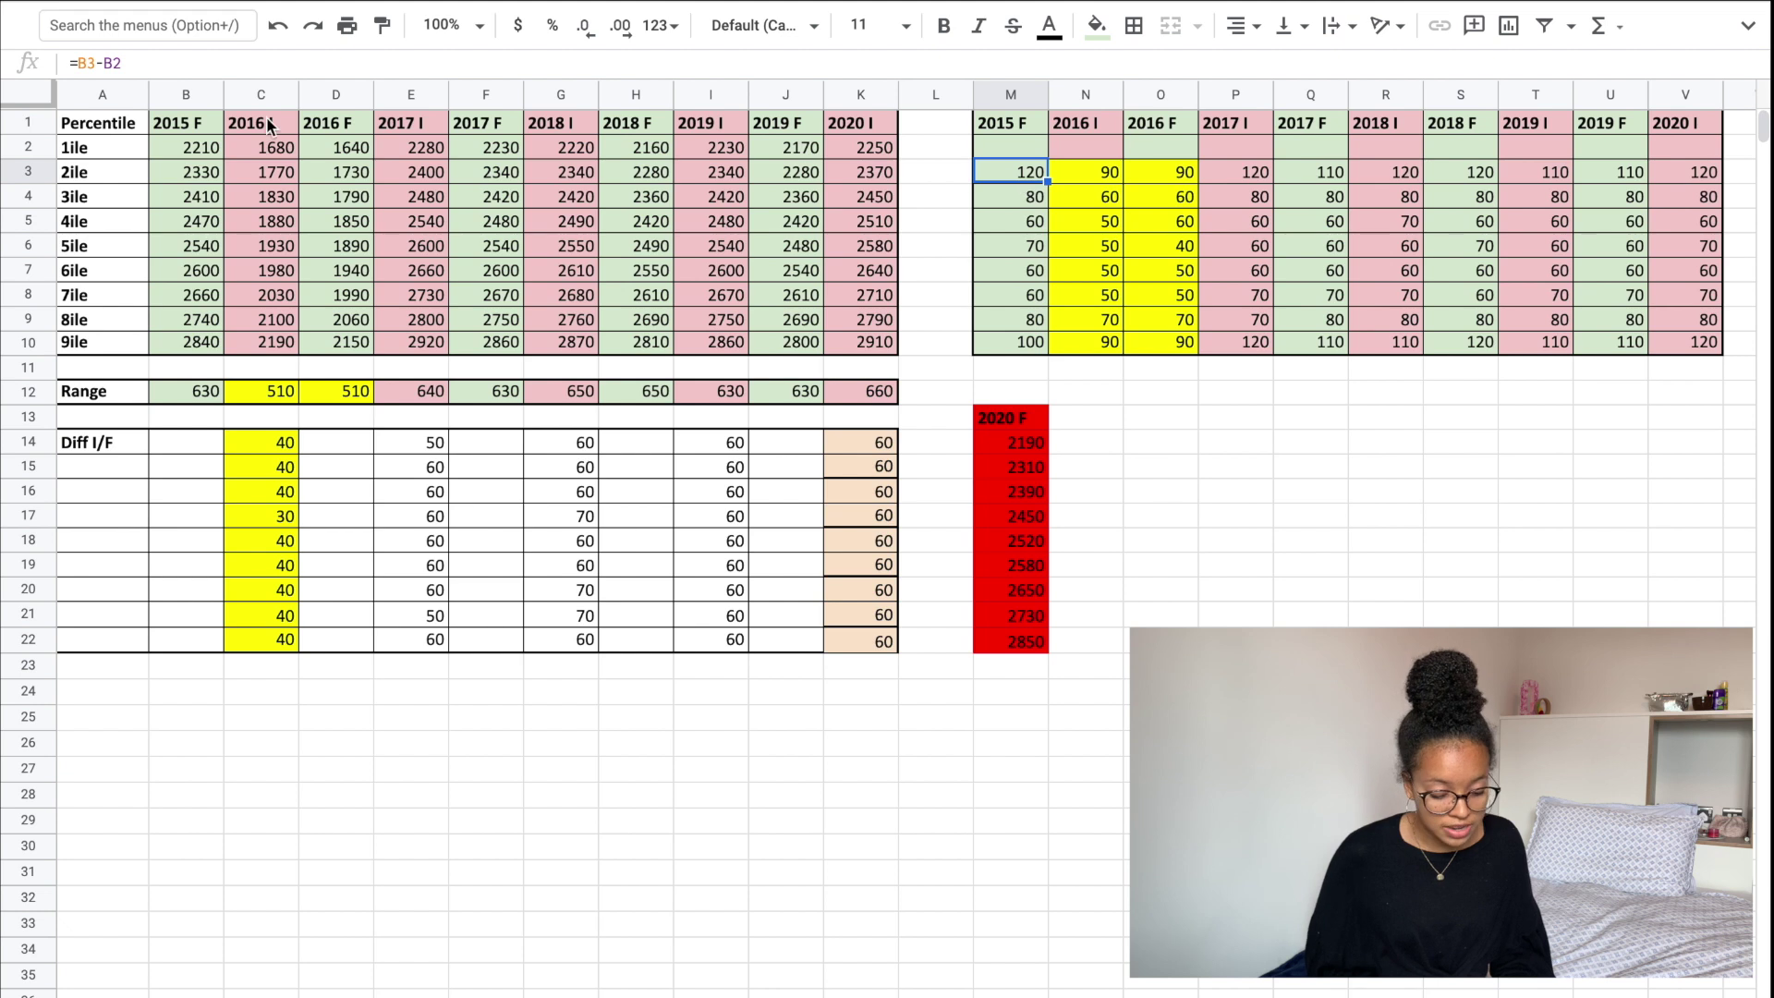
{"action": "left_click", "coordinate": [192, 145]}
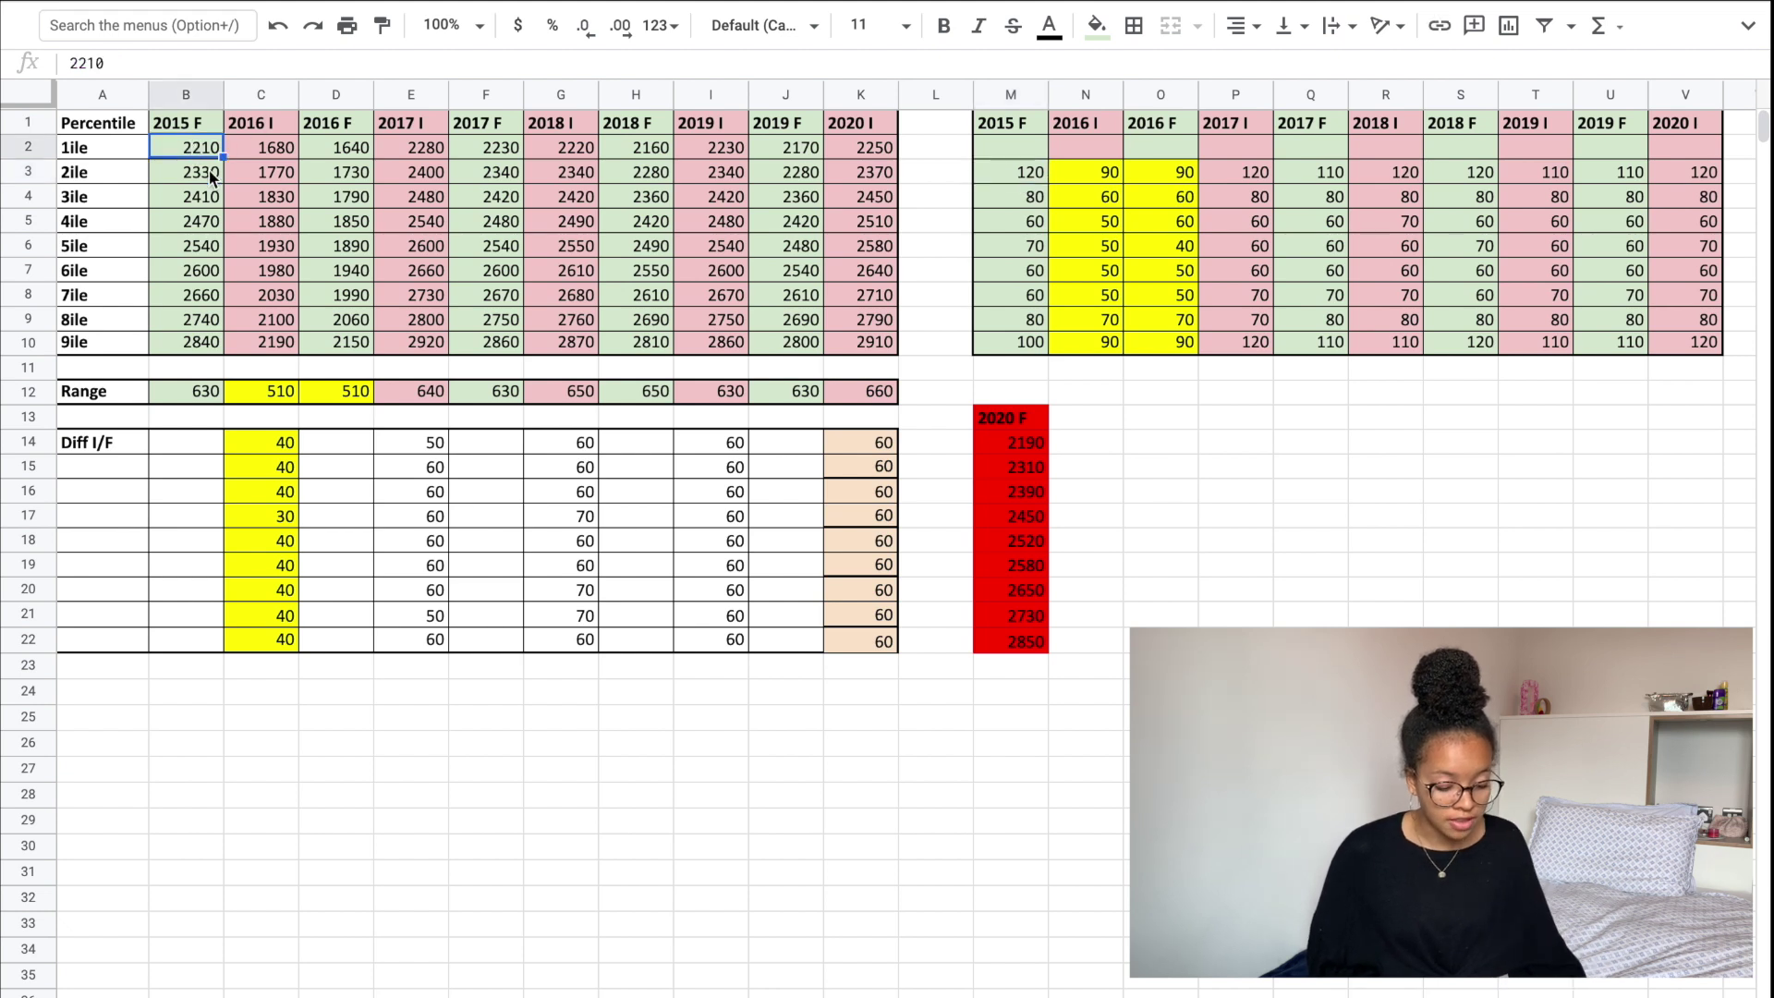
{"action": "left_click", "coordinate": [209, 172]}
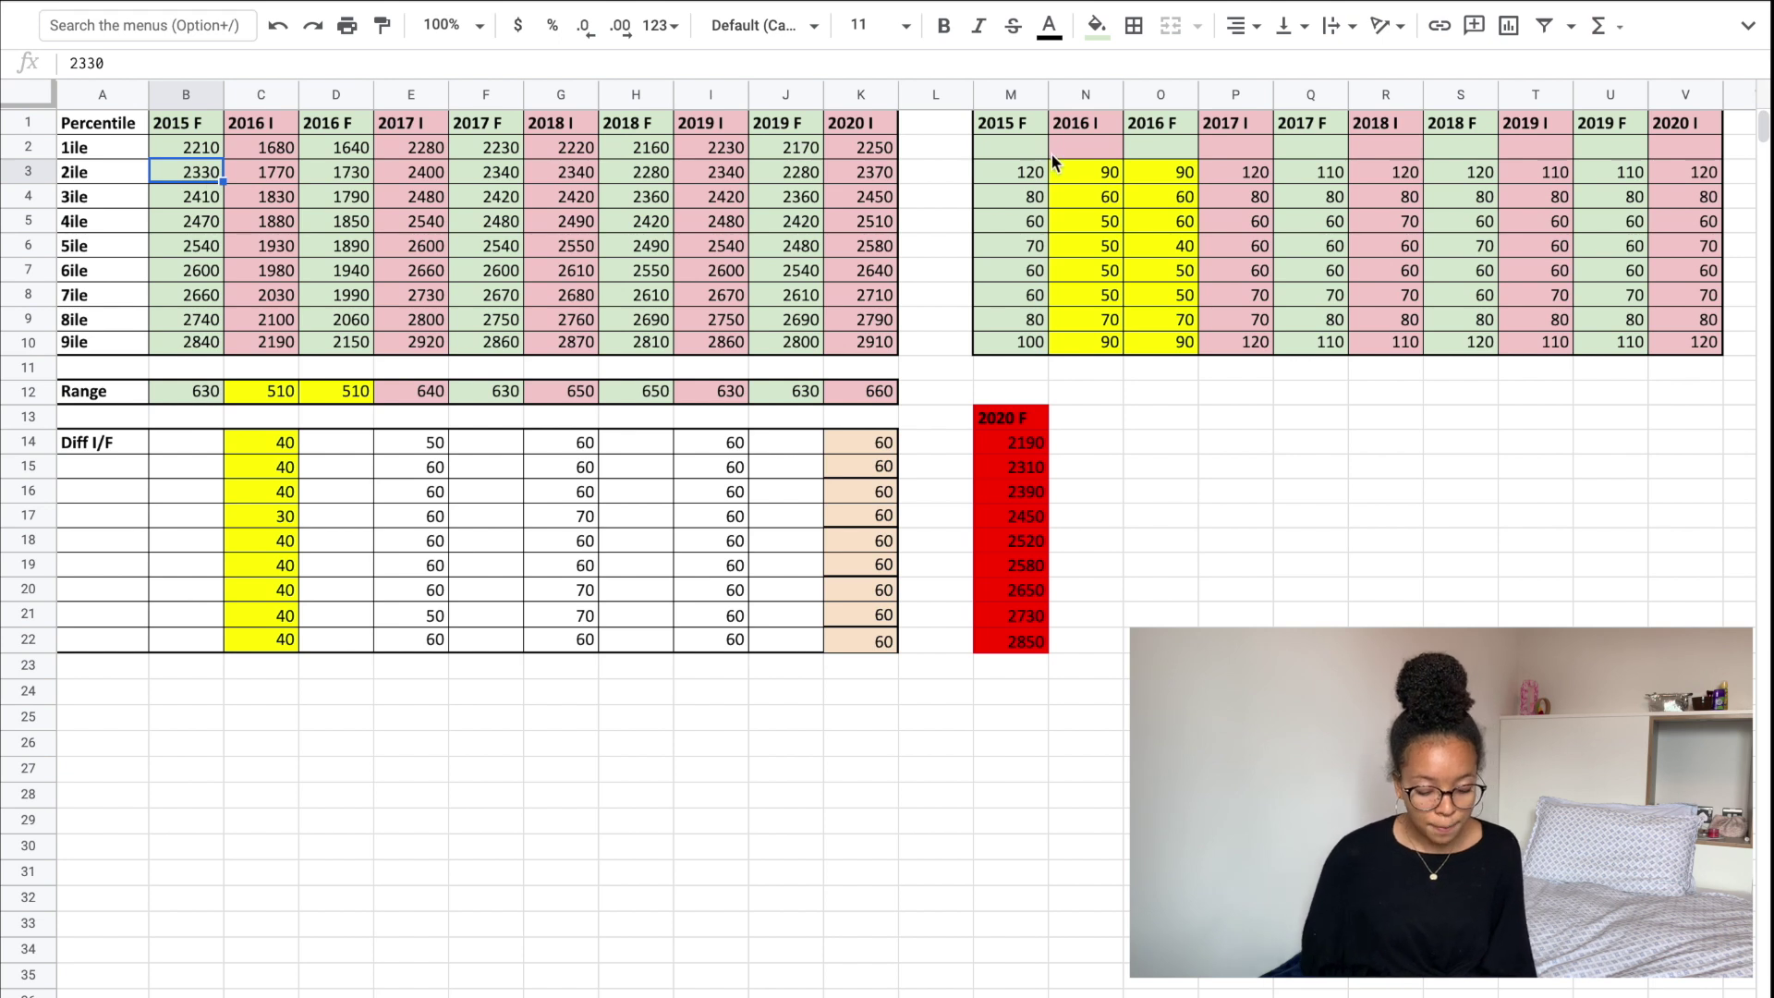
Step: Compare the yellow 2016 gaps in N3:O10 with the 2015 F gaps in M3:M10 and the 2017 to 2020 gaps in P3:V10
{"action": "left_click", "coordinate": [1075, 176]}
{"action": "left_click_drag", "start_coordinate": [1075, 175], "coordinate": [1169, 339]}
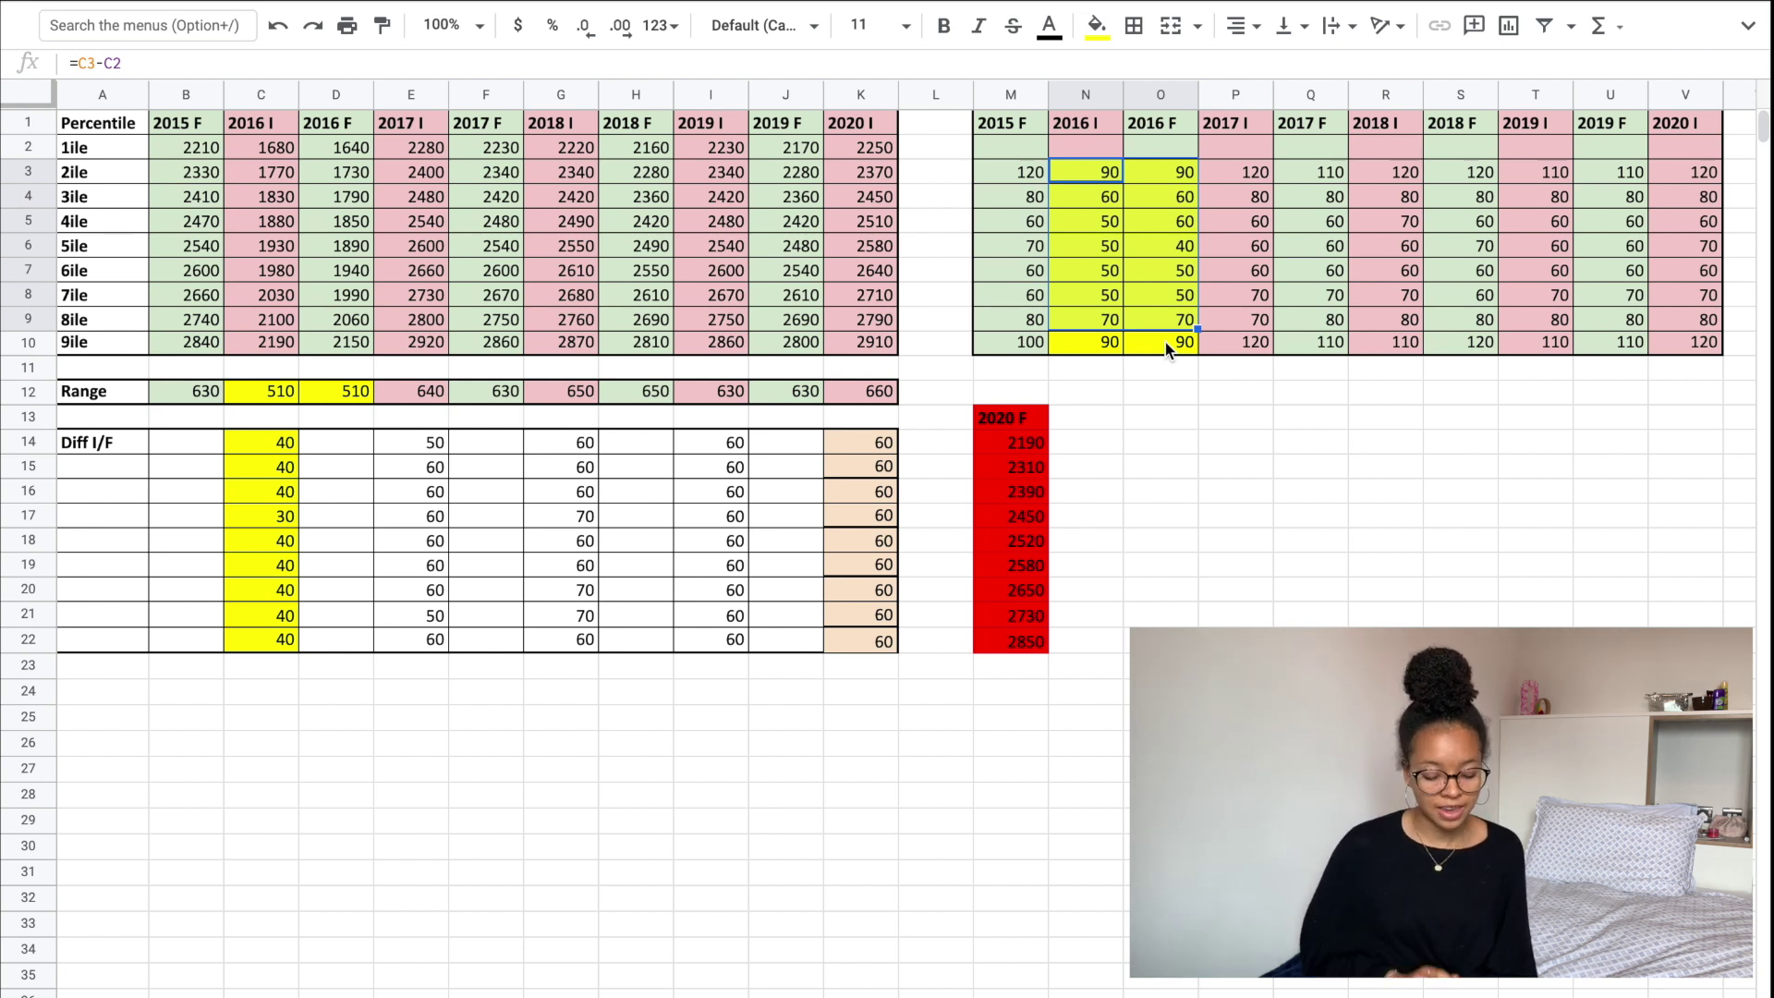
{"action": "left_click", "coordinate": [1166, 342]}
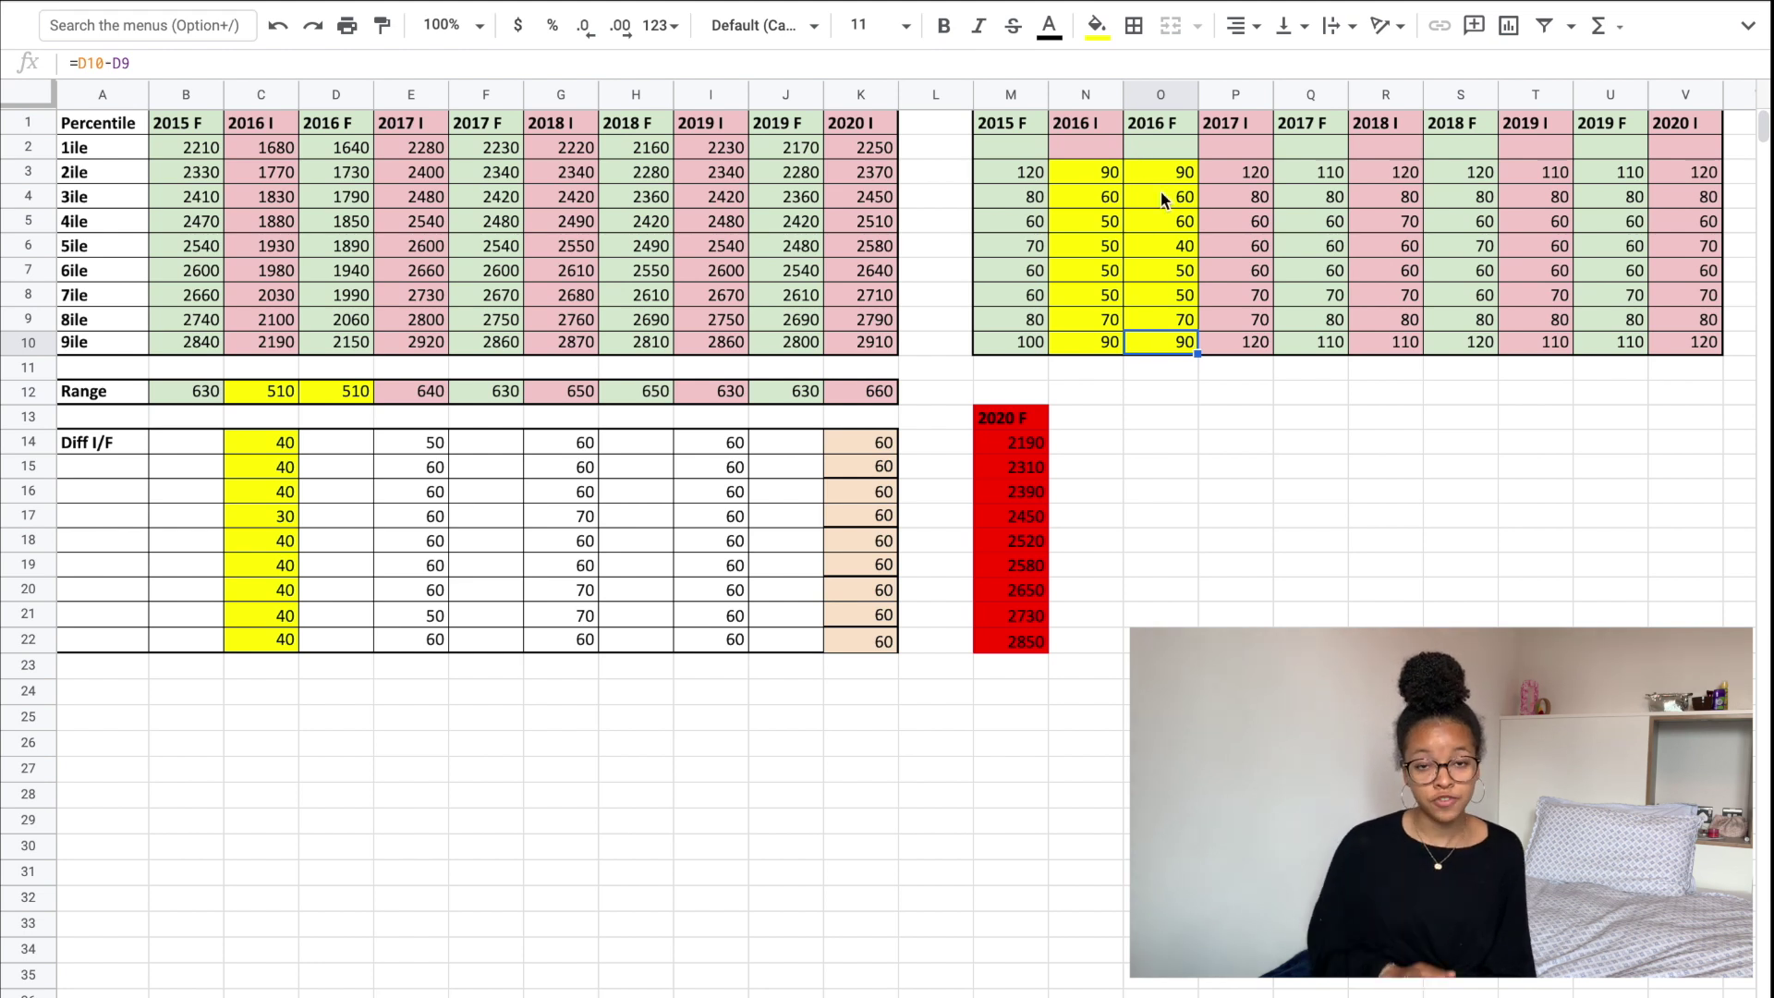
{"action": "left_click", "coordinate": [1034, 173]}
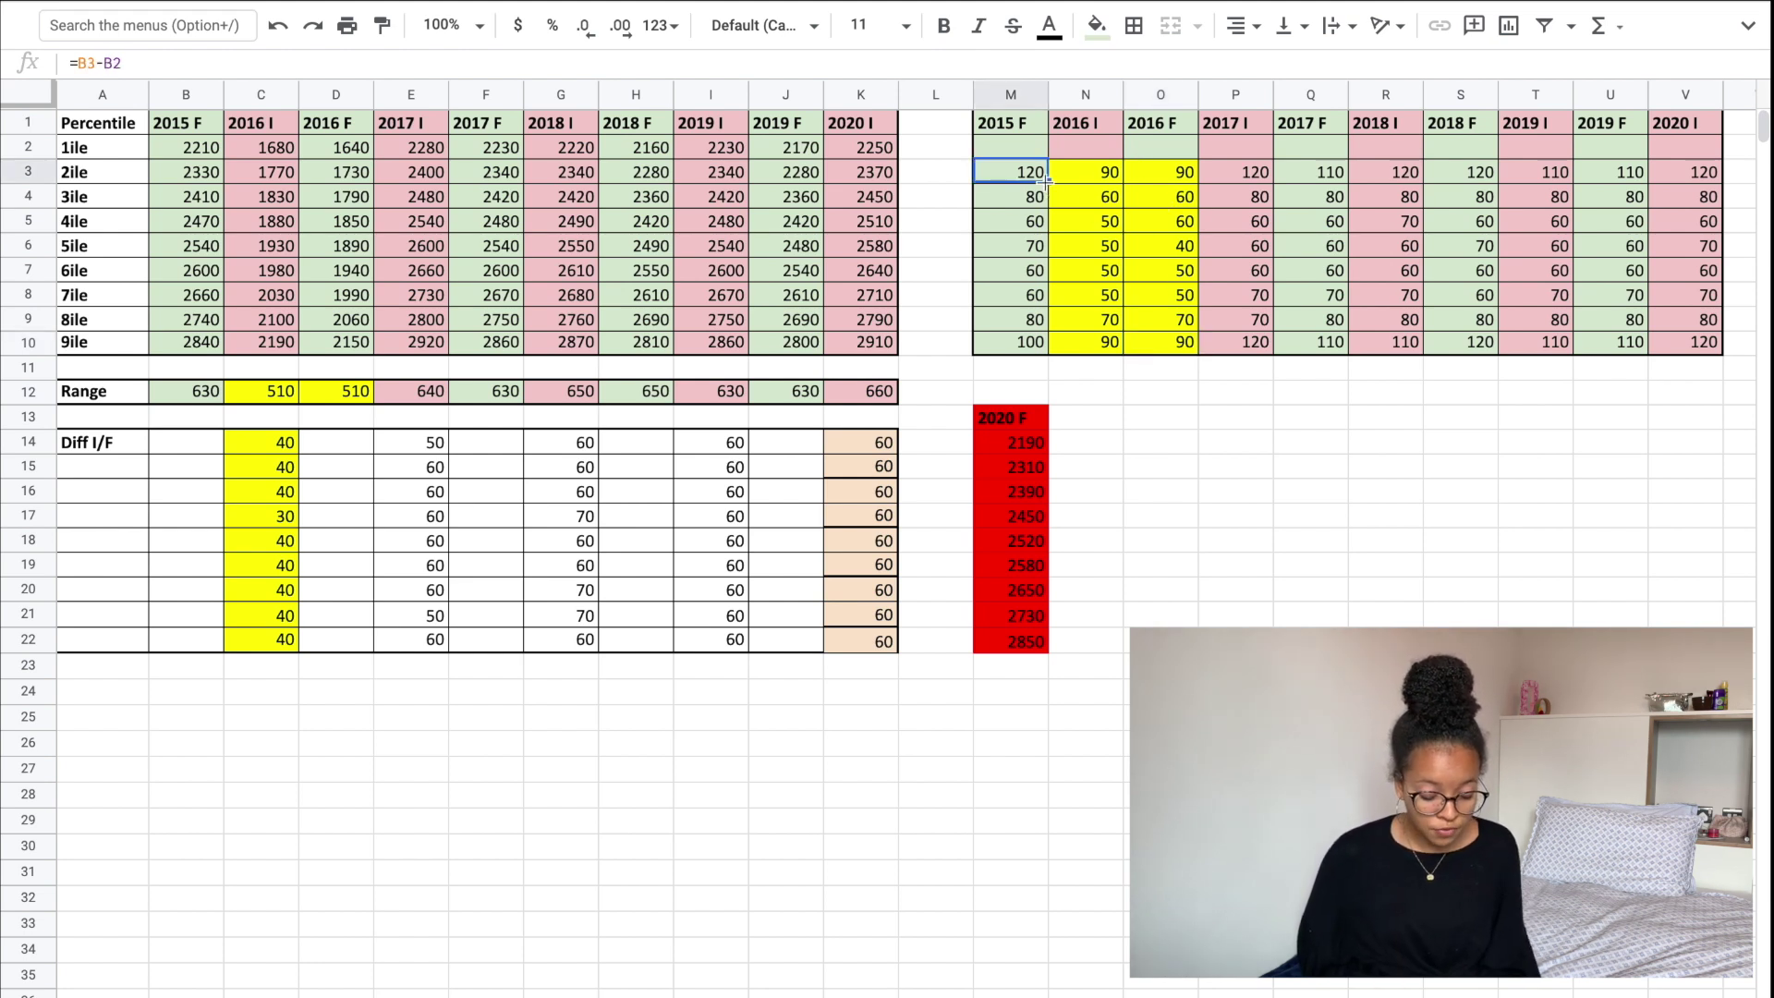
{"action": "left_click_drag", "start_coordinate": [1047, 181], "coordinate": [1024, 340]}
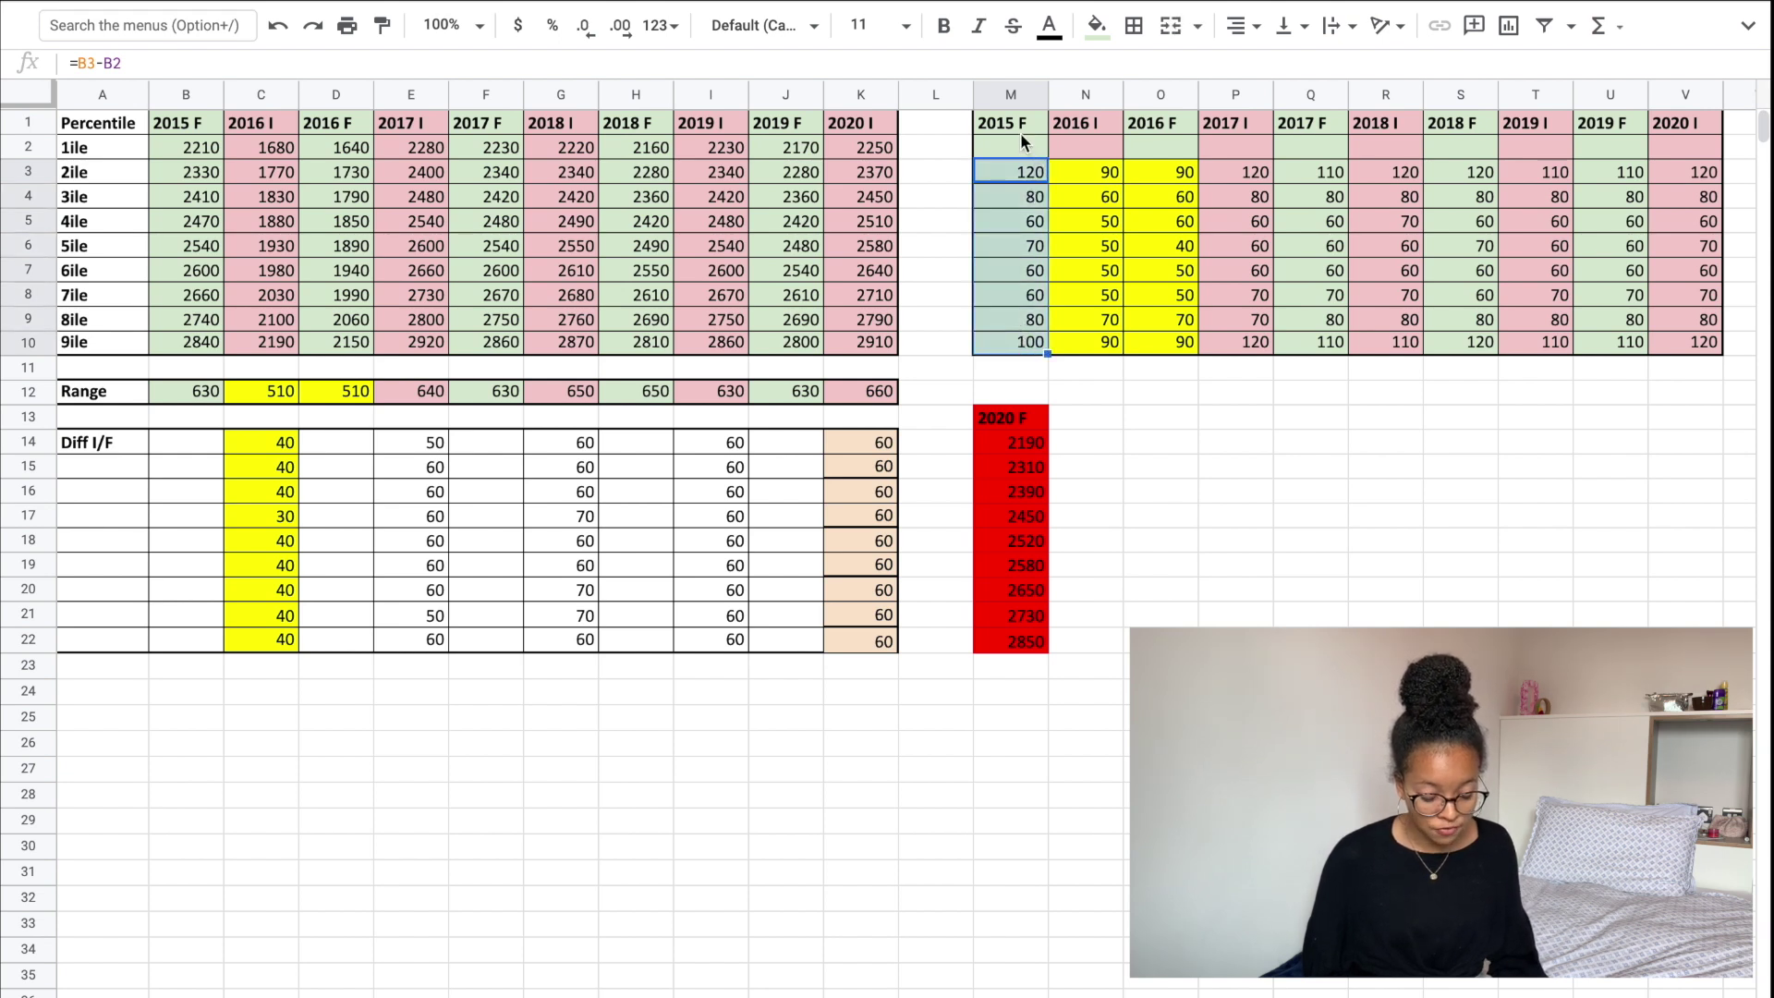
{"action": "left_click_drag", "start_coordinate": [1233, 179], "coordinate": [1696, 348]}
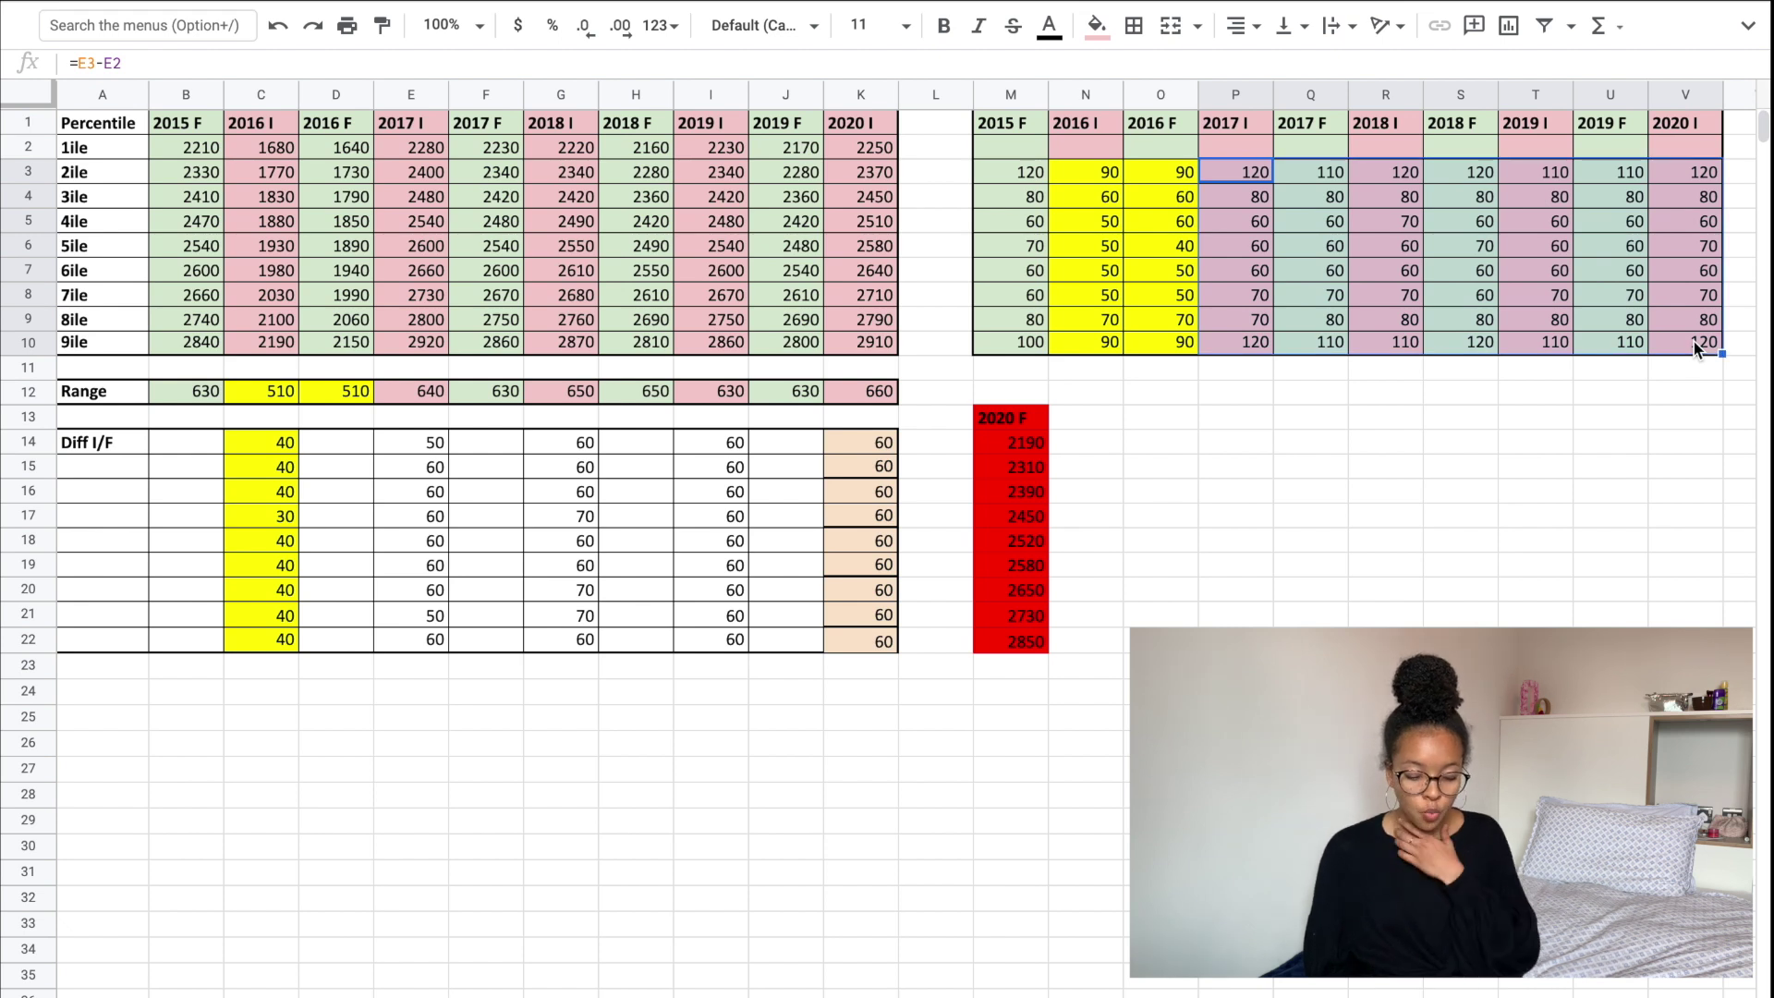
{"action": "left_click", "coordinate": [1253, 177]}
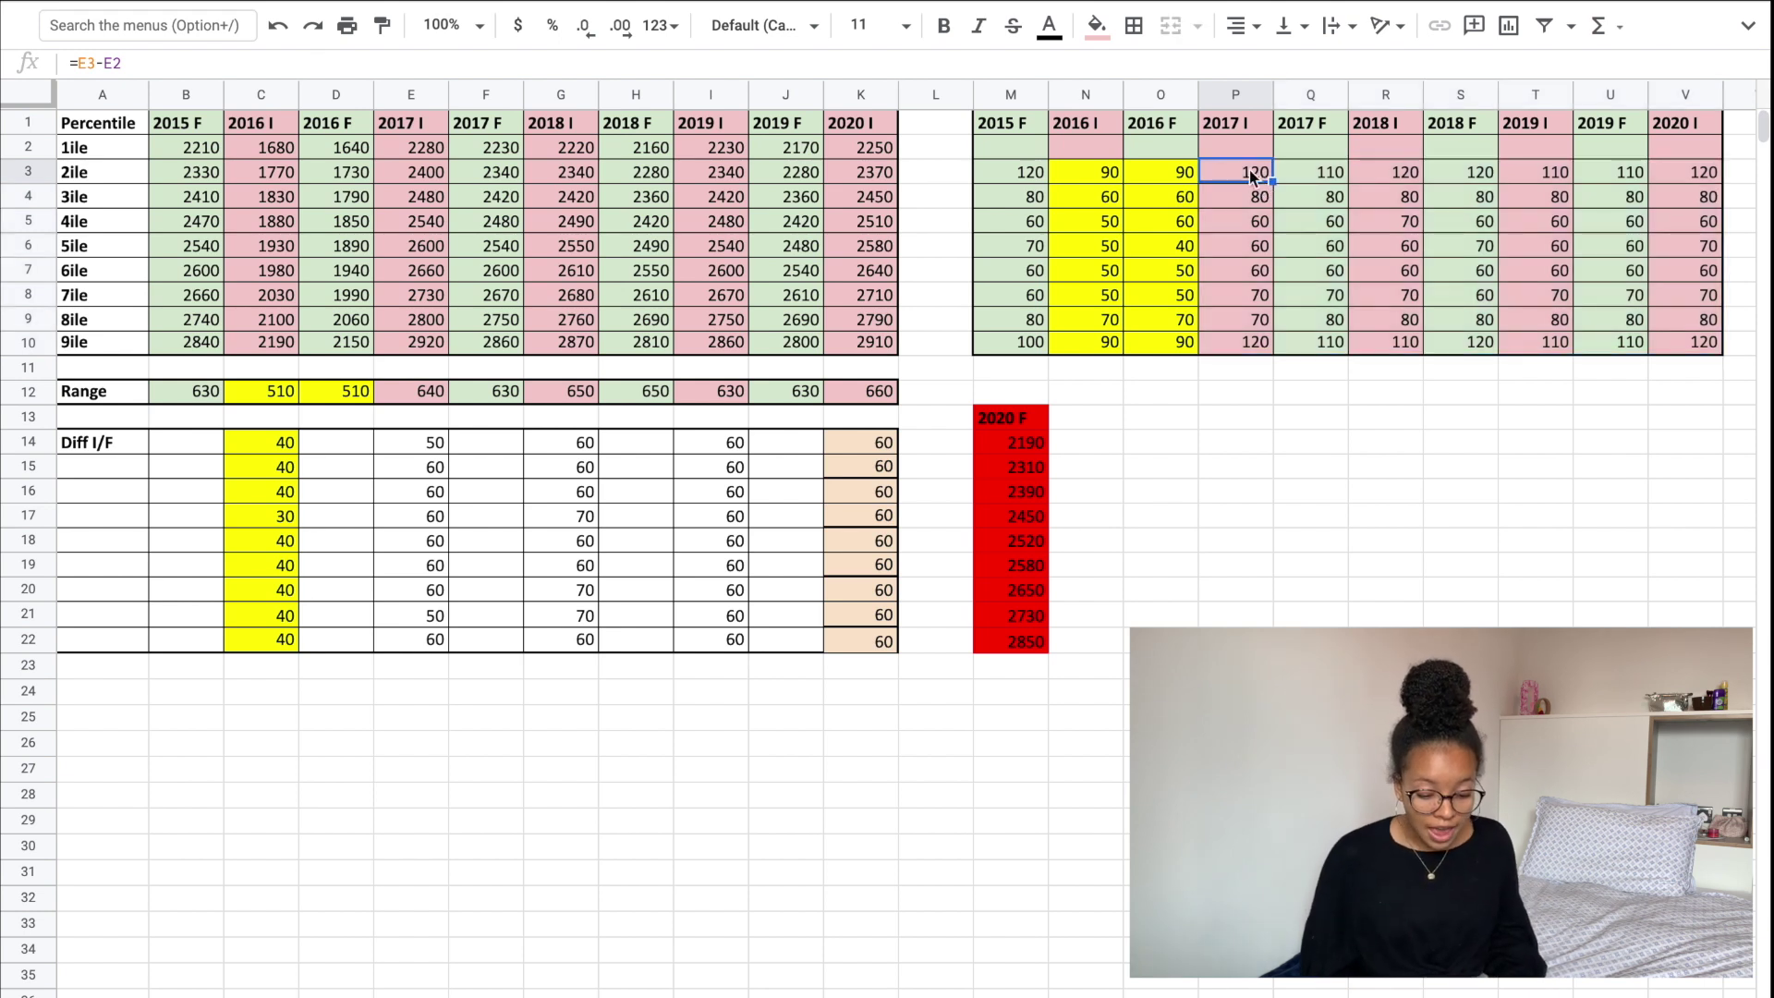
Step: Compare the 2017 I and 2017 F gaps in rows 3, 9 and 10, and review the 2018 and 2019 gaps in R3:U10
{"action": "left_click_drag", "start_coordinate": [1259, 178], "coordinate": [1326, 346]}
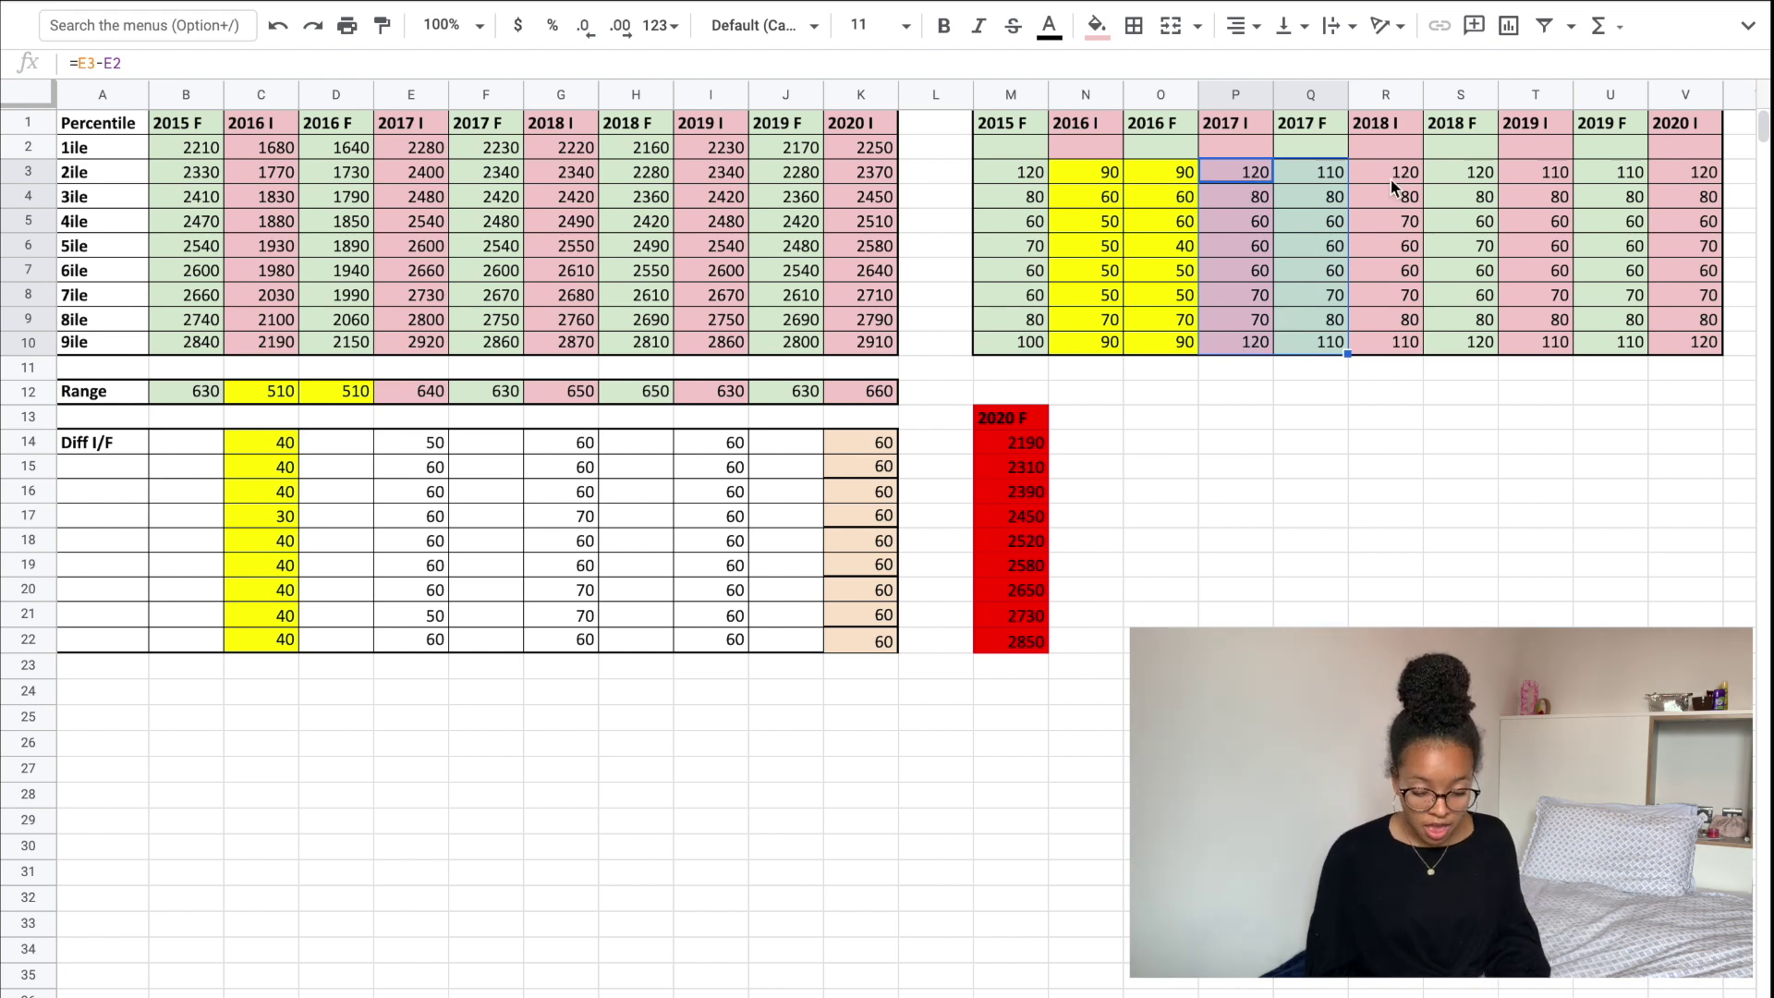
{"action": "left_click", "coordinate": [1256, 179]}
{"action": "left_click", "coordinate": [1323, 174]}
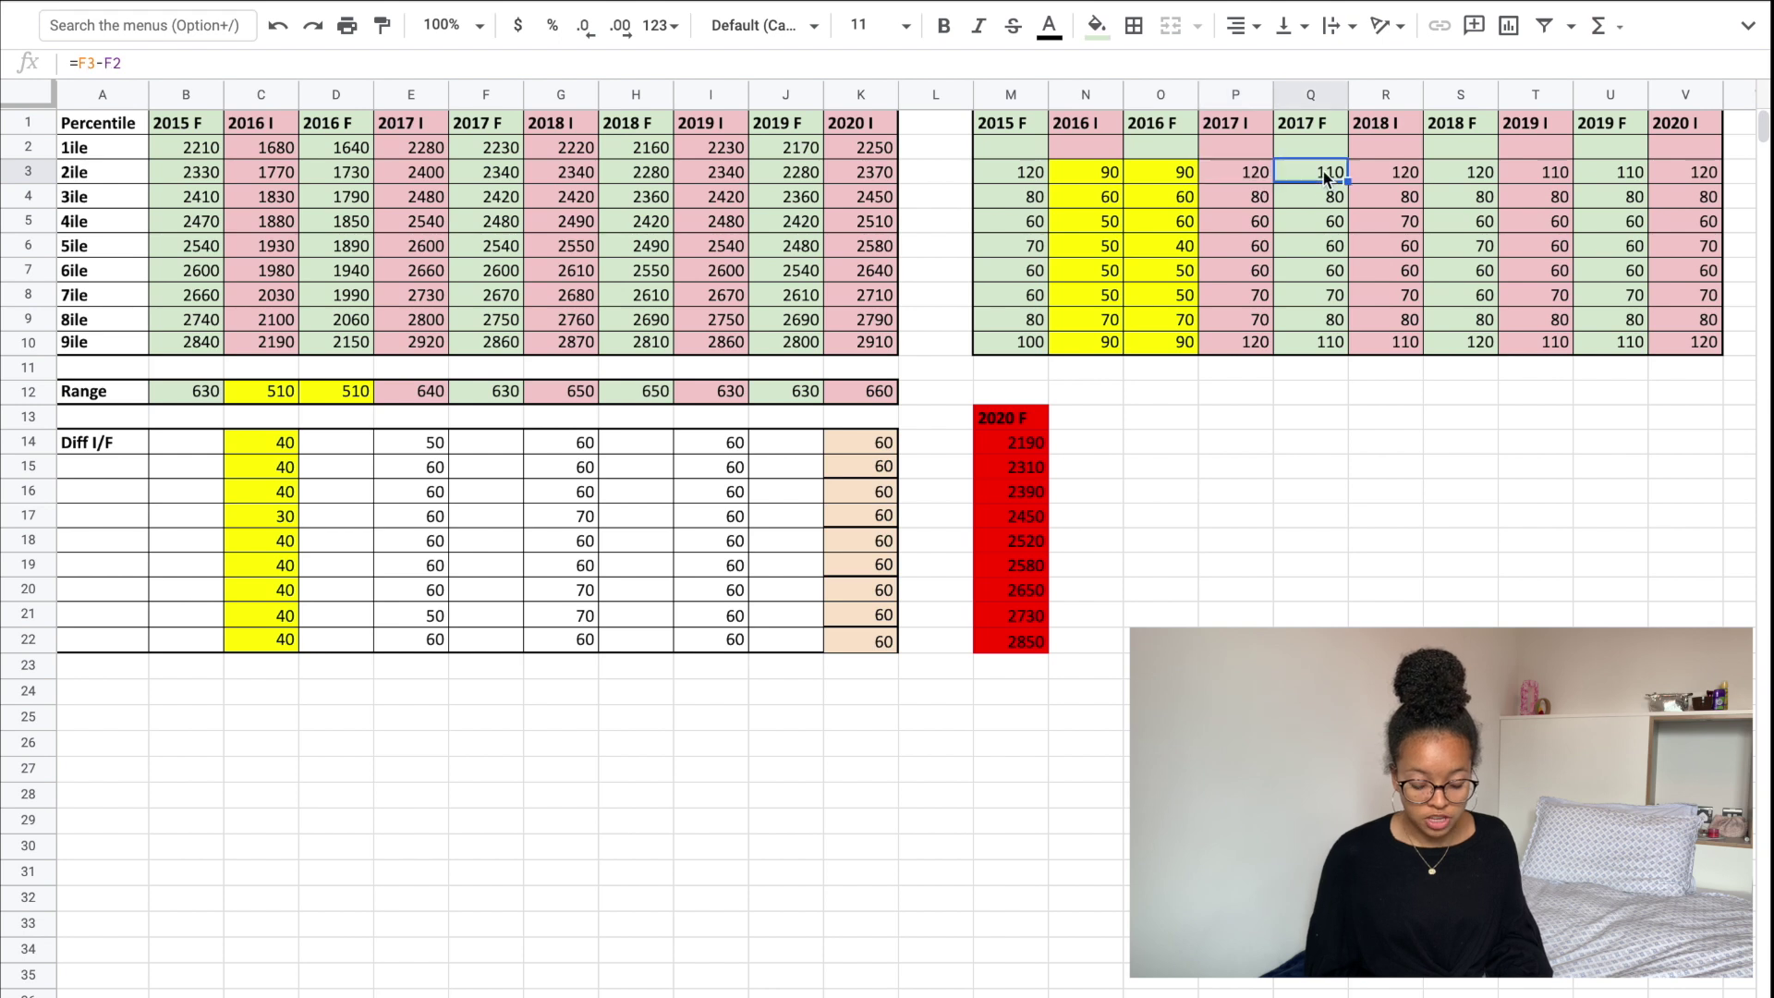
{"action": "left_click", "coordinate": [1244, 349]}
{"action": "left_click", "coordinate": [1308, 347]}
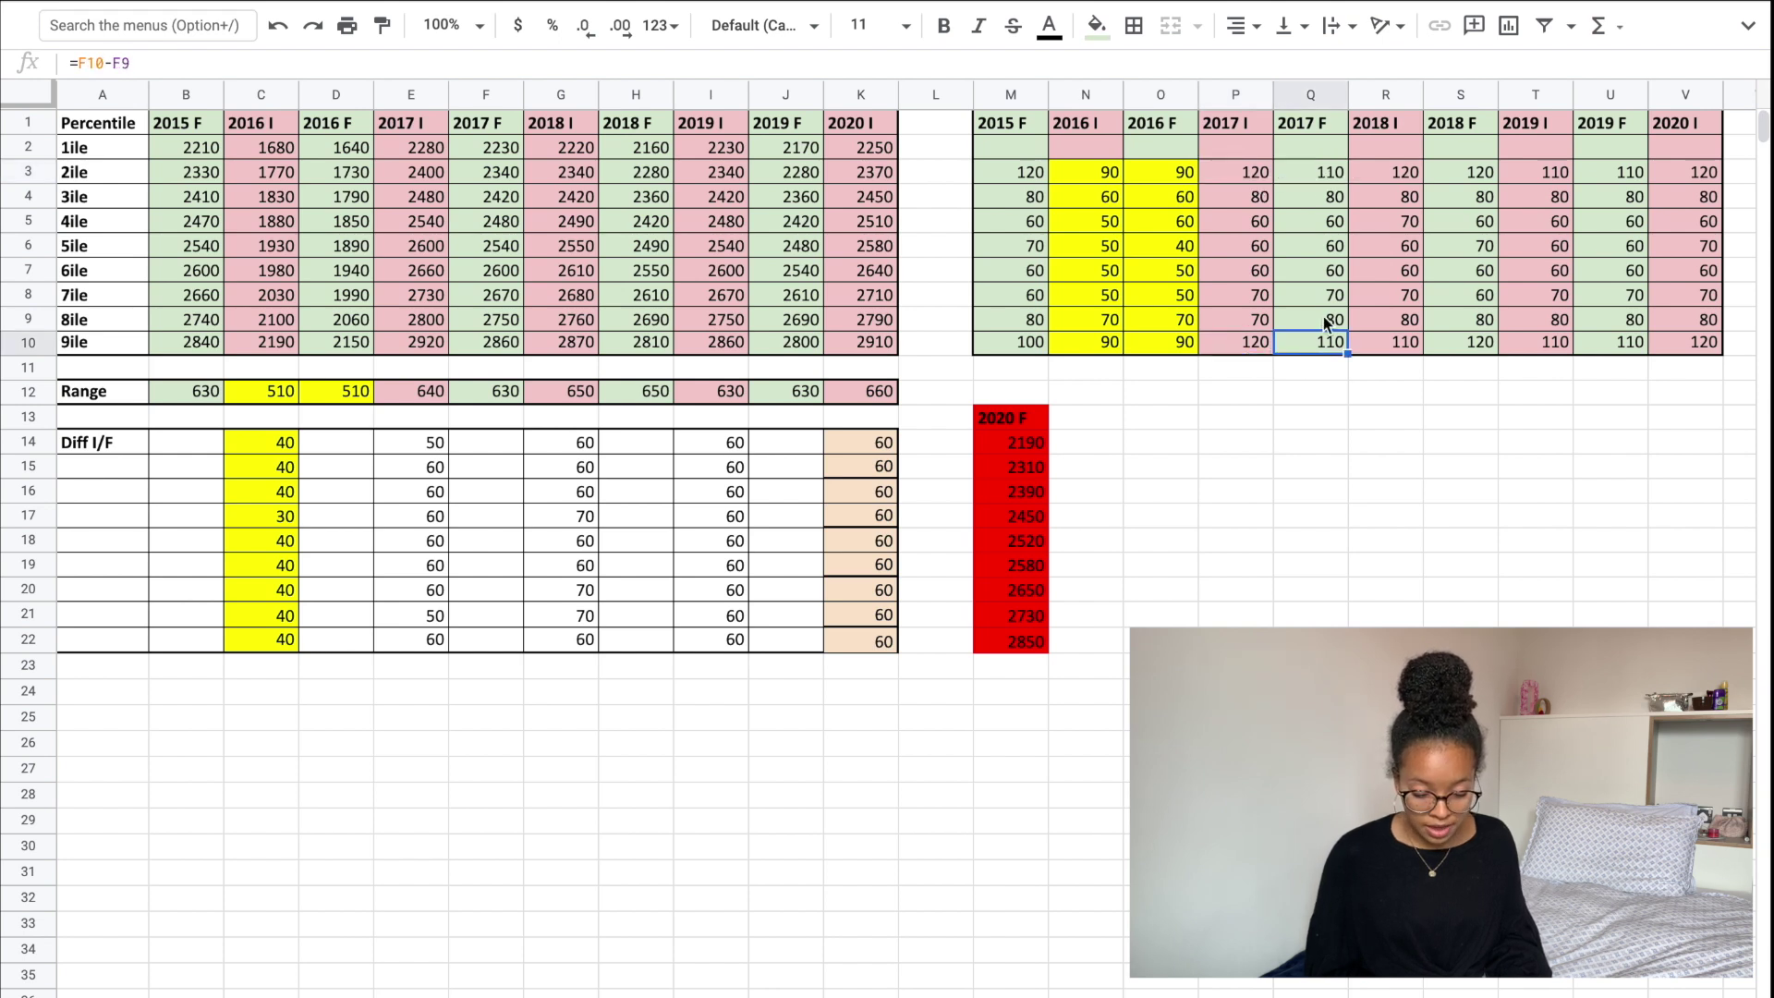
{"action": "left_click_drag", "start_coordinate": [1261, 323], "coordinate": [1312, 324]}
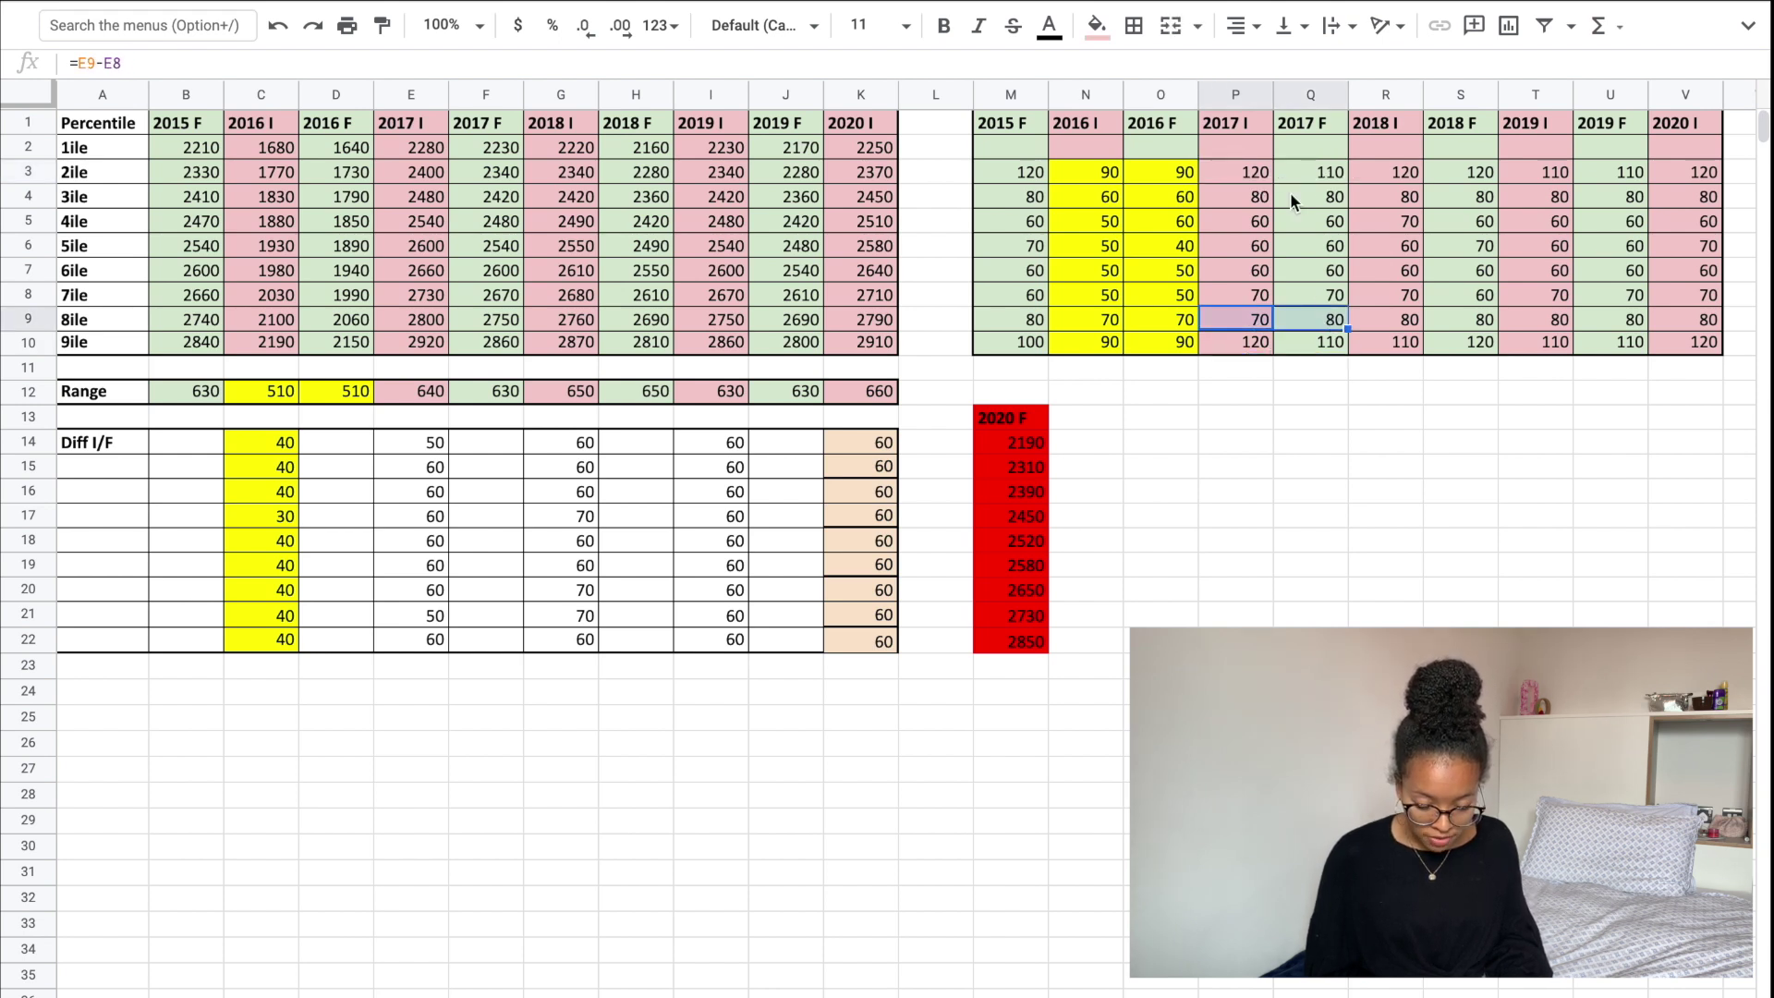
{"action": "left_click_drag", "start_coordinate": [1388, 168], "coordinate": [1609, 340]}
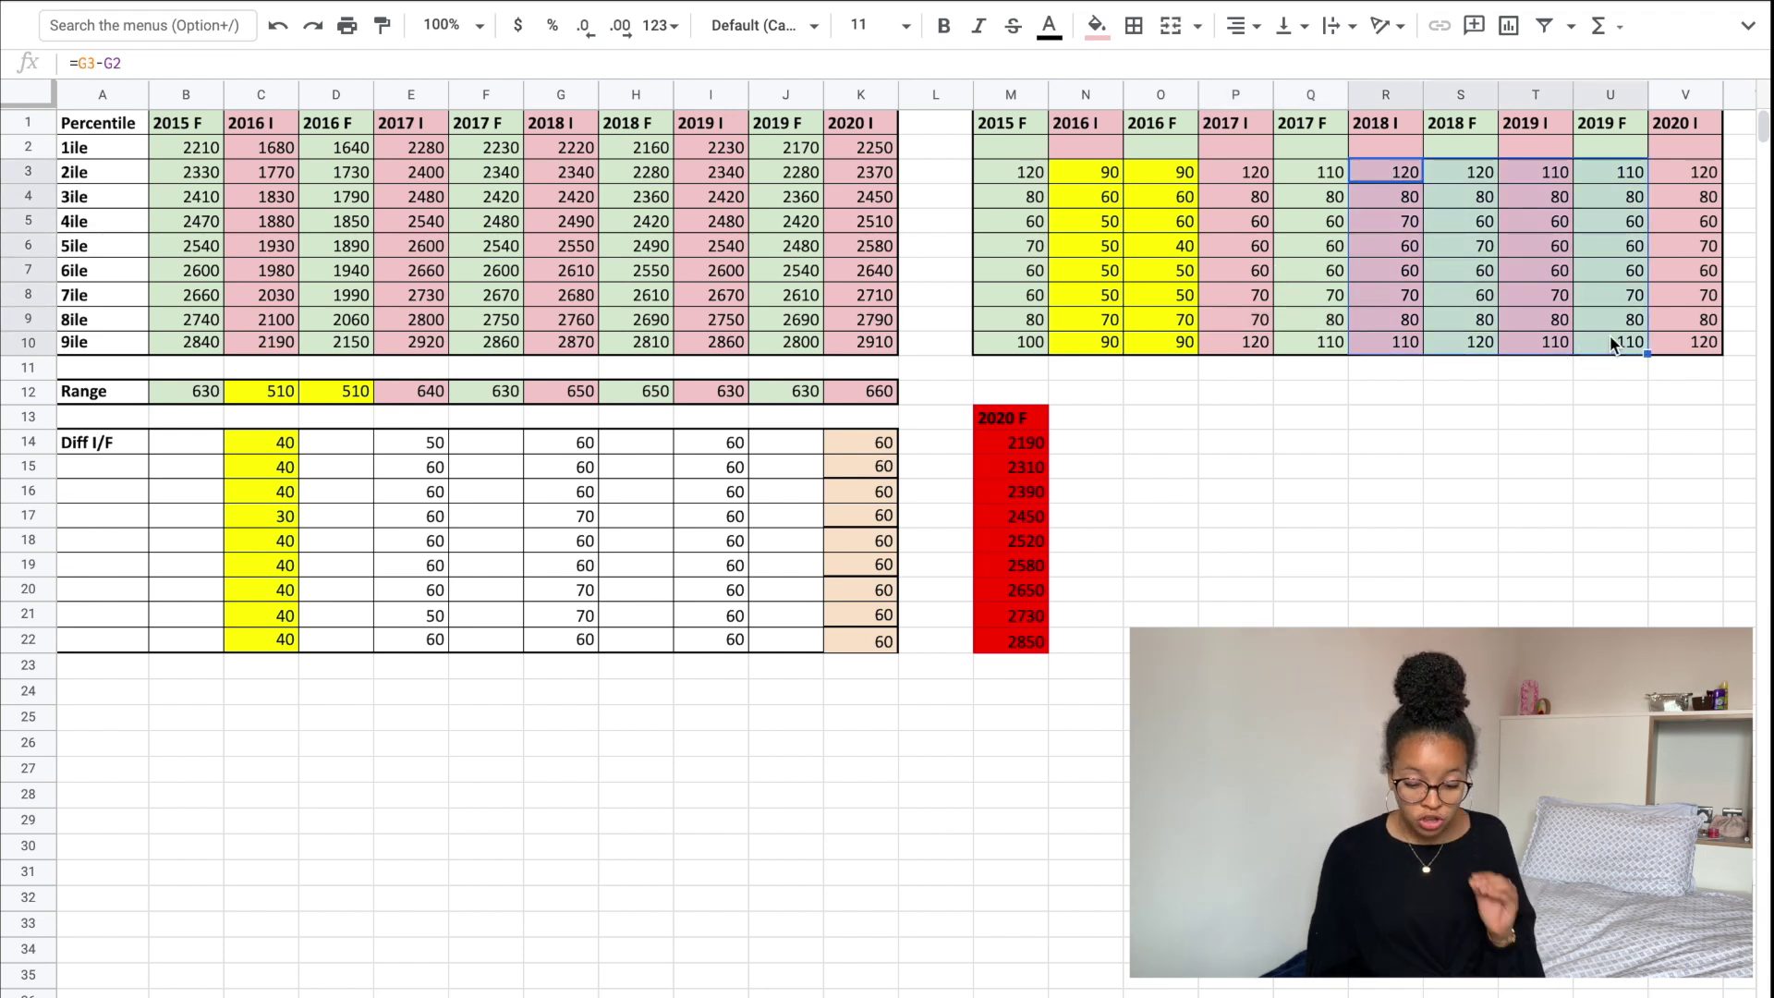
Step: Enter 120, 80, 60, 70, 60, 70, 80 and 120 down W3:W10, beside the 2020 I gap column
{"action": "scroll", "coordinate": [1594, 337], "scroll_direction": "right", "scroll_amount": 3}
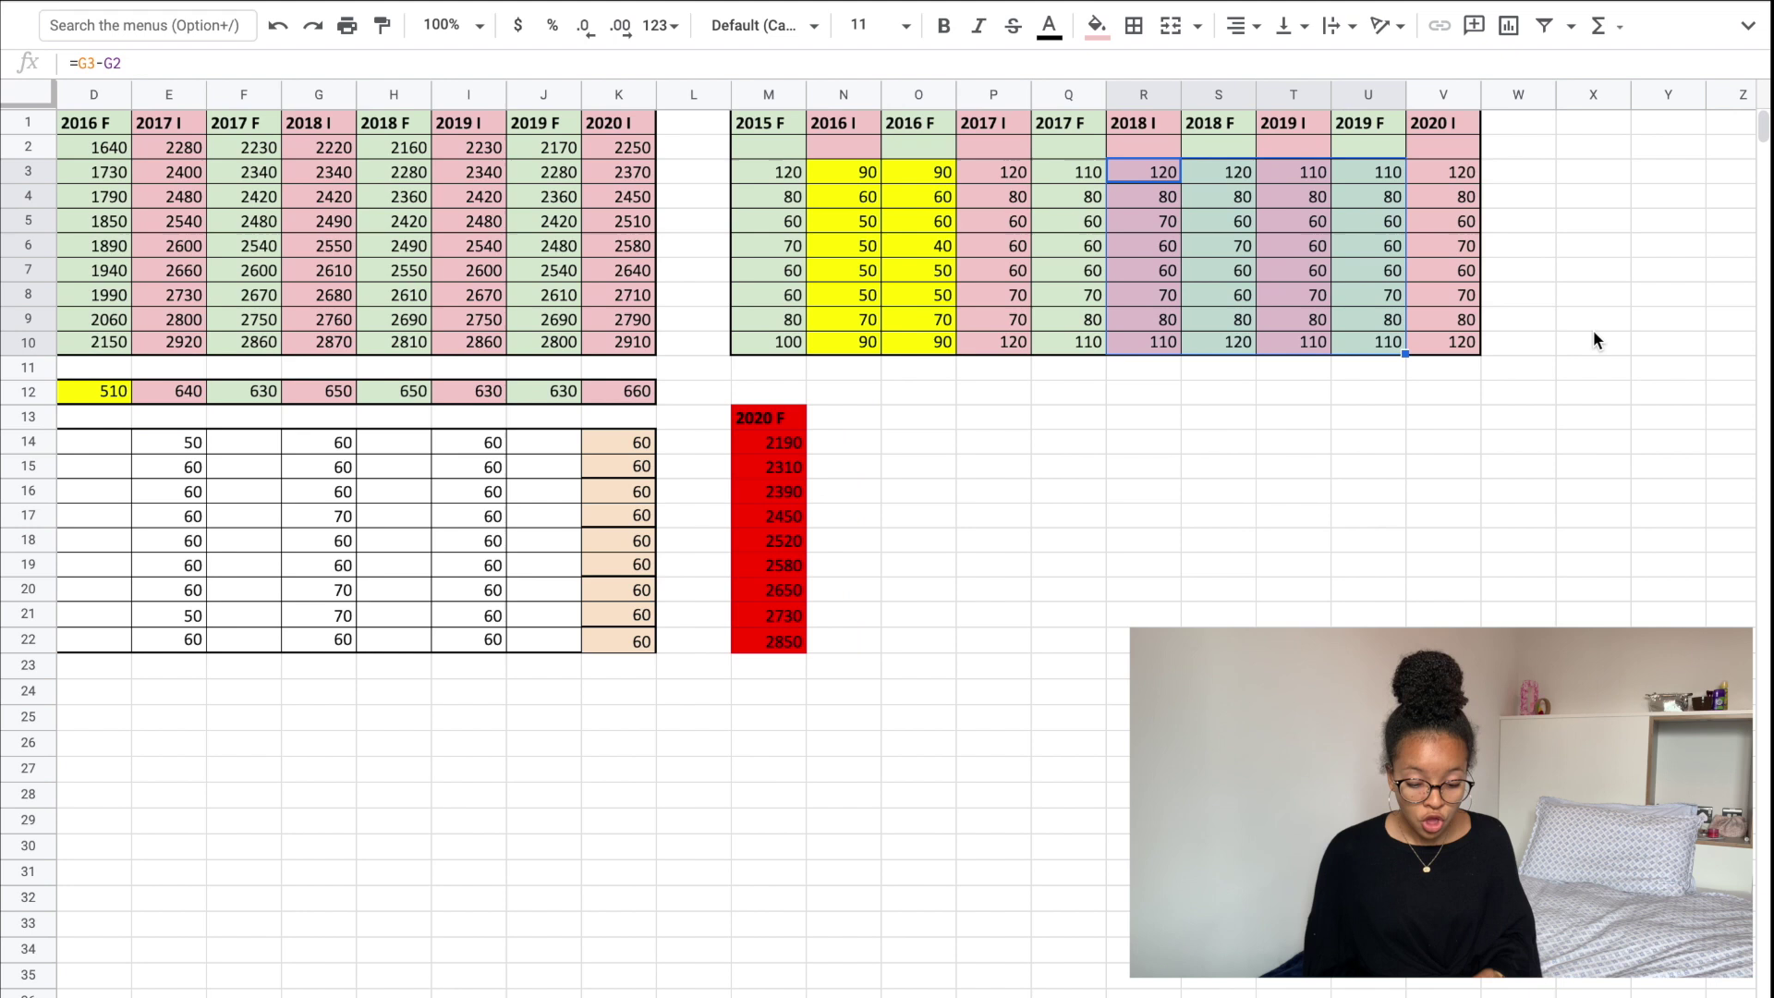
{"action": "left_click", "coordinate": [1503, 178]}
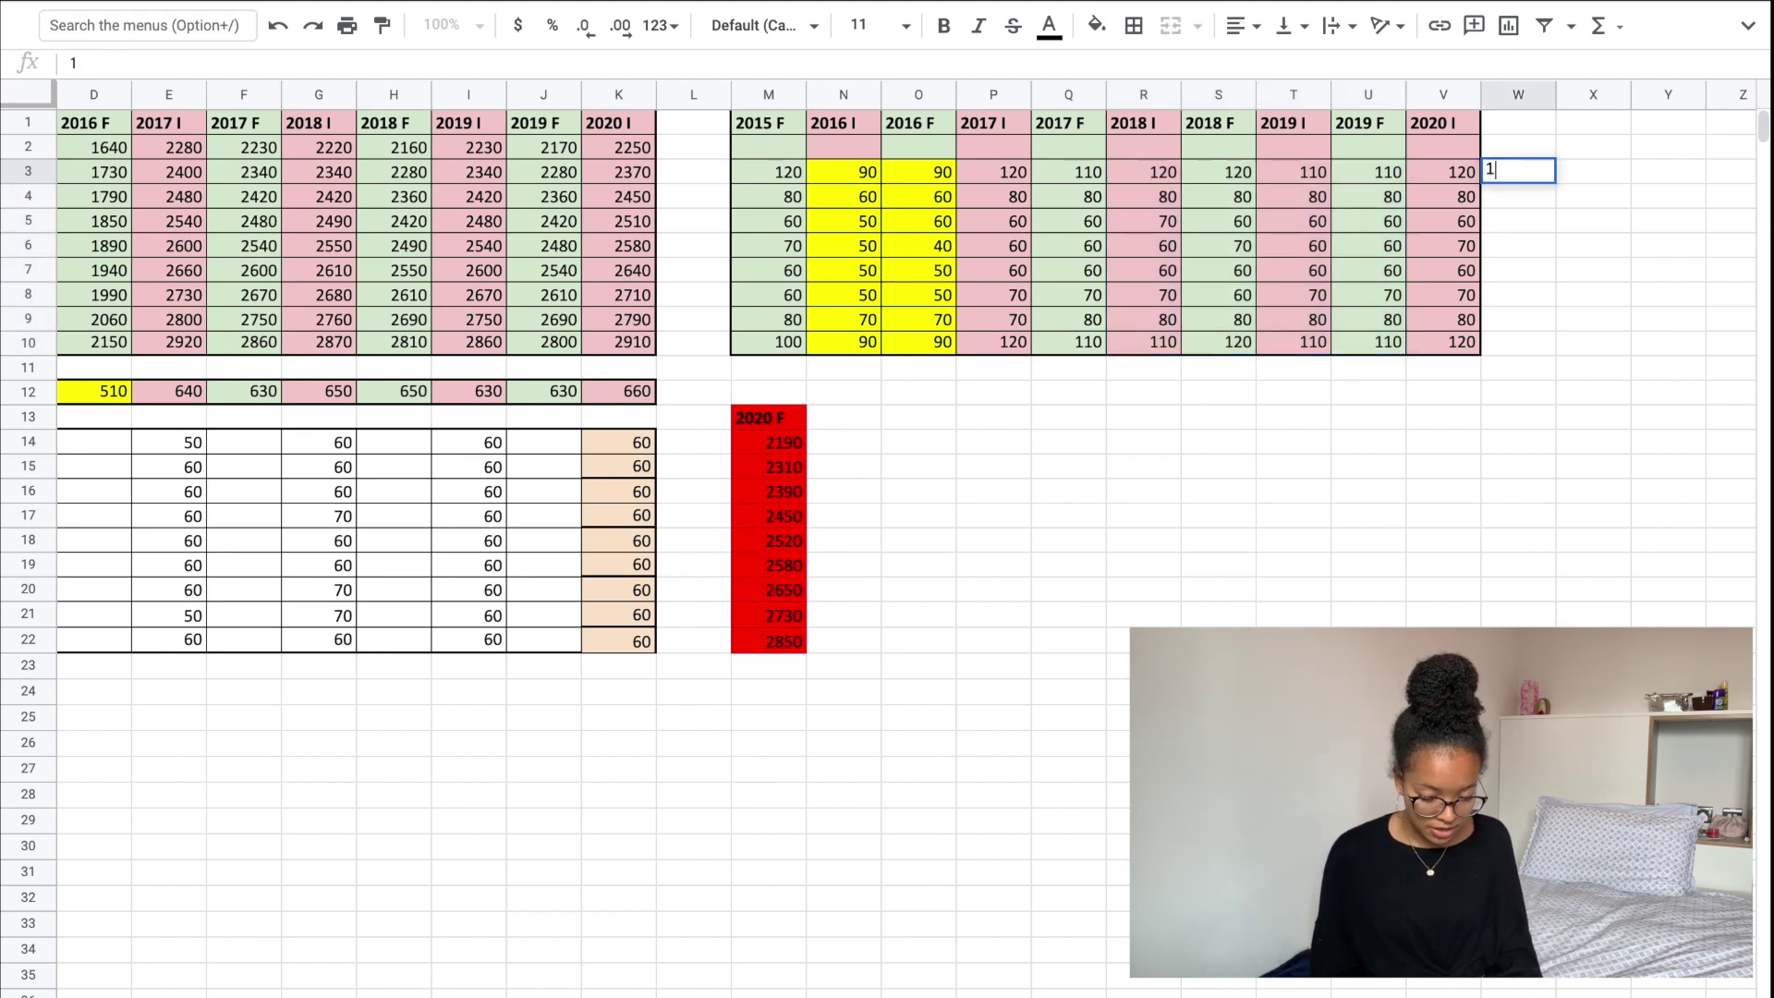
{"action": "type", "text": "120"}
{"action": "key", "text": "Return"}
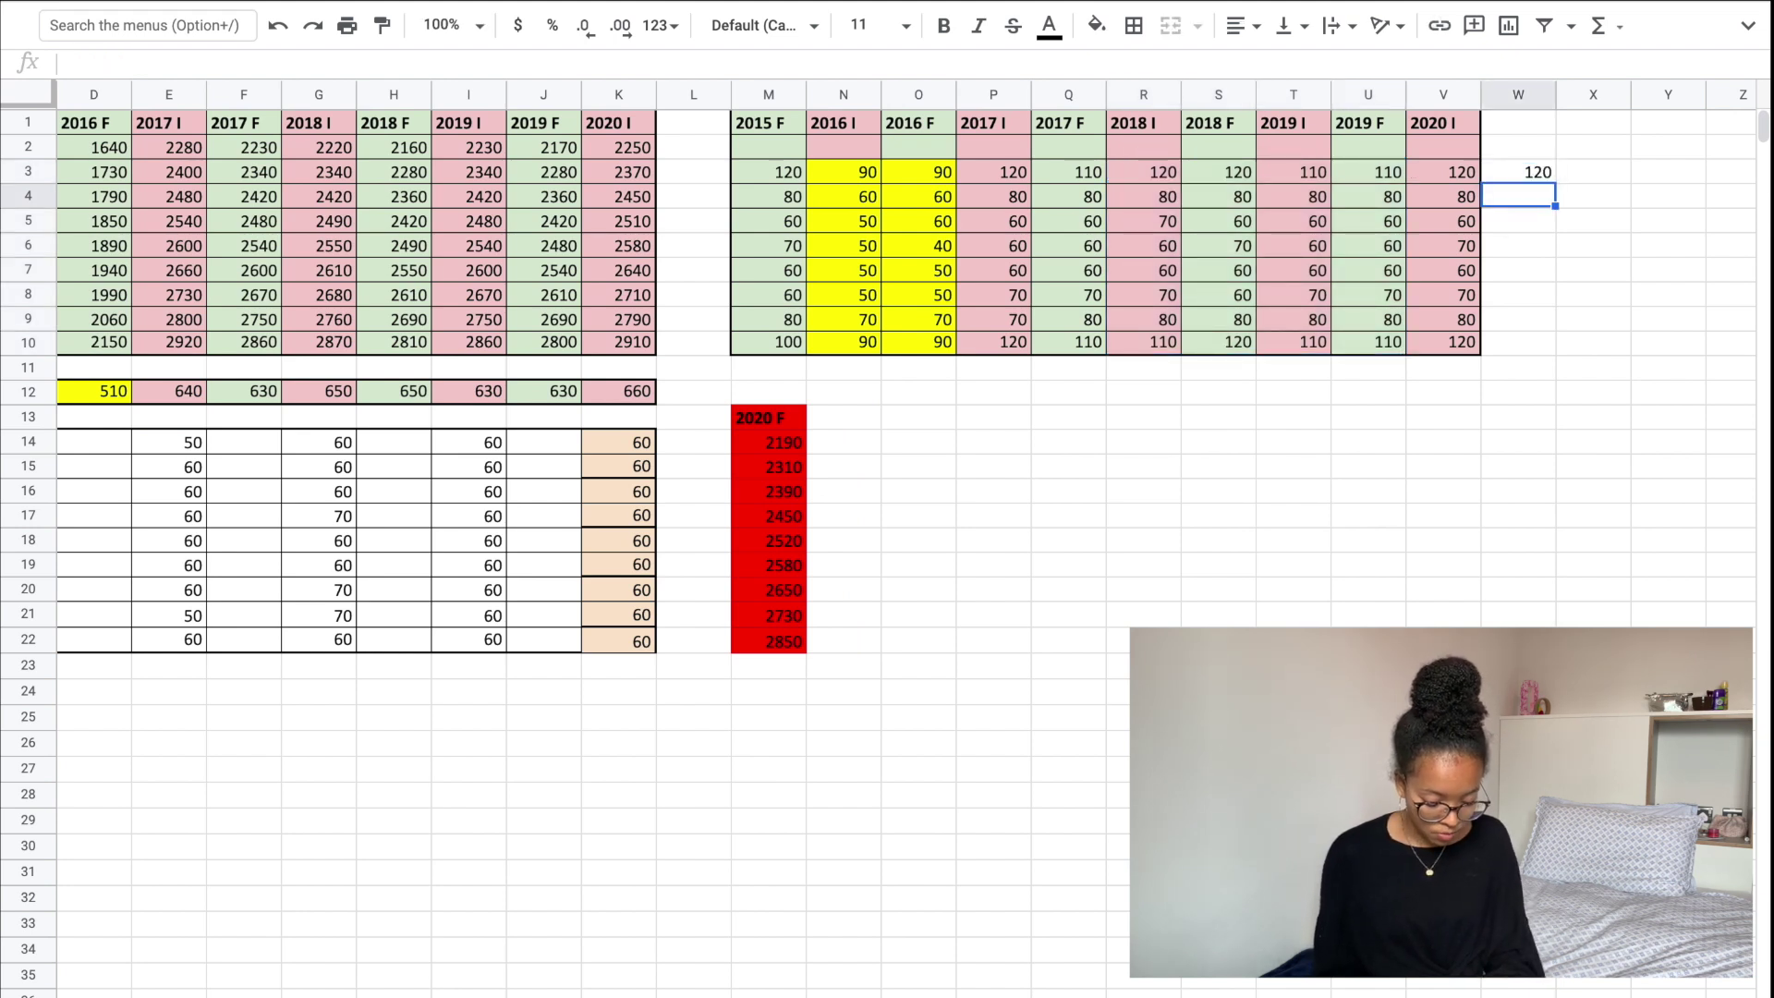
{"action": "type", "text": "80"}
{"action": "key", "text": "Return"}
{"action": "type", "text": "60"}
{"action": "key", "text": "Return"}
{"action": "type", "text": "70"}
{"action": "key", "text": "Return"}
{"action": "type", "text": "60"}
{"action": "key", "text": "Return"}
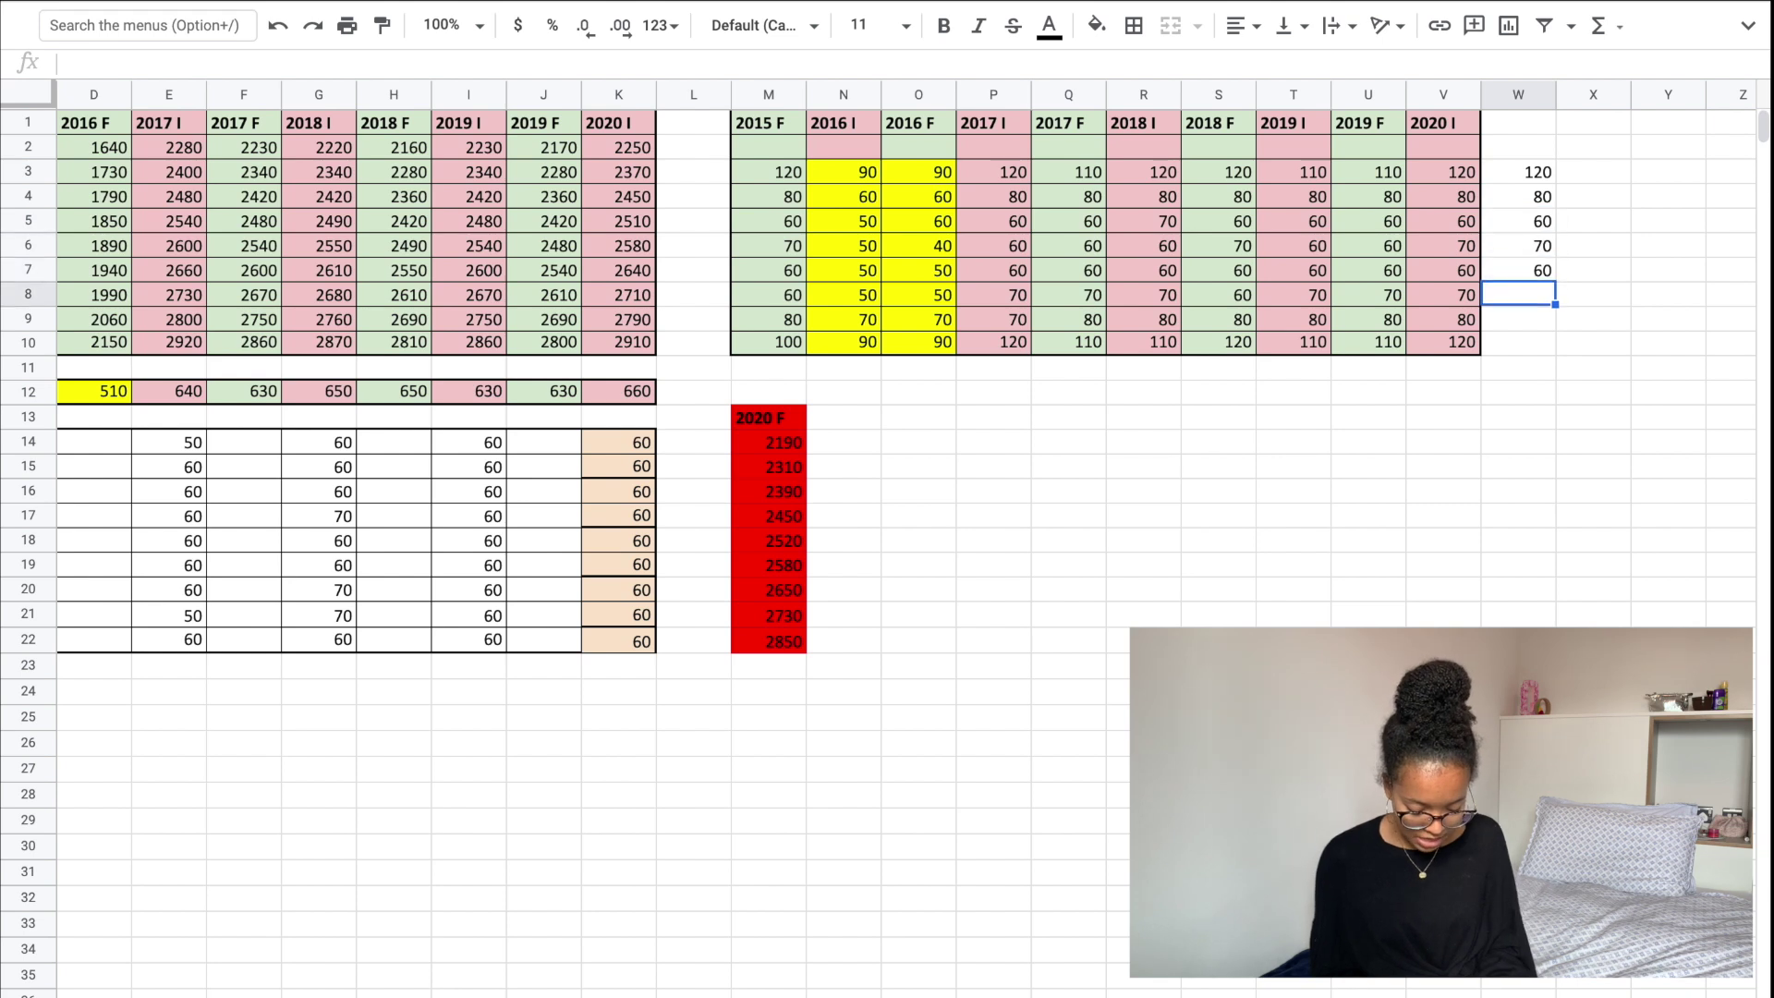
{"action": "type", "text": "70"}
{"action": "key", "text": "Return"}
{"action": "type", "text": "80"}
{"action": "key", "text": "Return"}
{"action": "type", "text": "2"}
{"action": "type", "text": "20"}
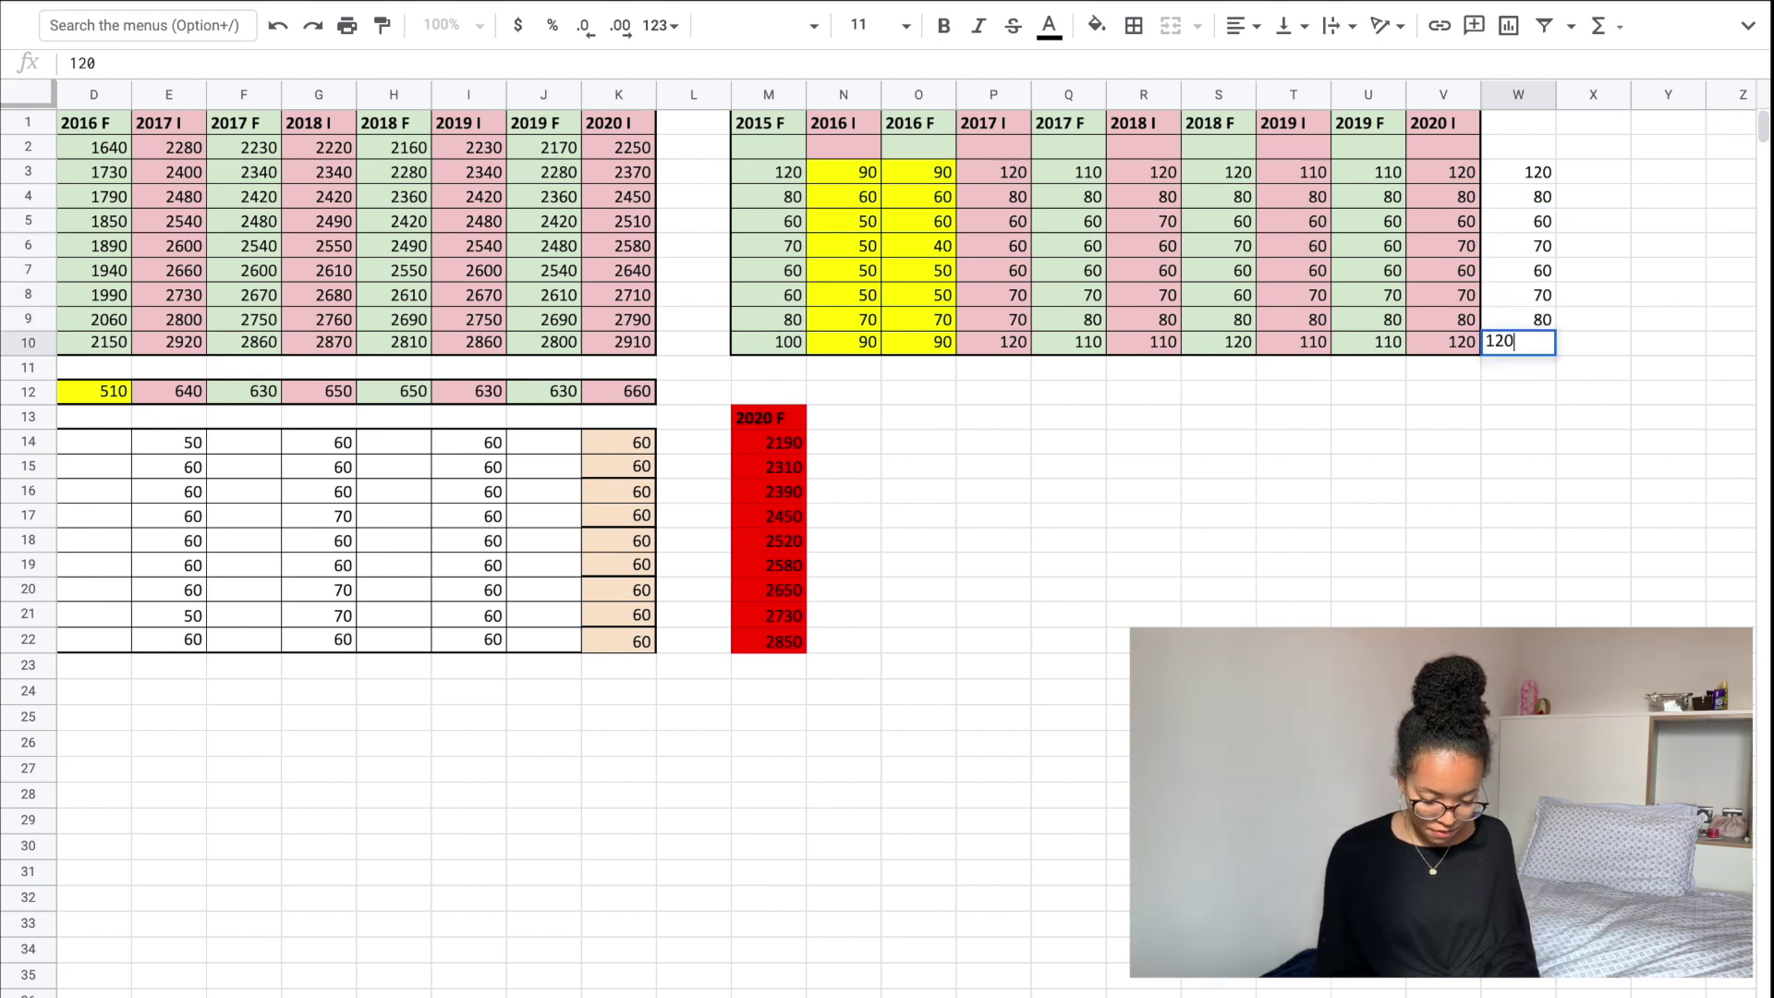
{"action": "key", "text": "Return"}
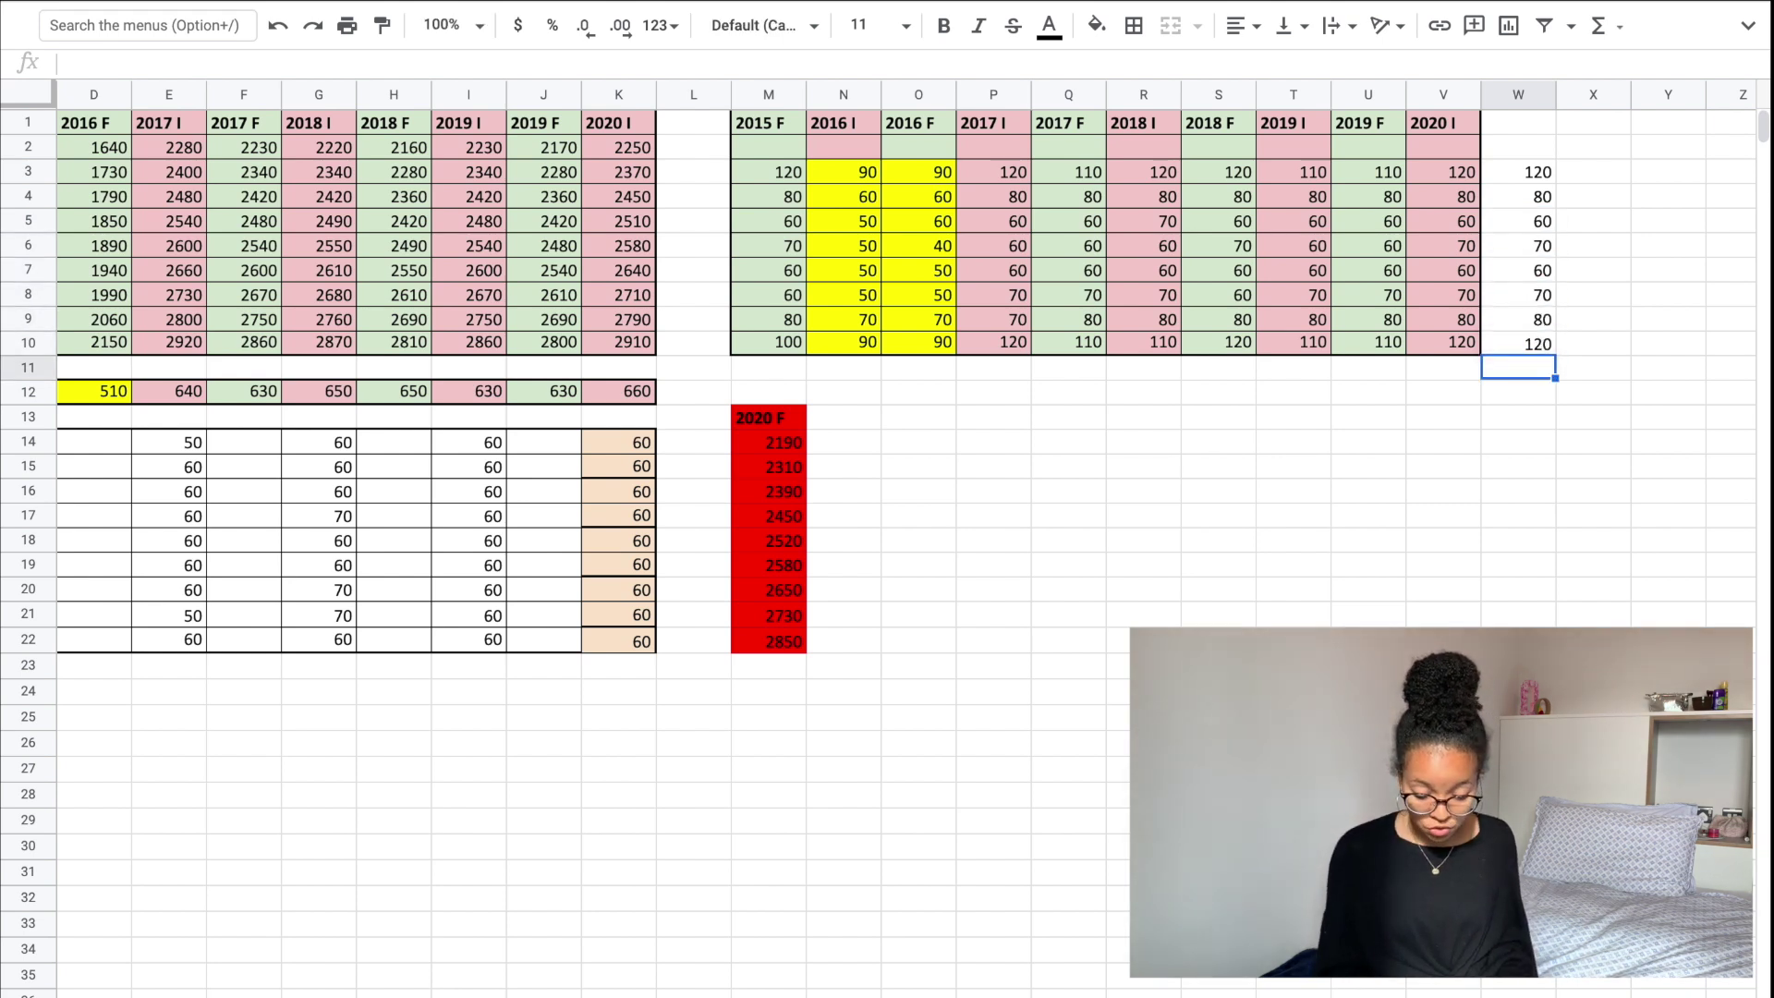
Step: Compare the new gaps in W3:W10 with the 2020 I gaps in V3:V10, checking the first, middle and last values
{"action": "left_click", "coordinate": [1537, 175]}
{"action": "left_click", "coordinate": [1540, 225]}
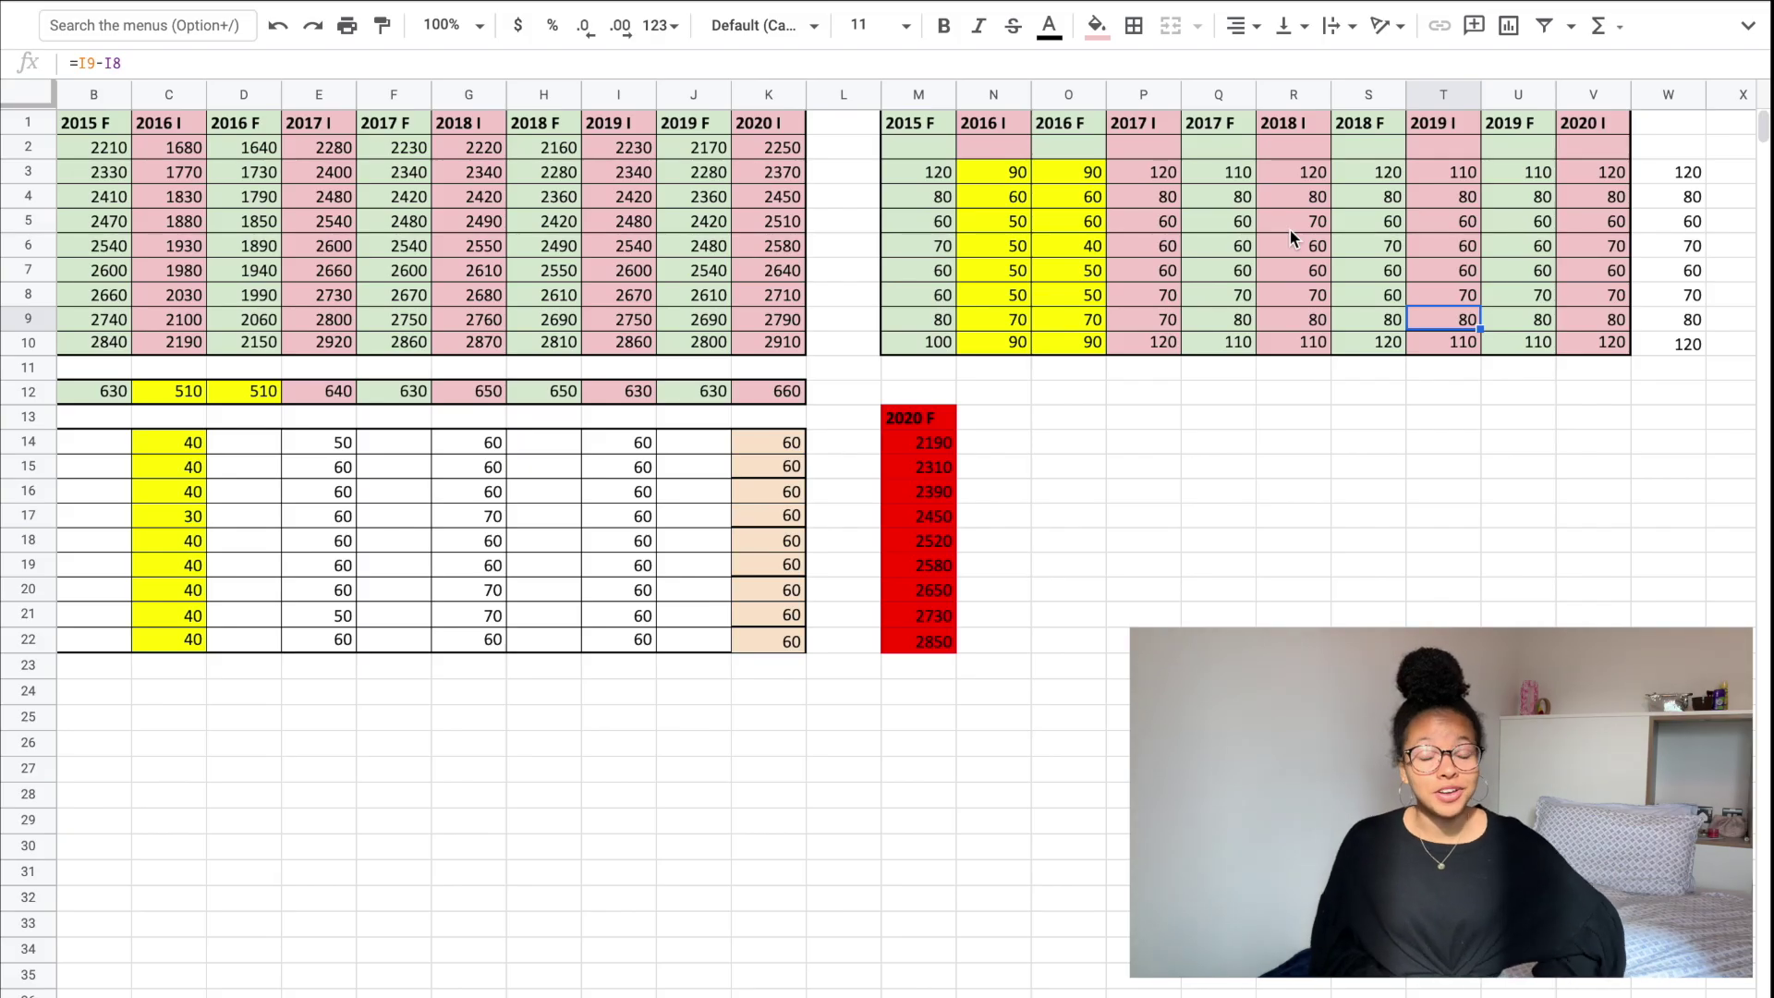
{"action": "left_click_drag", "start_coordinate": [1674, 174], "coordinate": [1679, 360]}
{"action": "left_click", "coordinate": [1478, 220]}
{"action": "left_click_drag", "start_coordinate": [1608, 172], "coordinate": [1668, 342]}
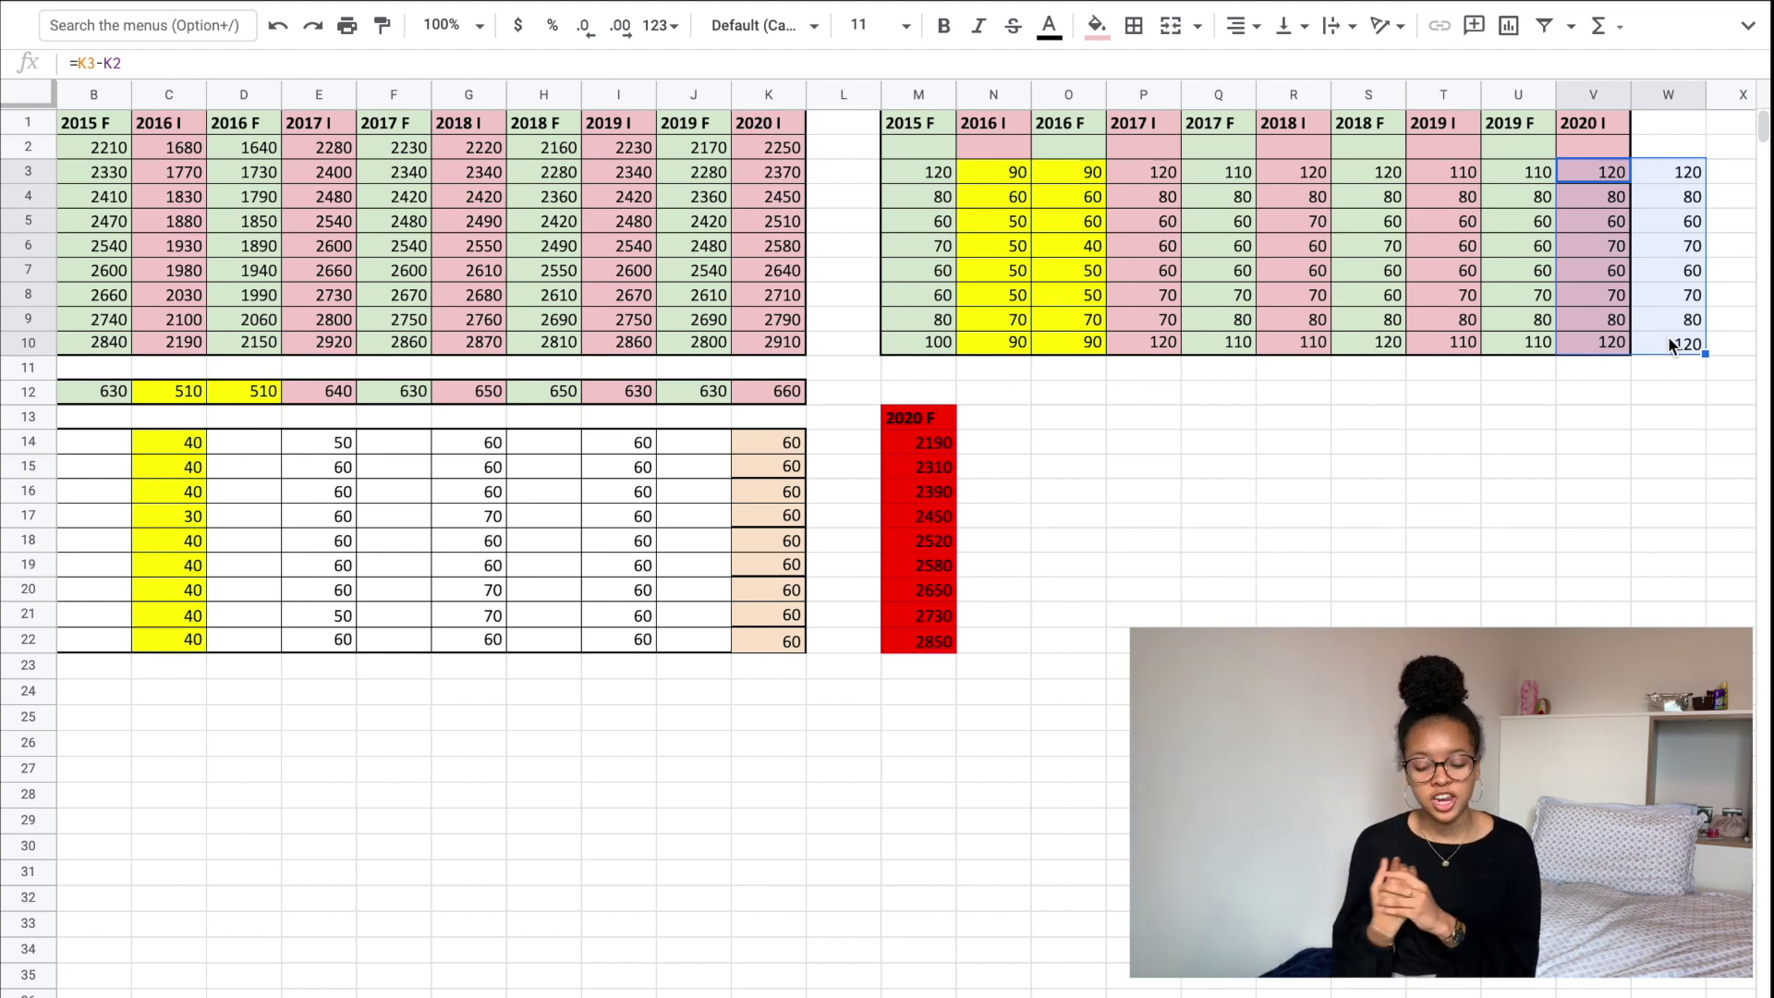
{"action": "left_click", "coordinate": [1671, 179]}
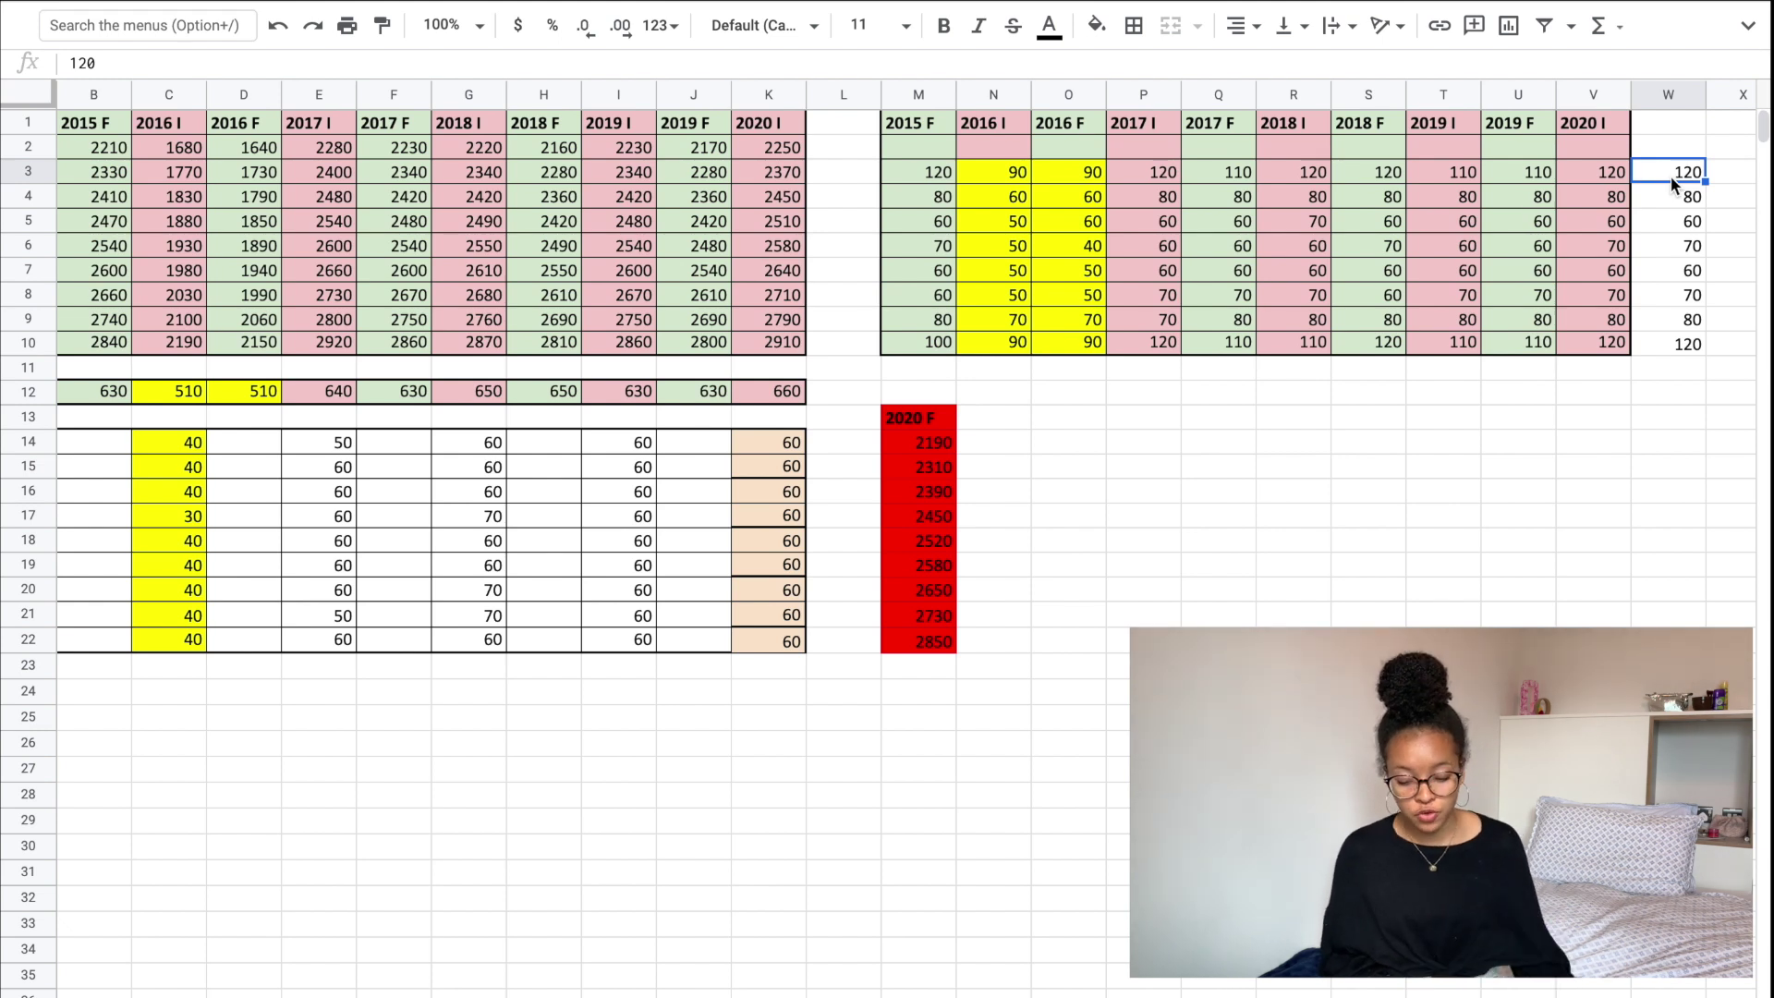
{"action": "left_click", "coordinate": [1697, 342]}
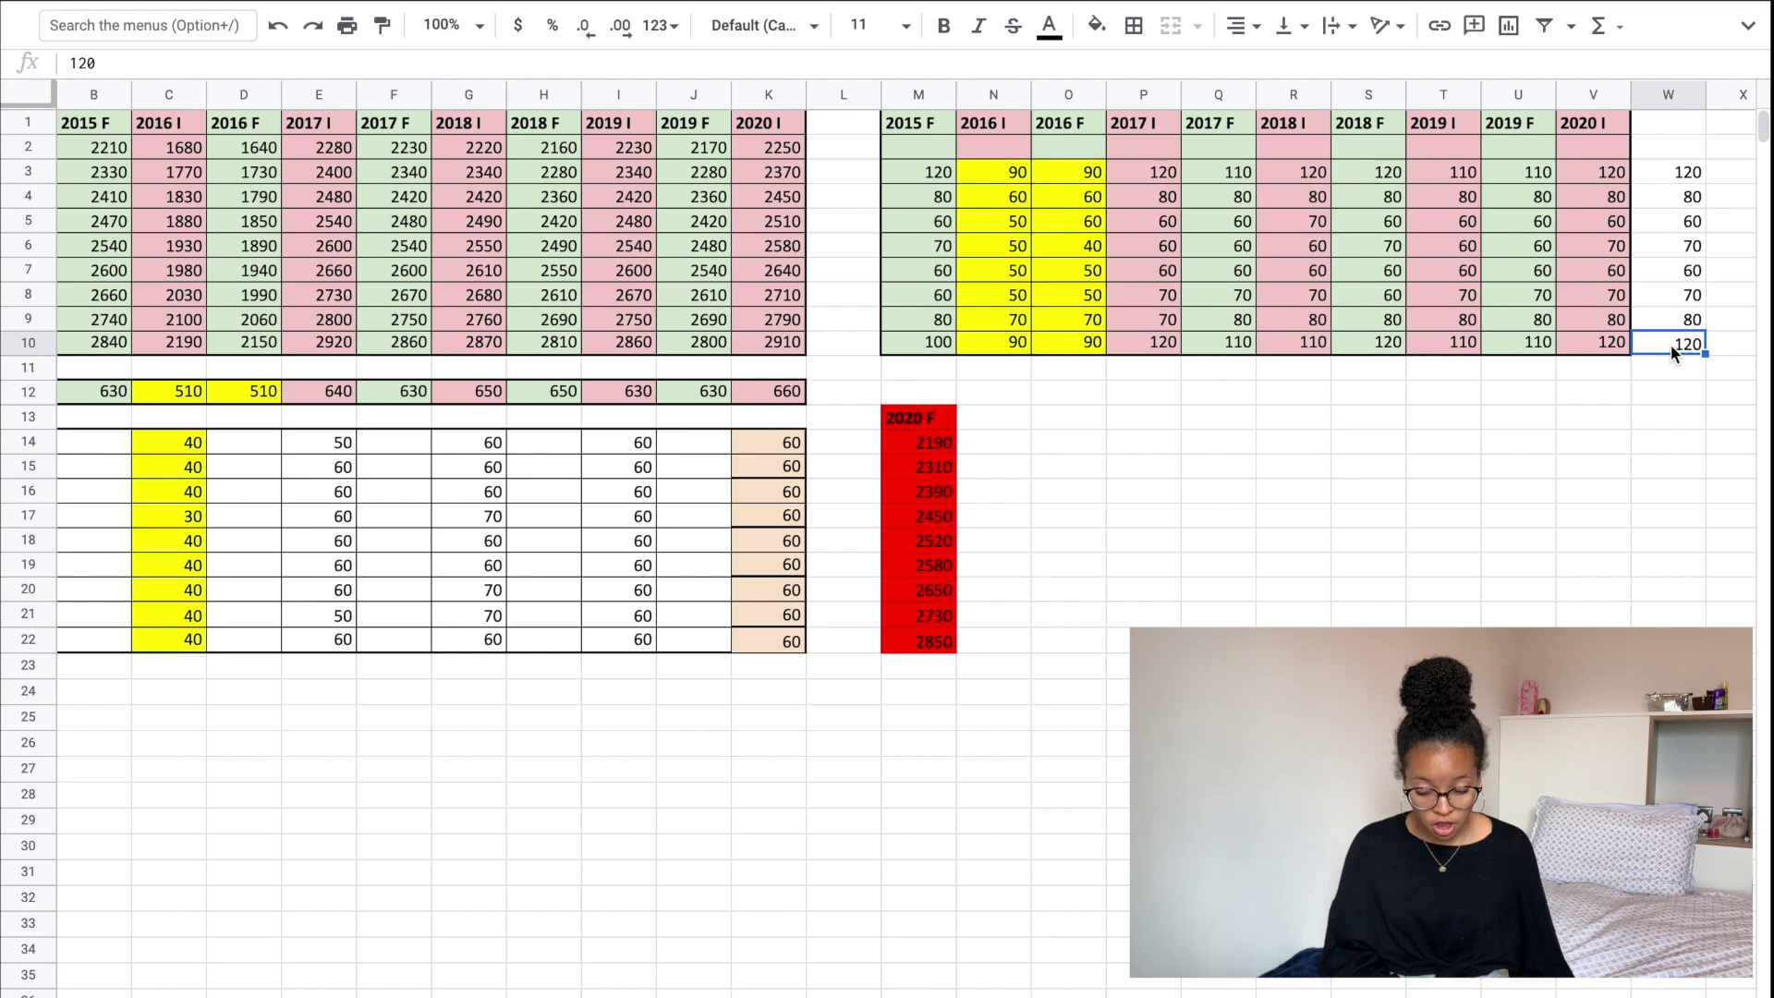
{"action": "left_click", "coordinate": [1672, 168]}
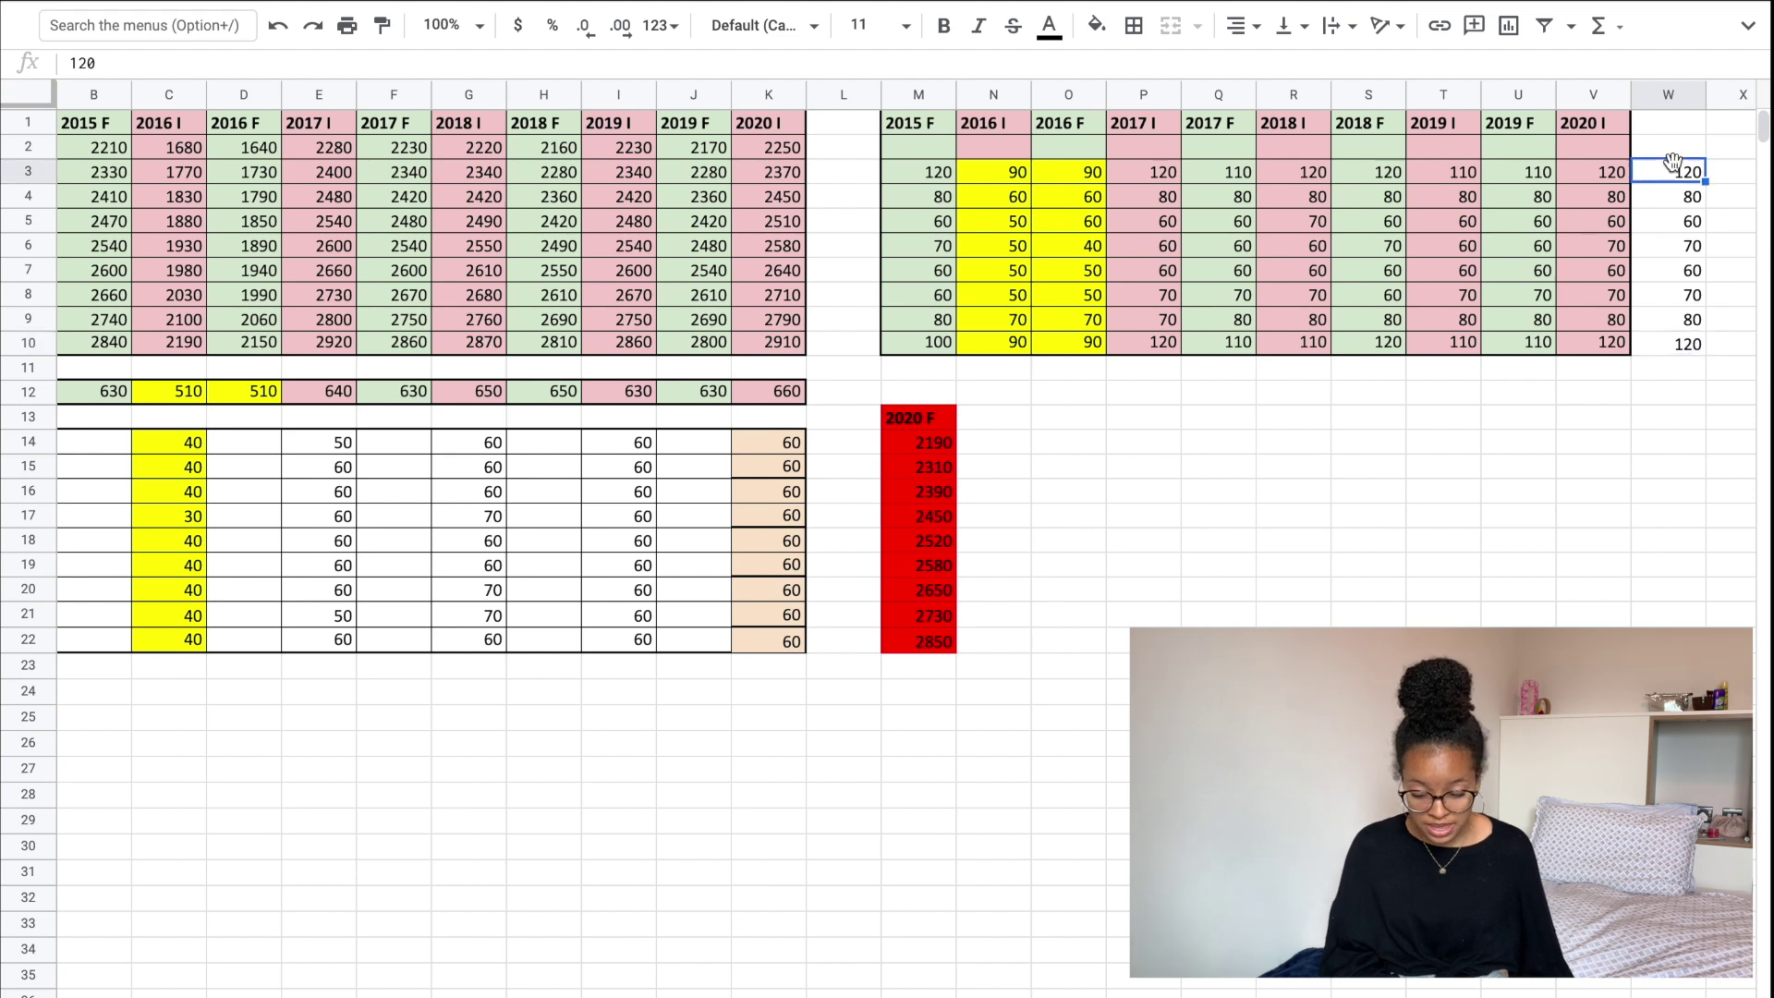
{"action": "left_click", "coordinate": [1686, 277]}
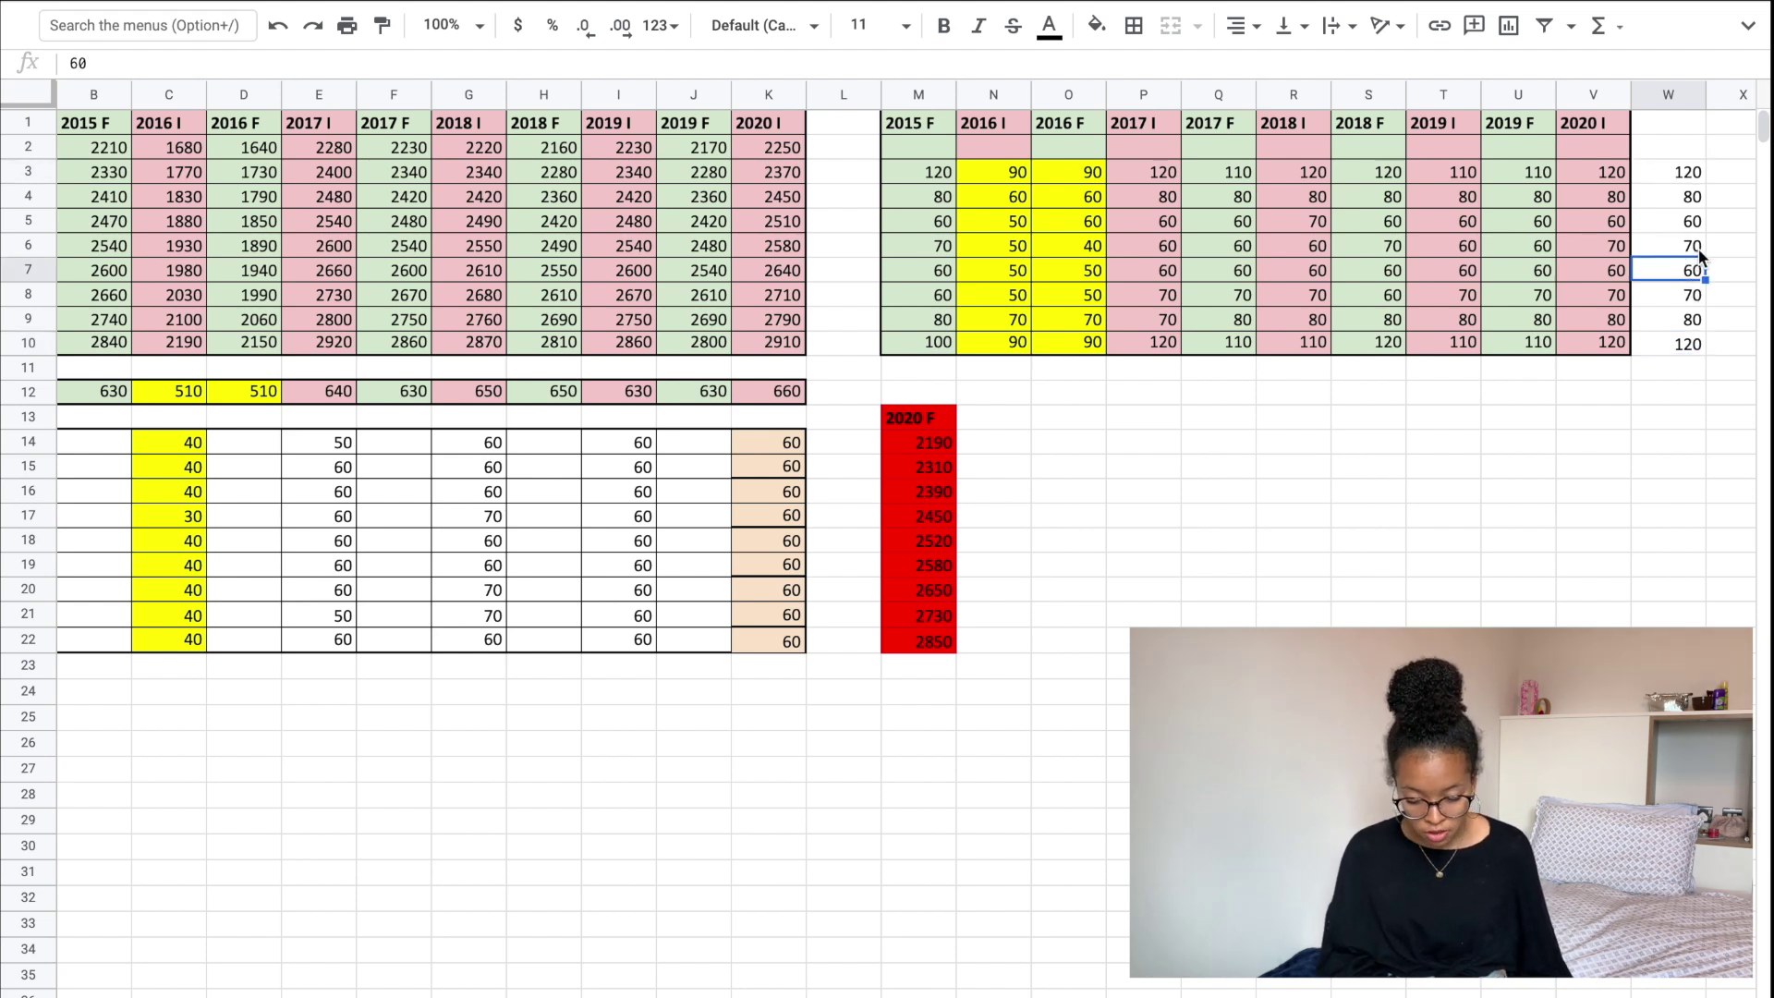